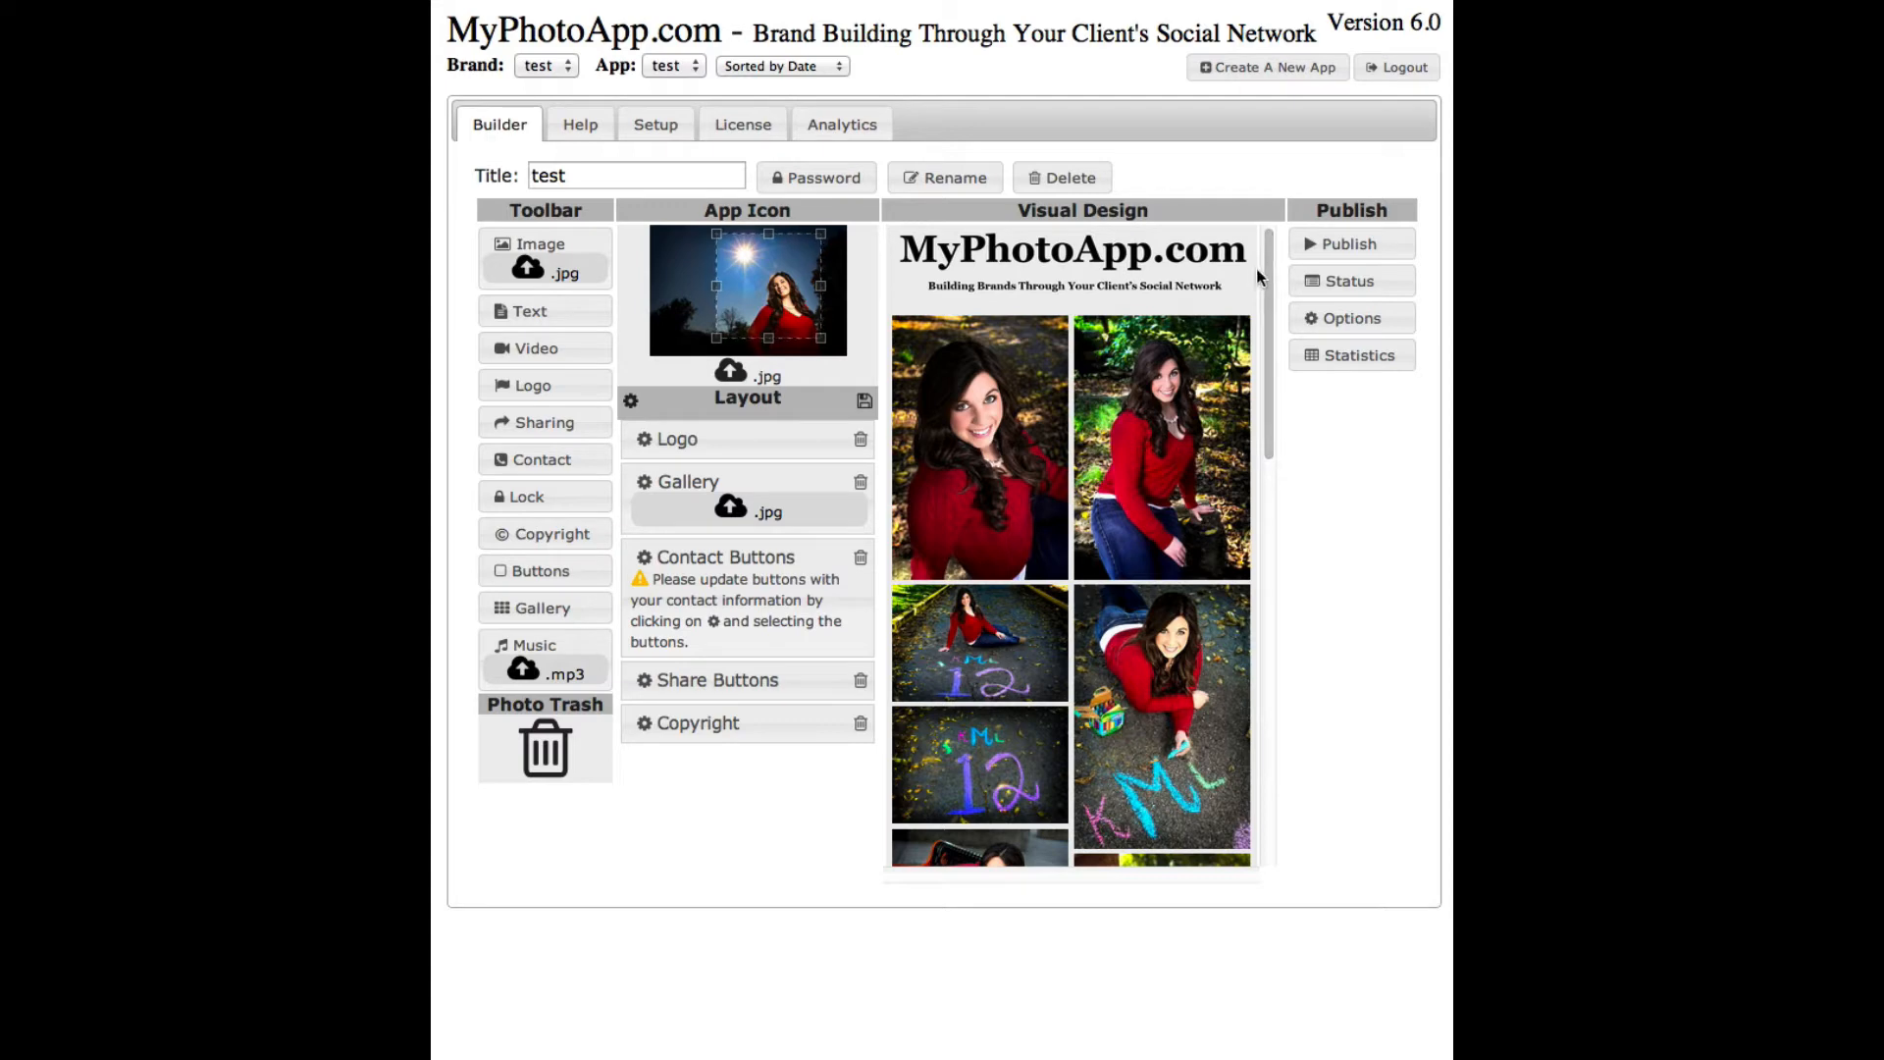
- In Logo Settings, upload the Cook Designer logo image in place of the MyPhotoApp.com logo
{"action": "left_click_drag", "start_coordinate": [1262, 268], "coordinate": [1205, 616]}
{"action": "scroll", "coordinate": [1206, 616], "scroll_direction": "down", "scroll_amount": 3}
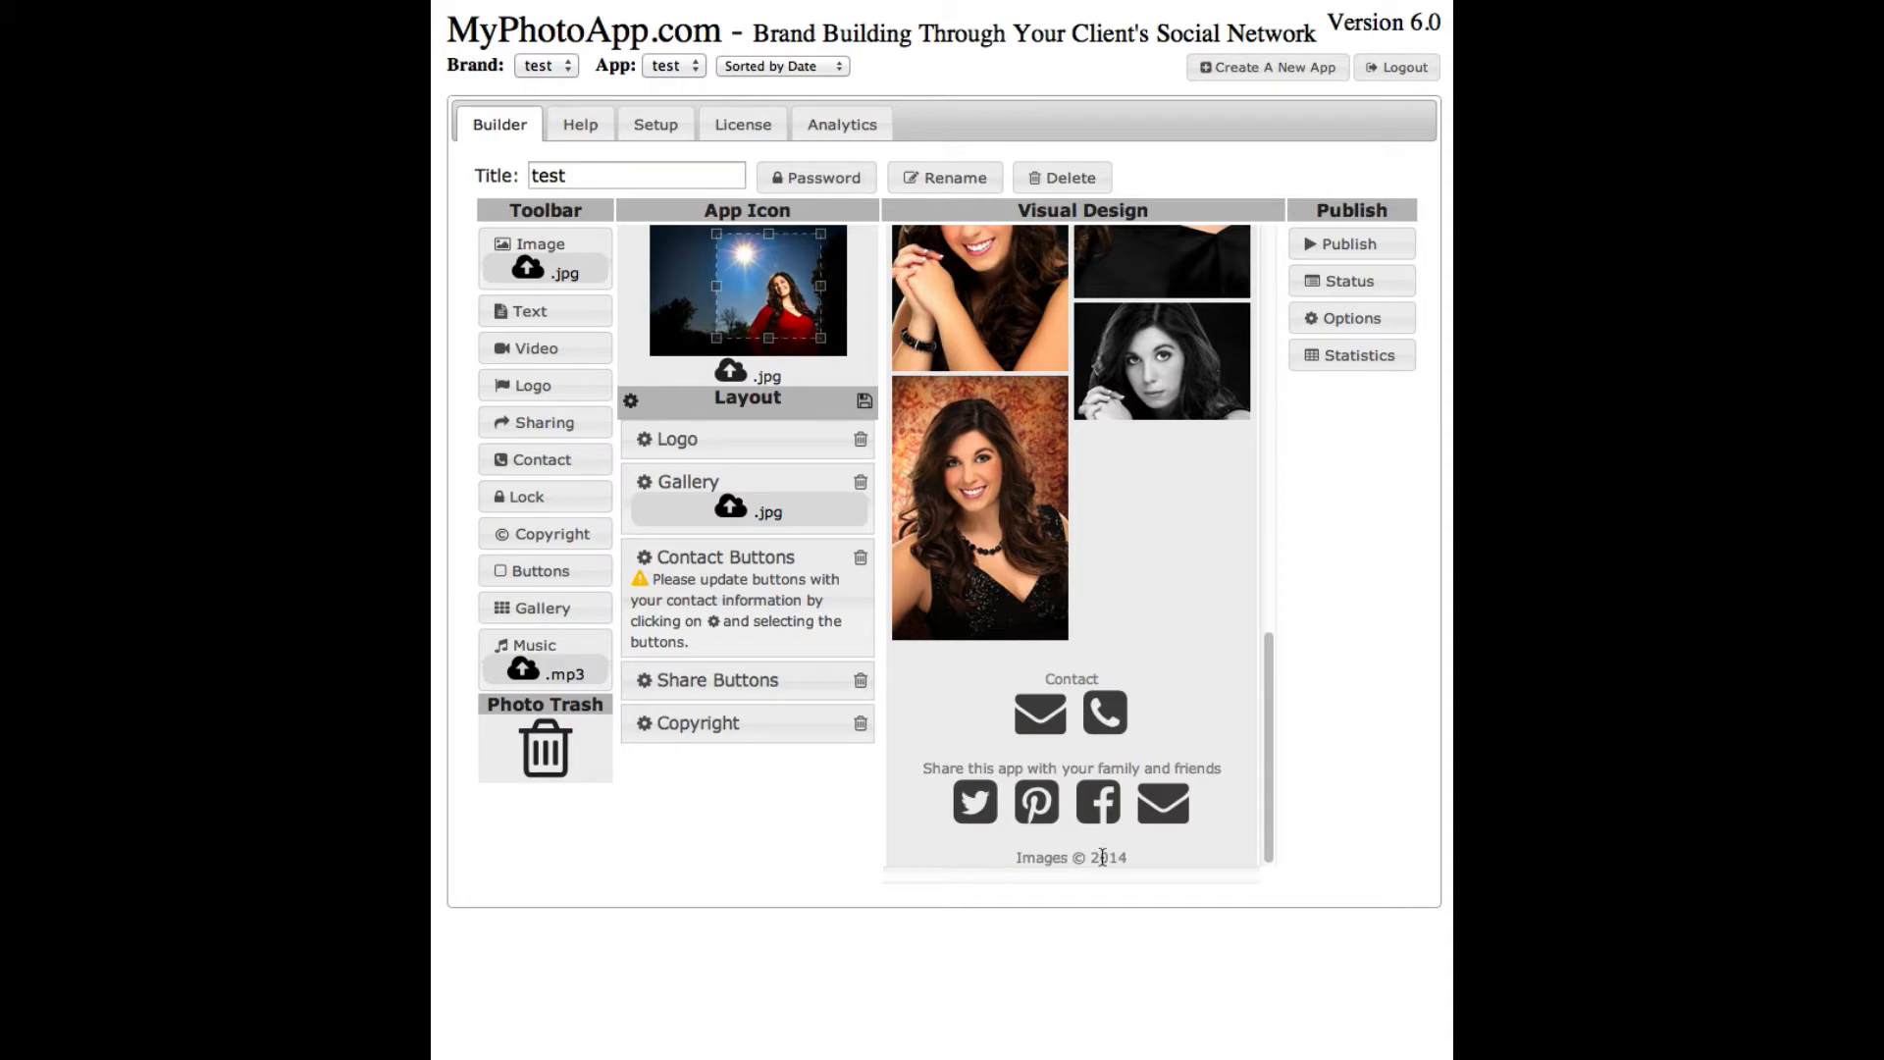
{"action": "left_click_drag", "start_coordinate": [1268, 821], "coordinate": [1311, 380]}
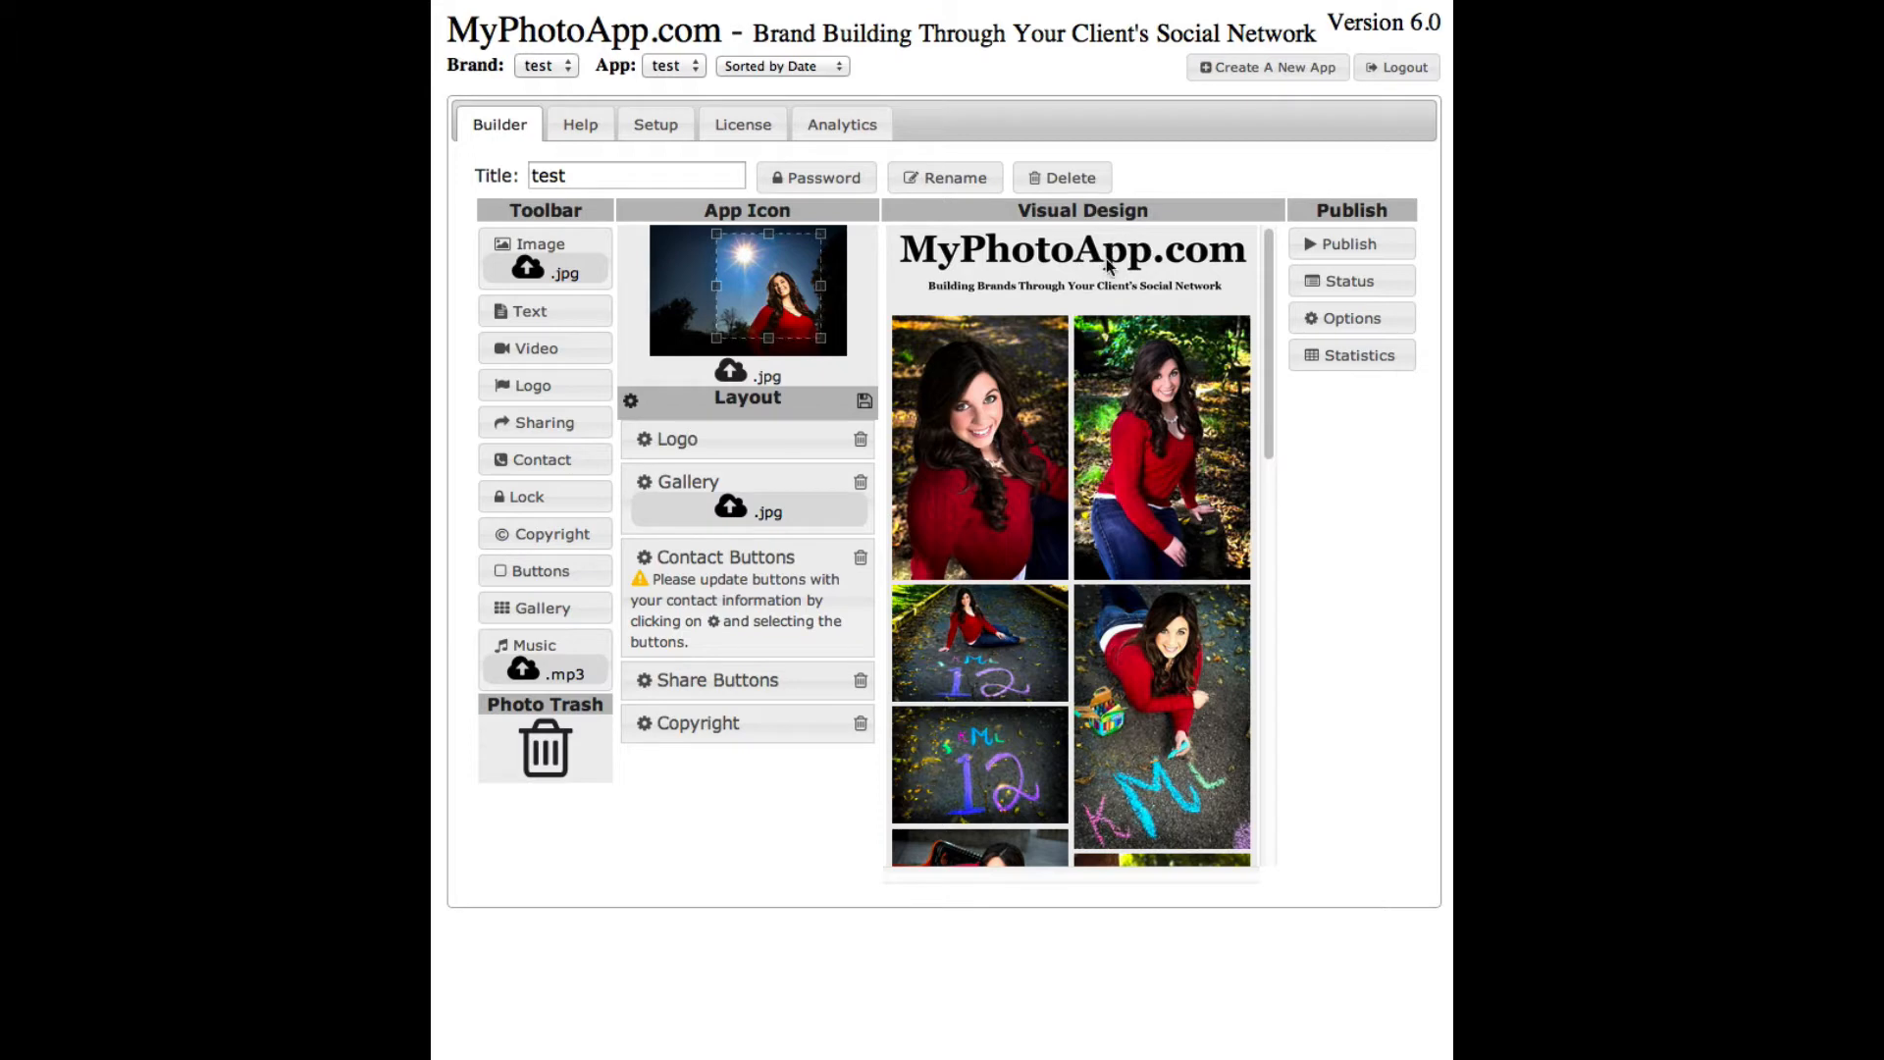
{"action": "left_click", "coordinate": [1052, 263]}
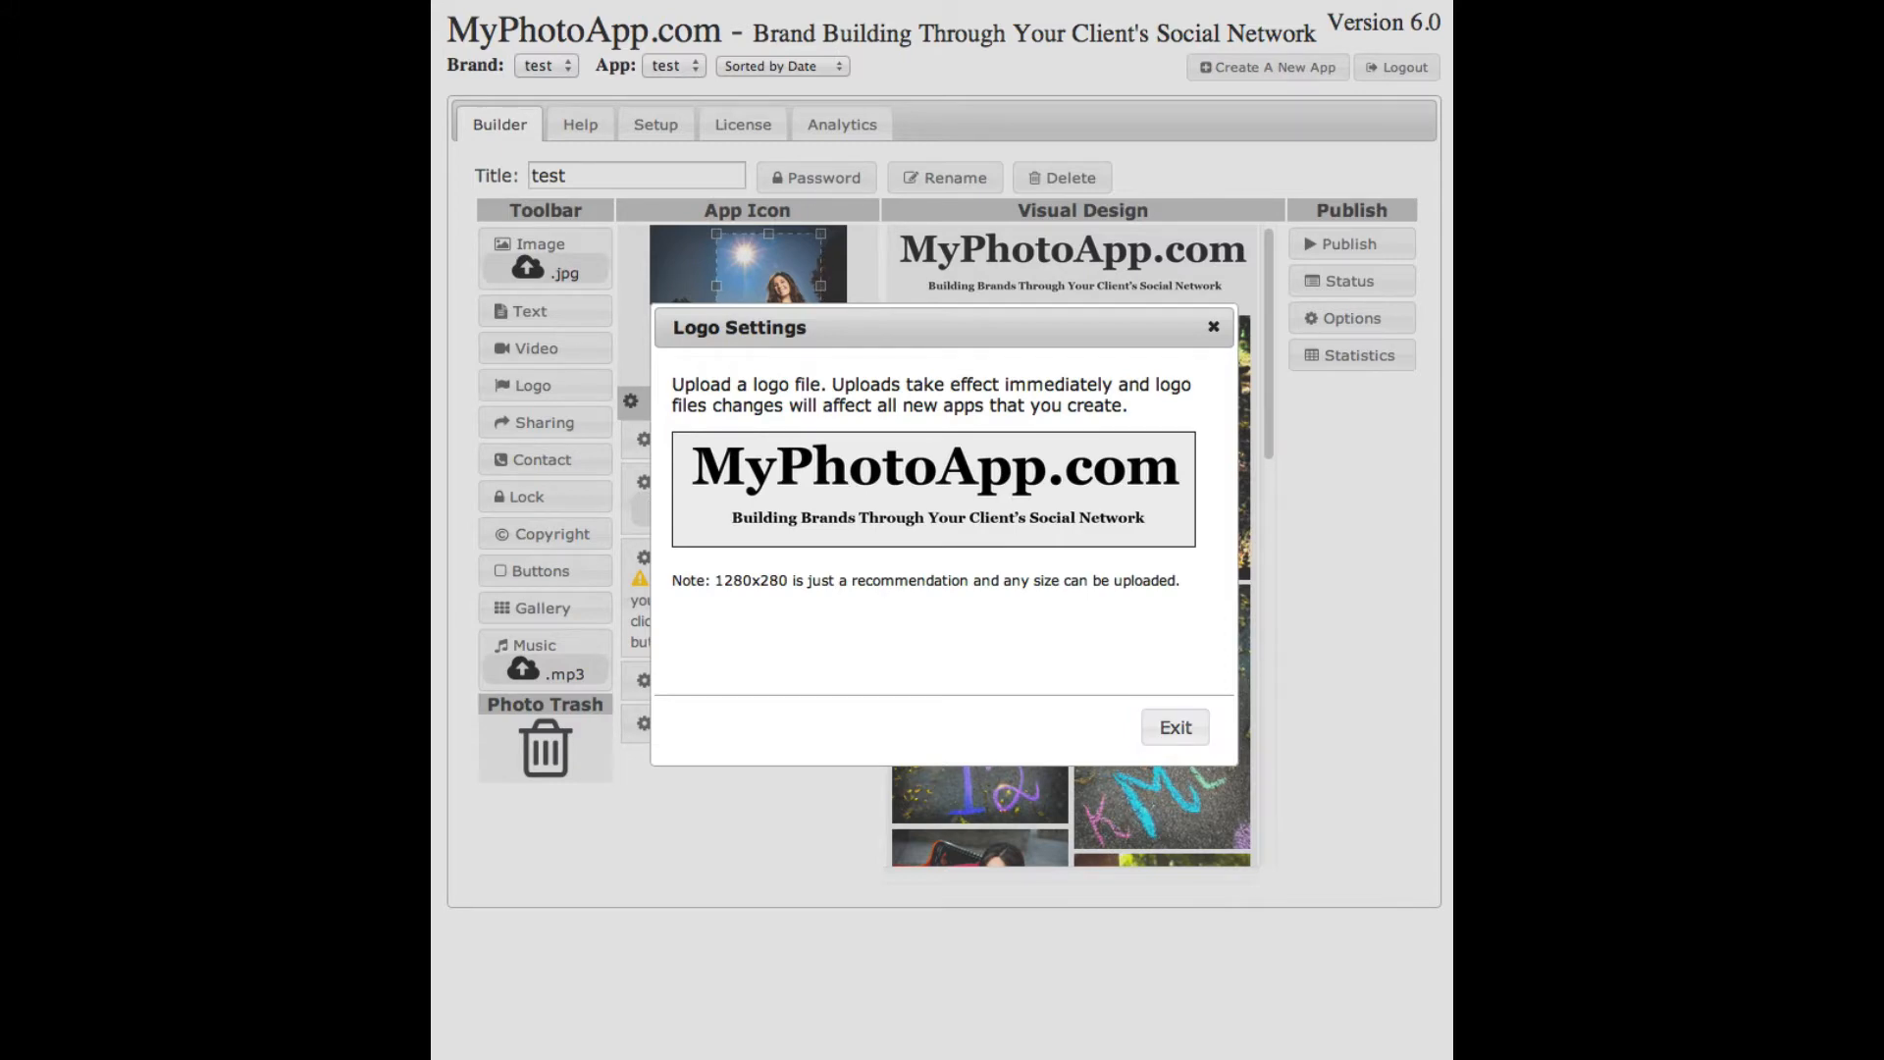
{"action": "left_click_drag", "start_coordinate": [726, 592], "coordinate": [903, 478]}
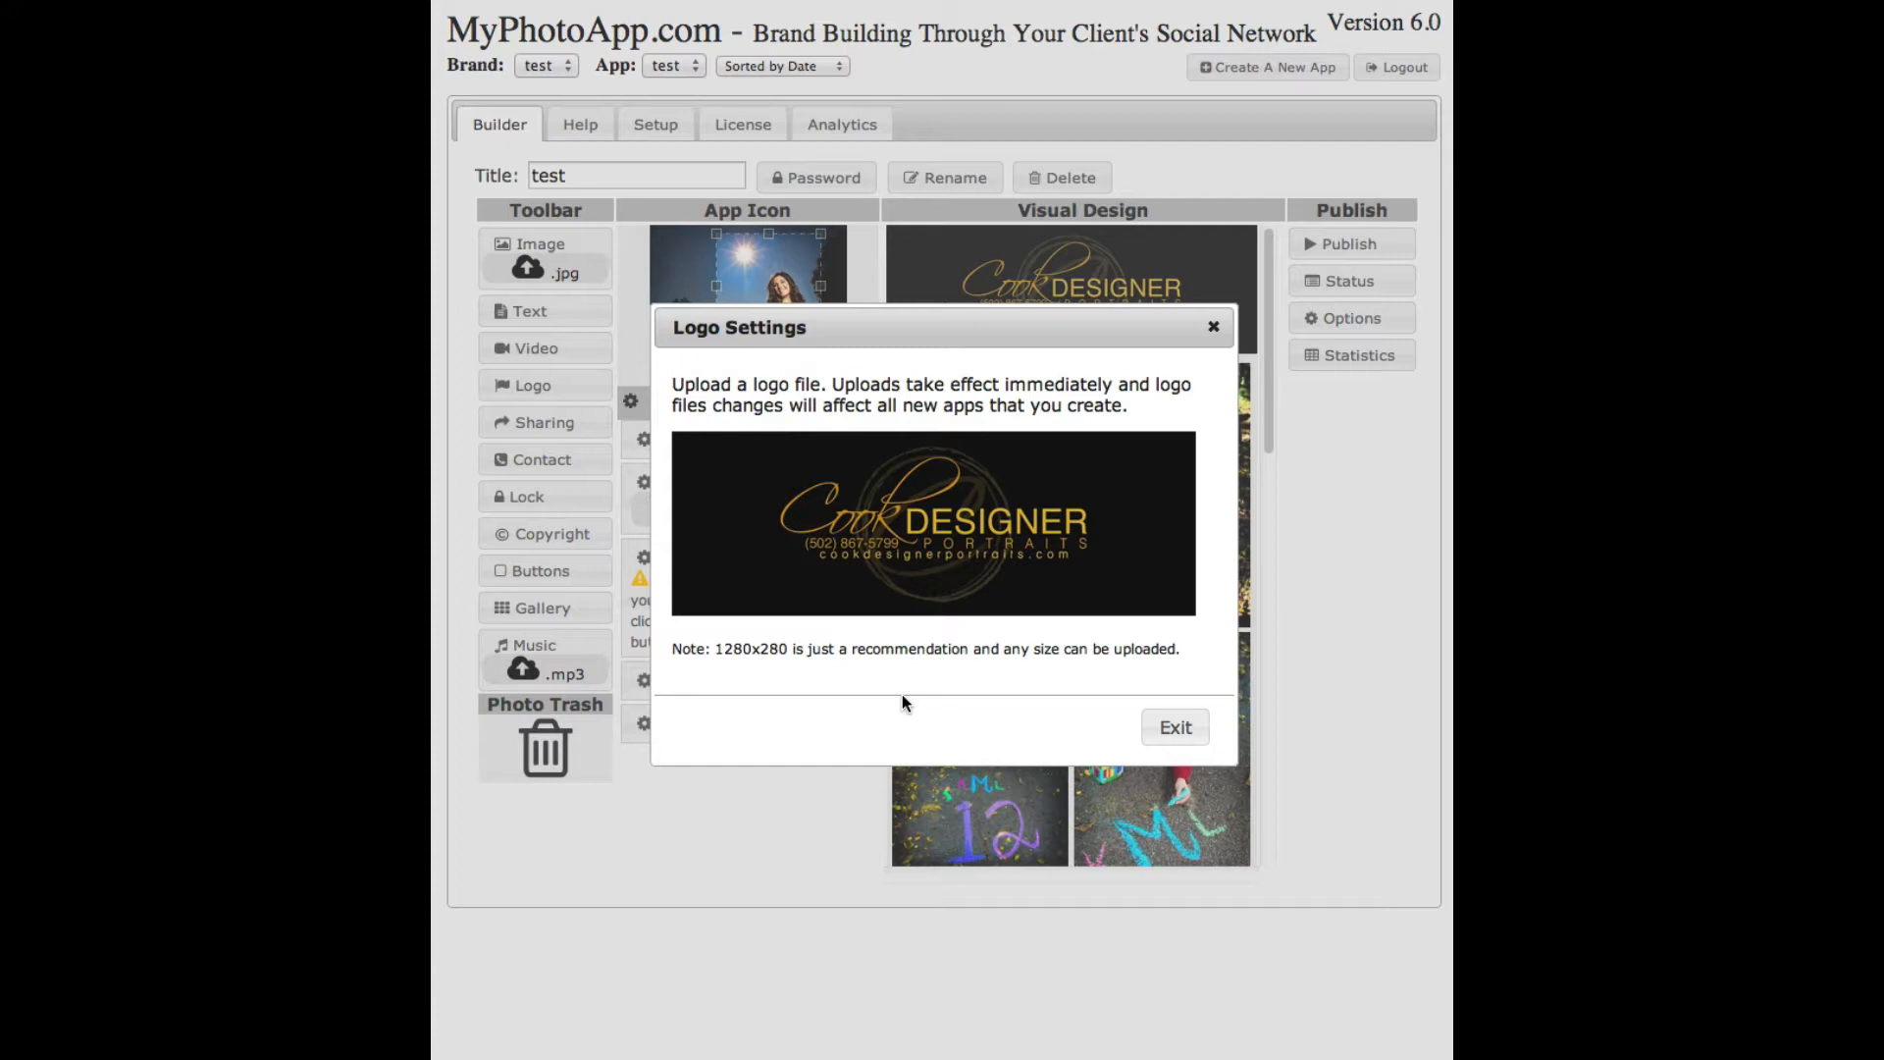
- Close Logo Settings and check the Cook Designer banner in the app preview
{"action": "left_click", "coordinate": [1168, 733]}
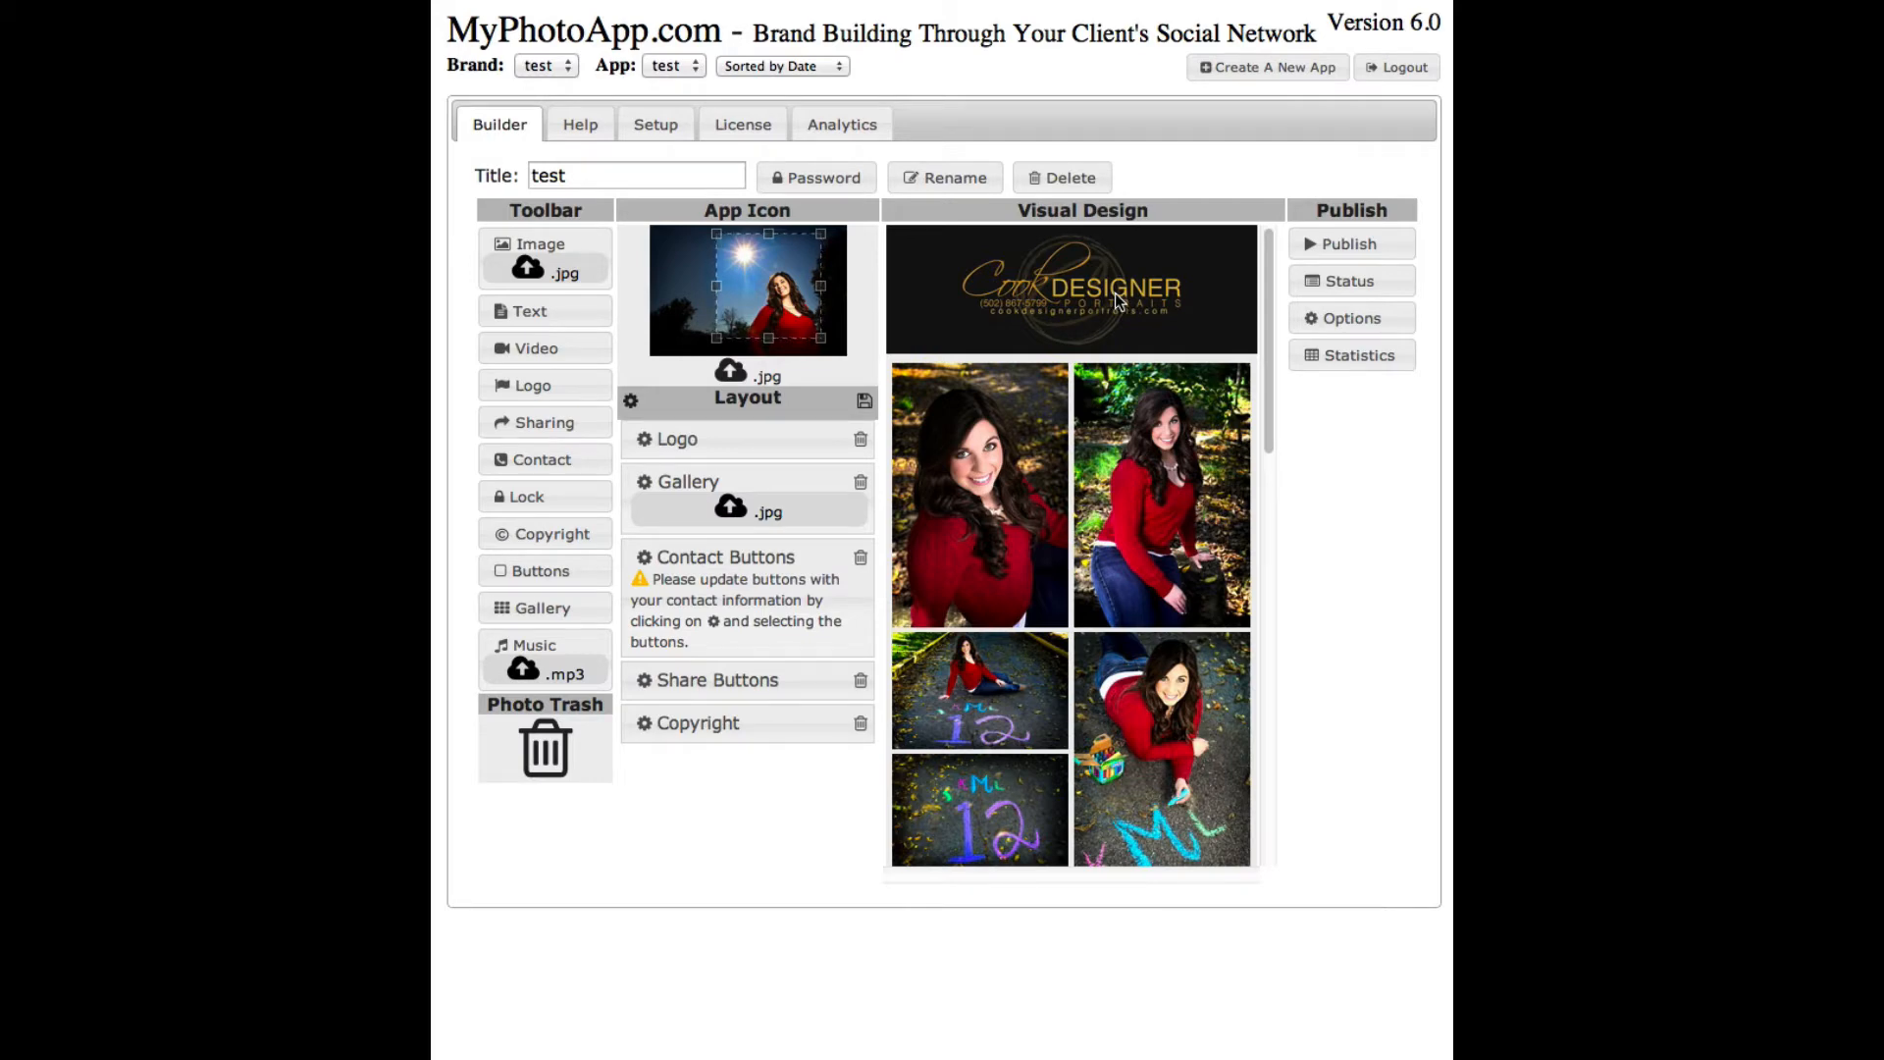
{"action": "scroll", "coordinate": [1250, 446], "scroll_direction": "down", "scroll_amount": 4}
{"action": "scroll", "coordinate": [1250, 450], "scroll_direction": "down", "scroll_amount": 10}
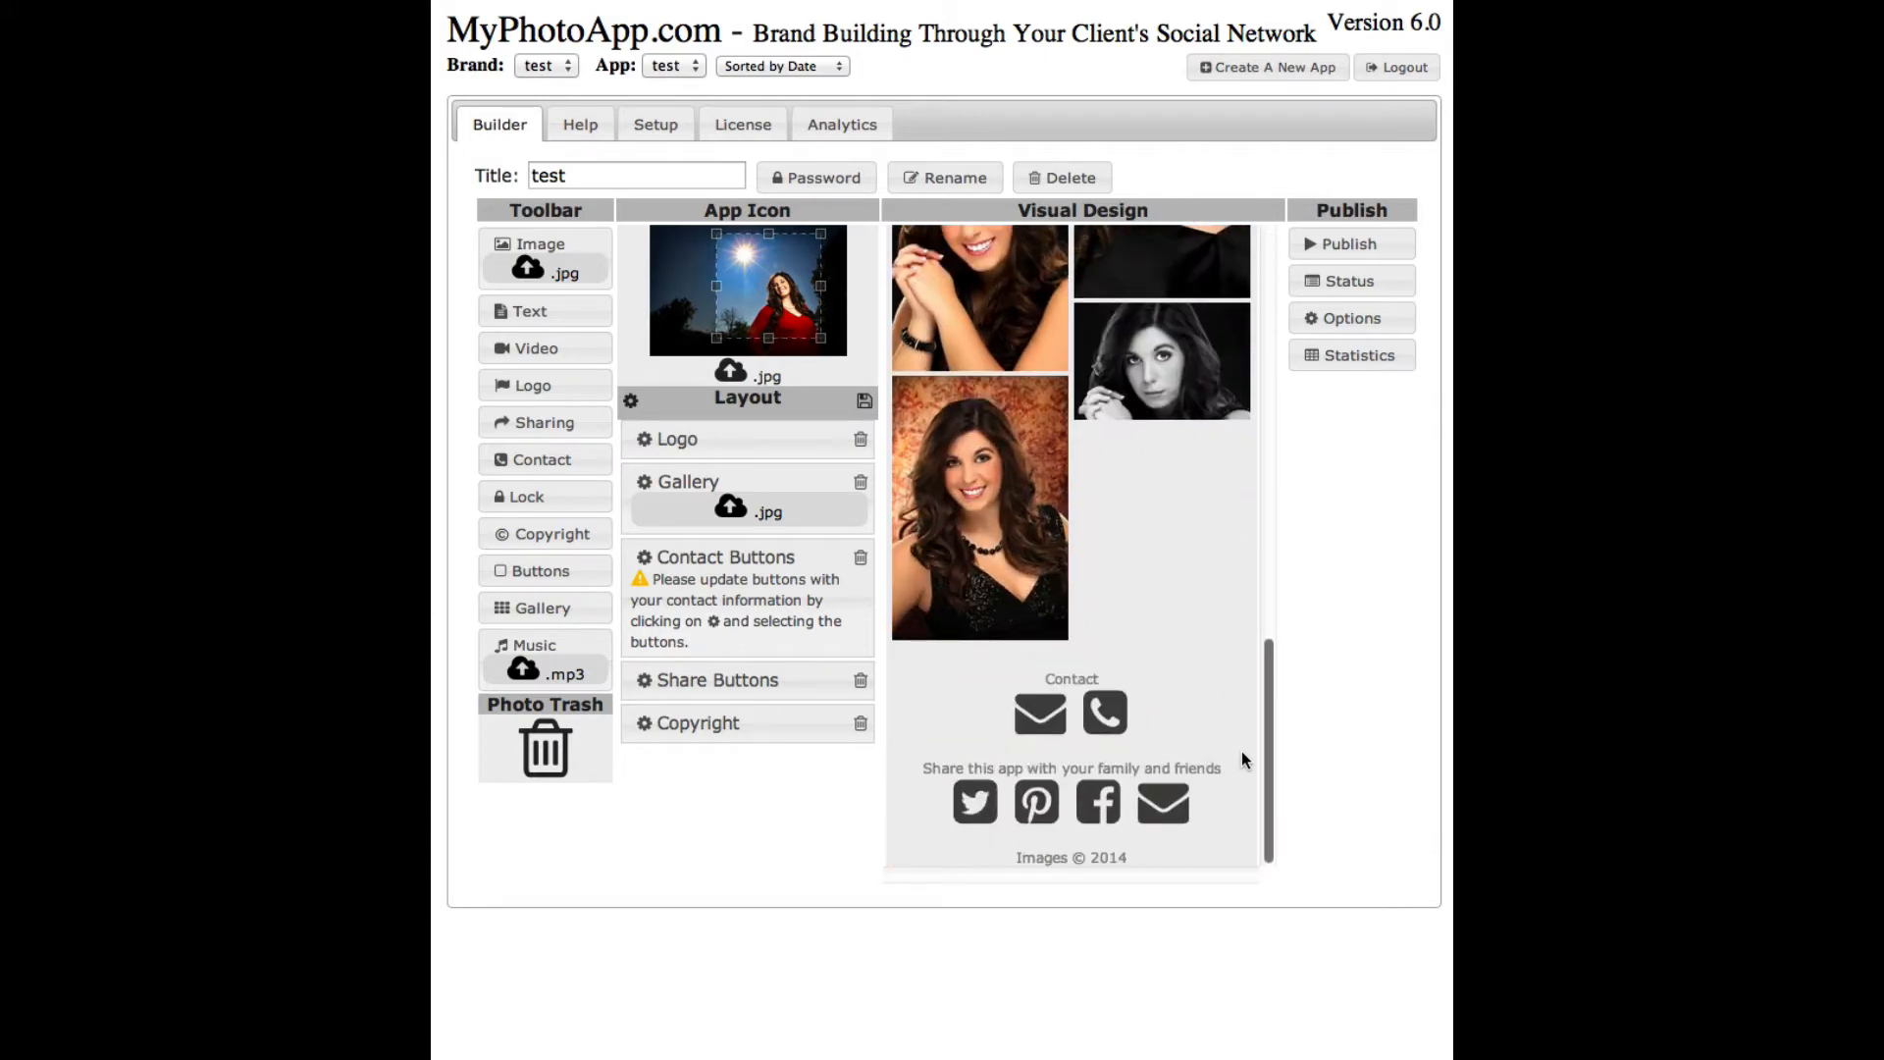
{"action": "scroll", "coordinate": [1246, 726], "scroll_direction": "up", "scroll_amount": 15}
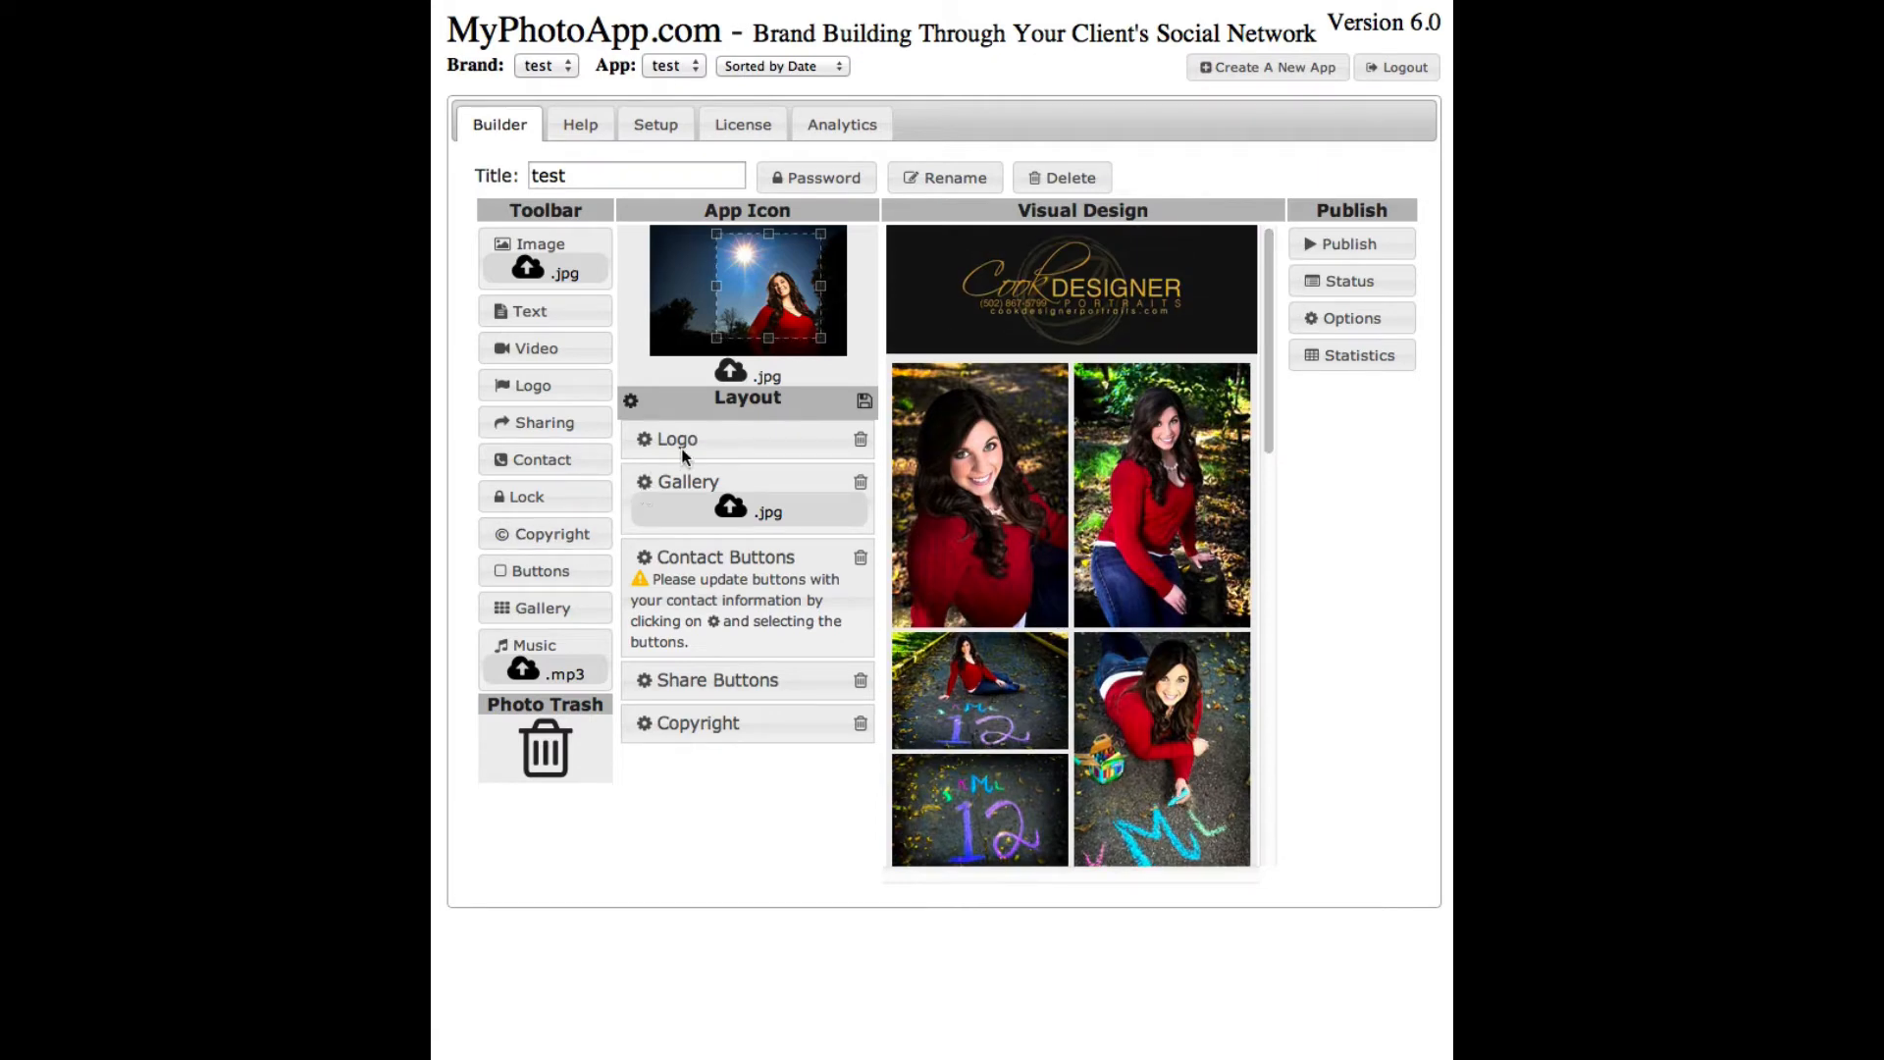
- Choose the Custom layout colour scheme with a black #000000 background
{"action": "left_click", "coordinate": [630, 404]}
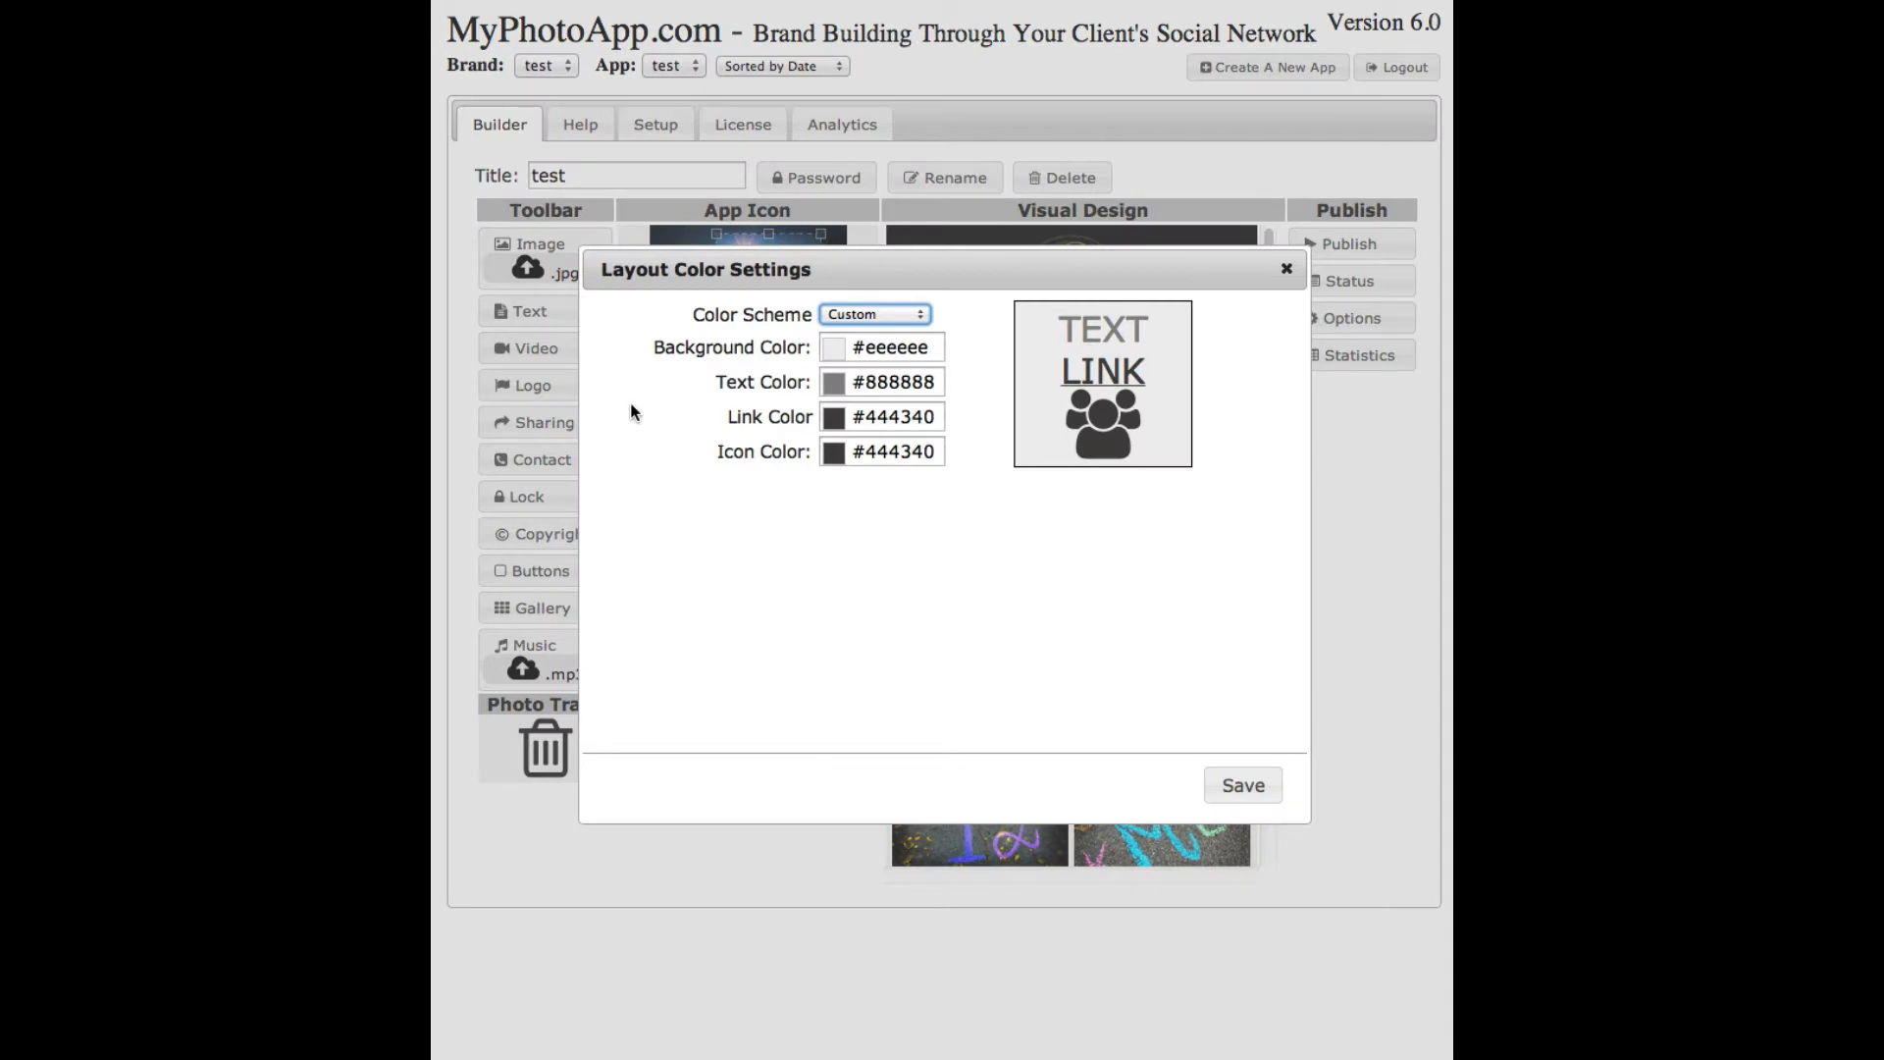
{"action": "left_click", "coordinate": [916, 312]}
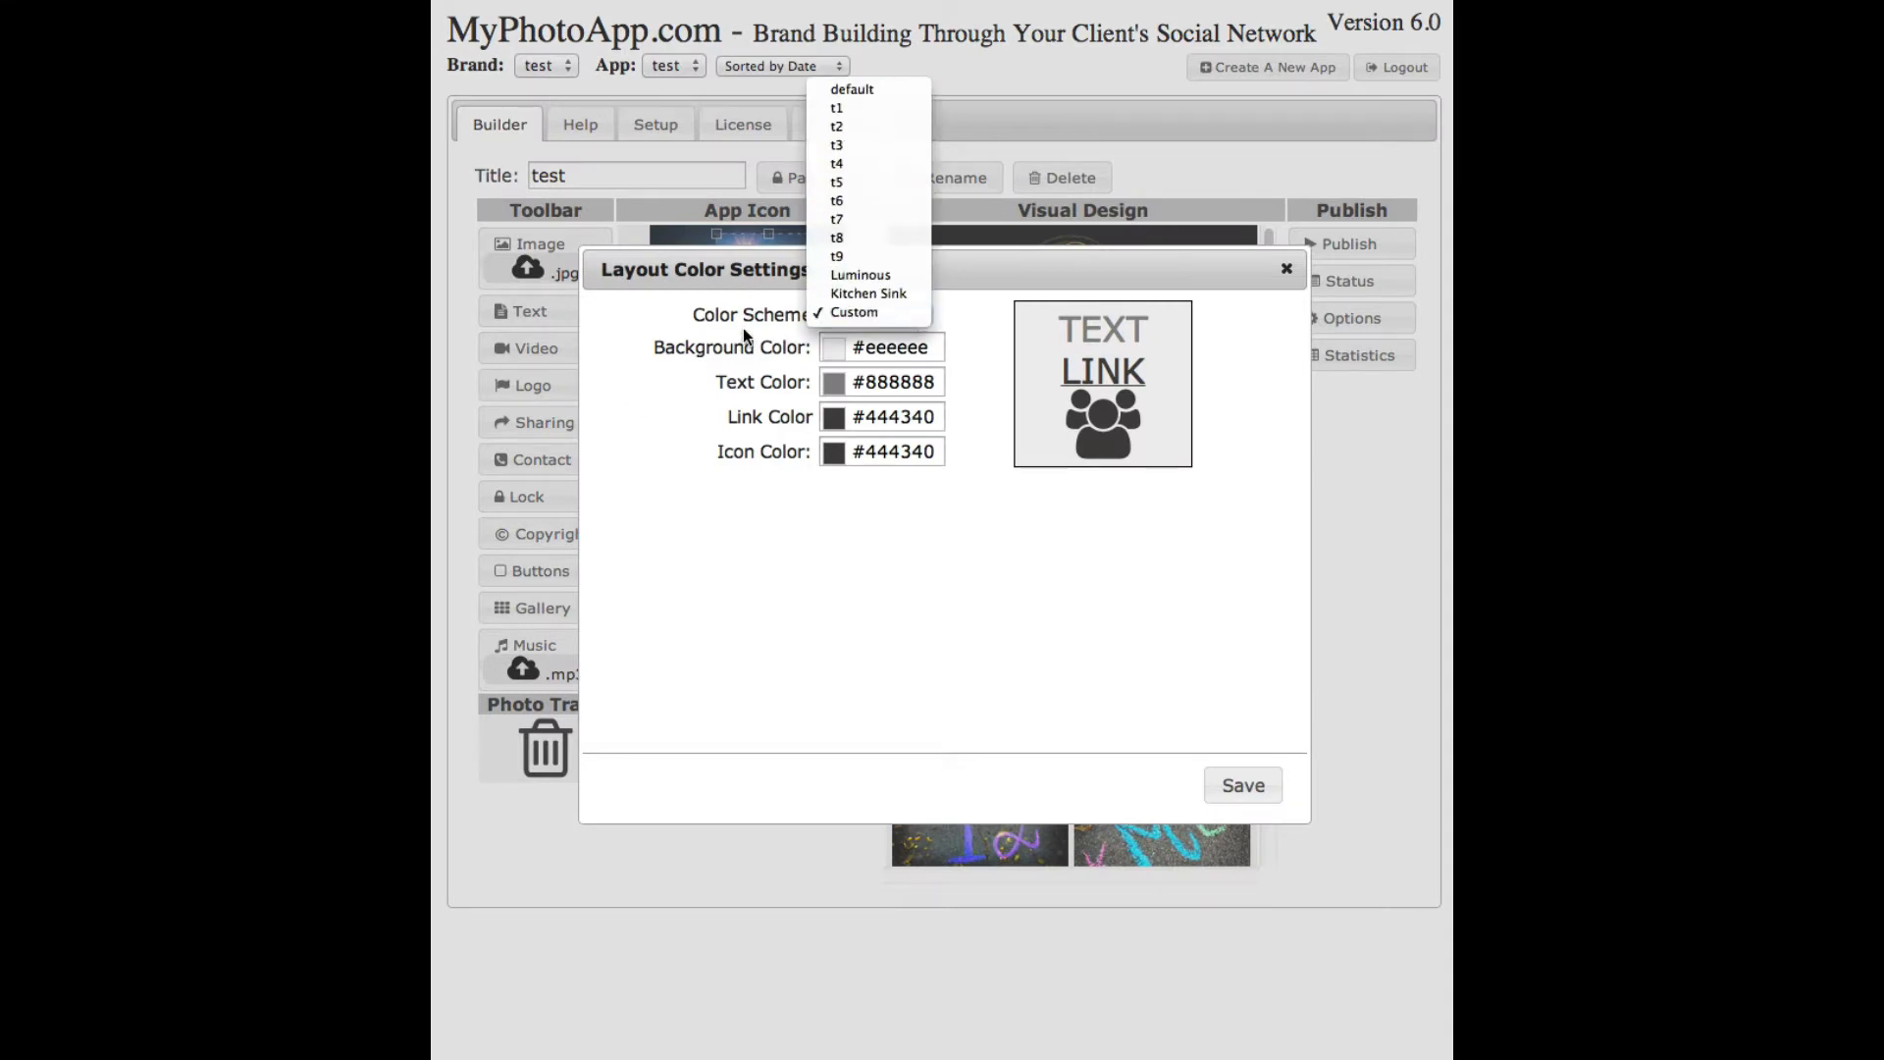
{"action": "left_click", "coordinate": [674, 405]}
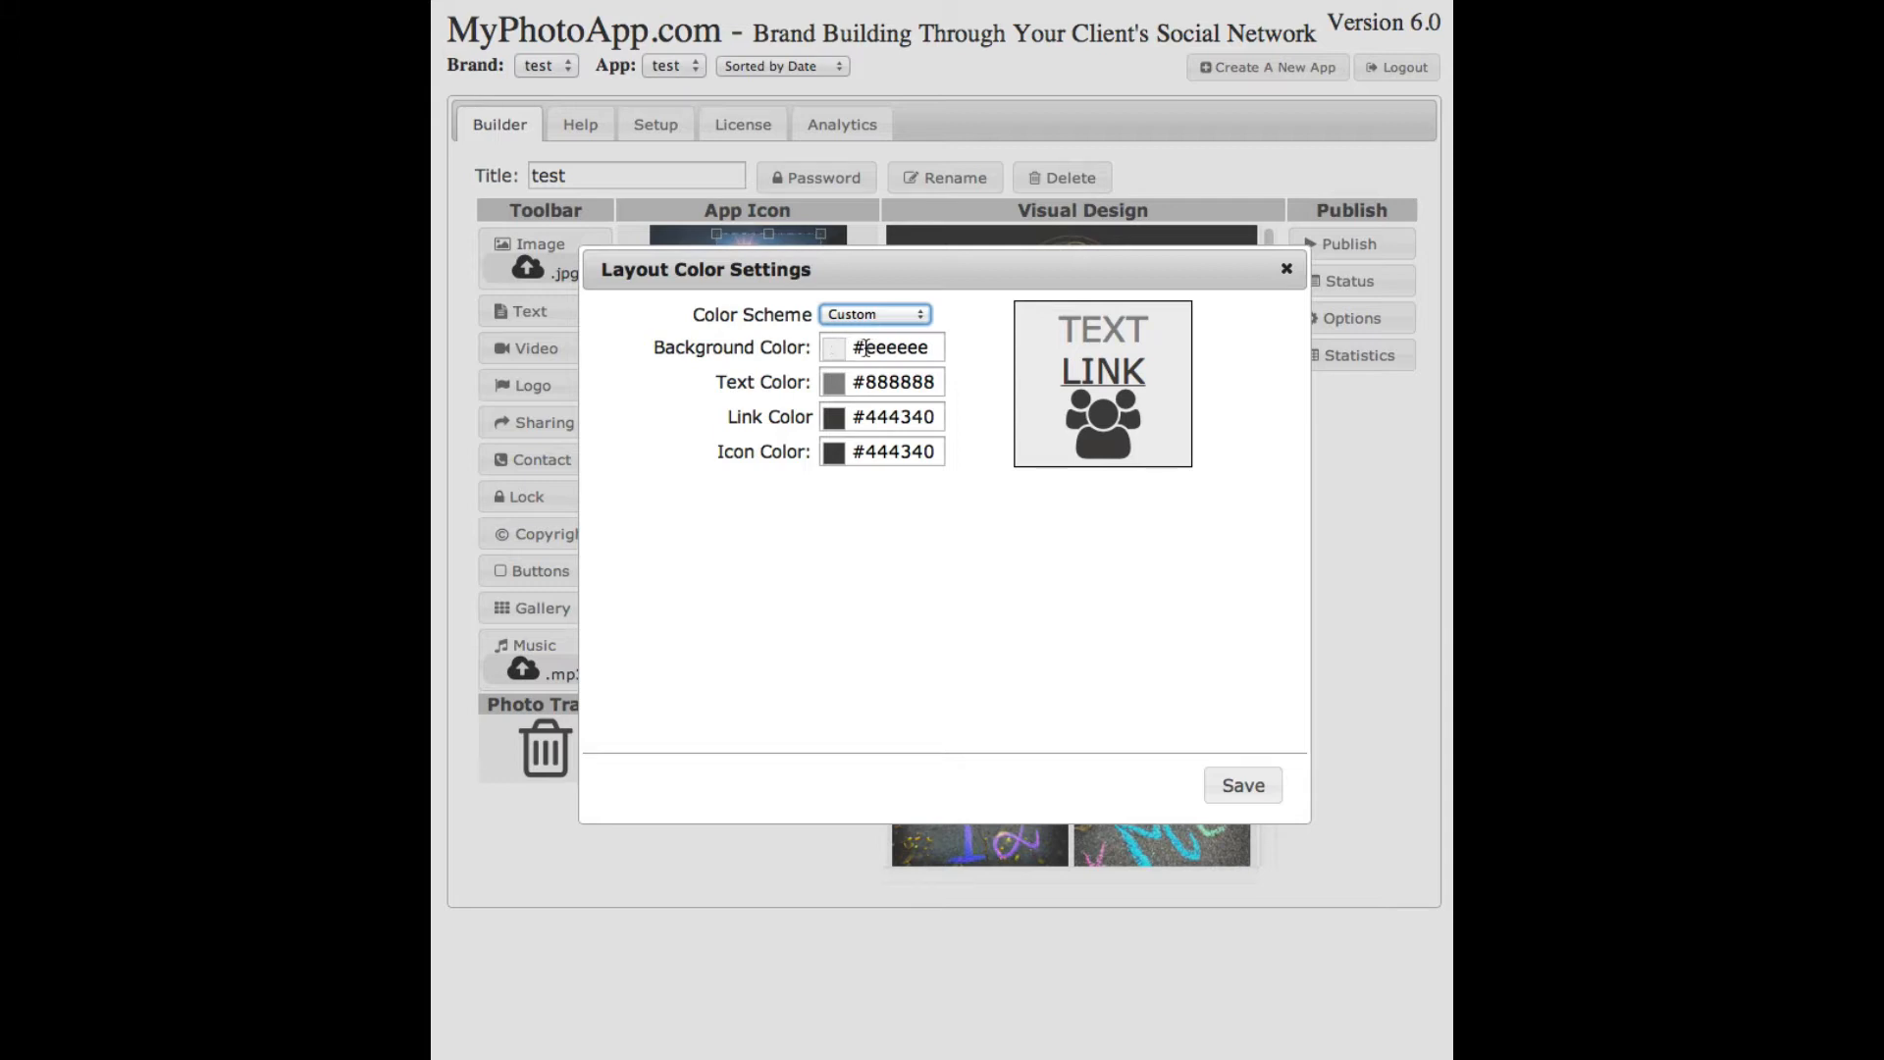
{"action": "left_click", "coordinate": [842, 346]}
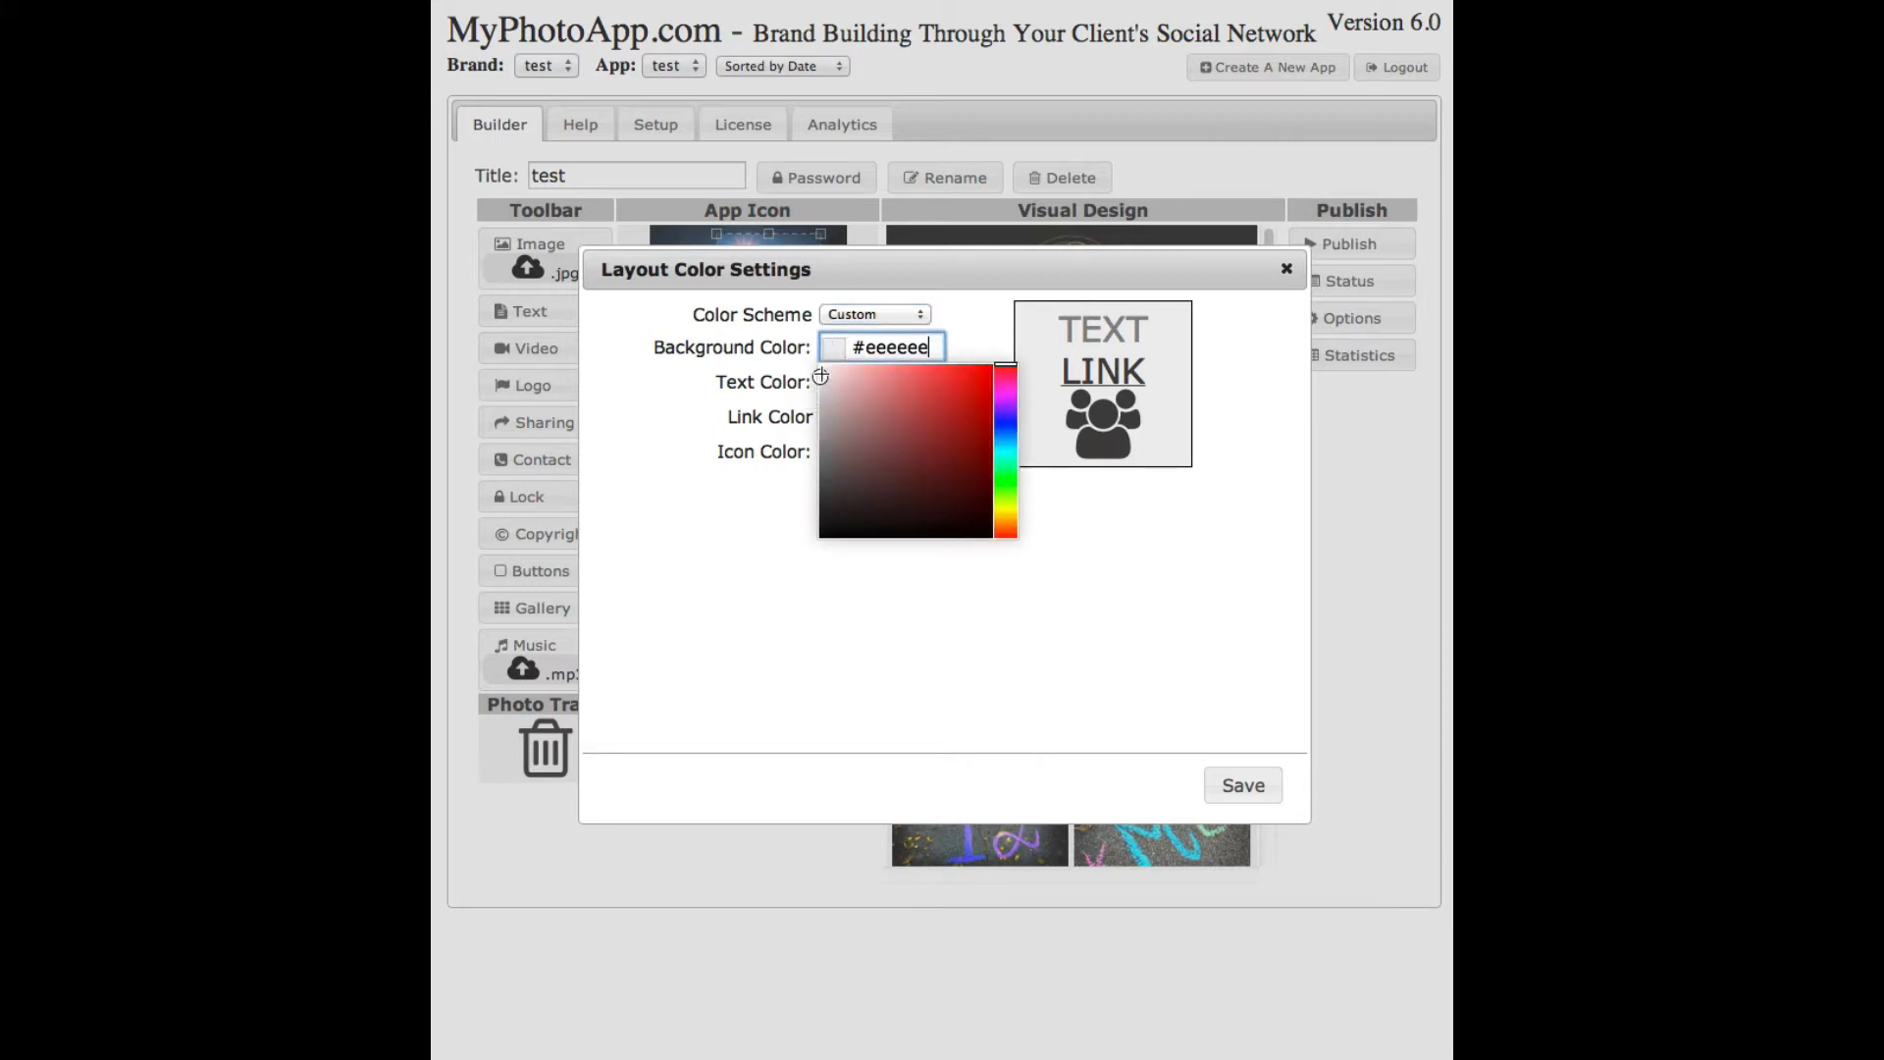
{"action": "left_click", "coordinate": [820, 445]}
{"action": "left_click_drag", "start_coordinate": [795, 453], "coordinate": [791, 564]}
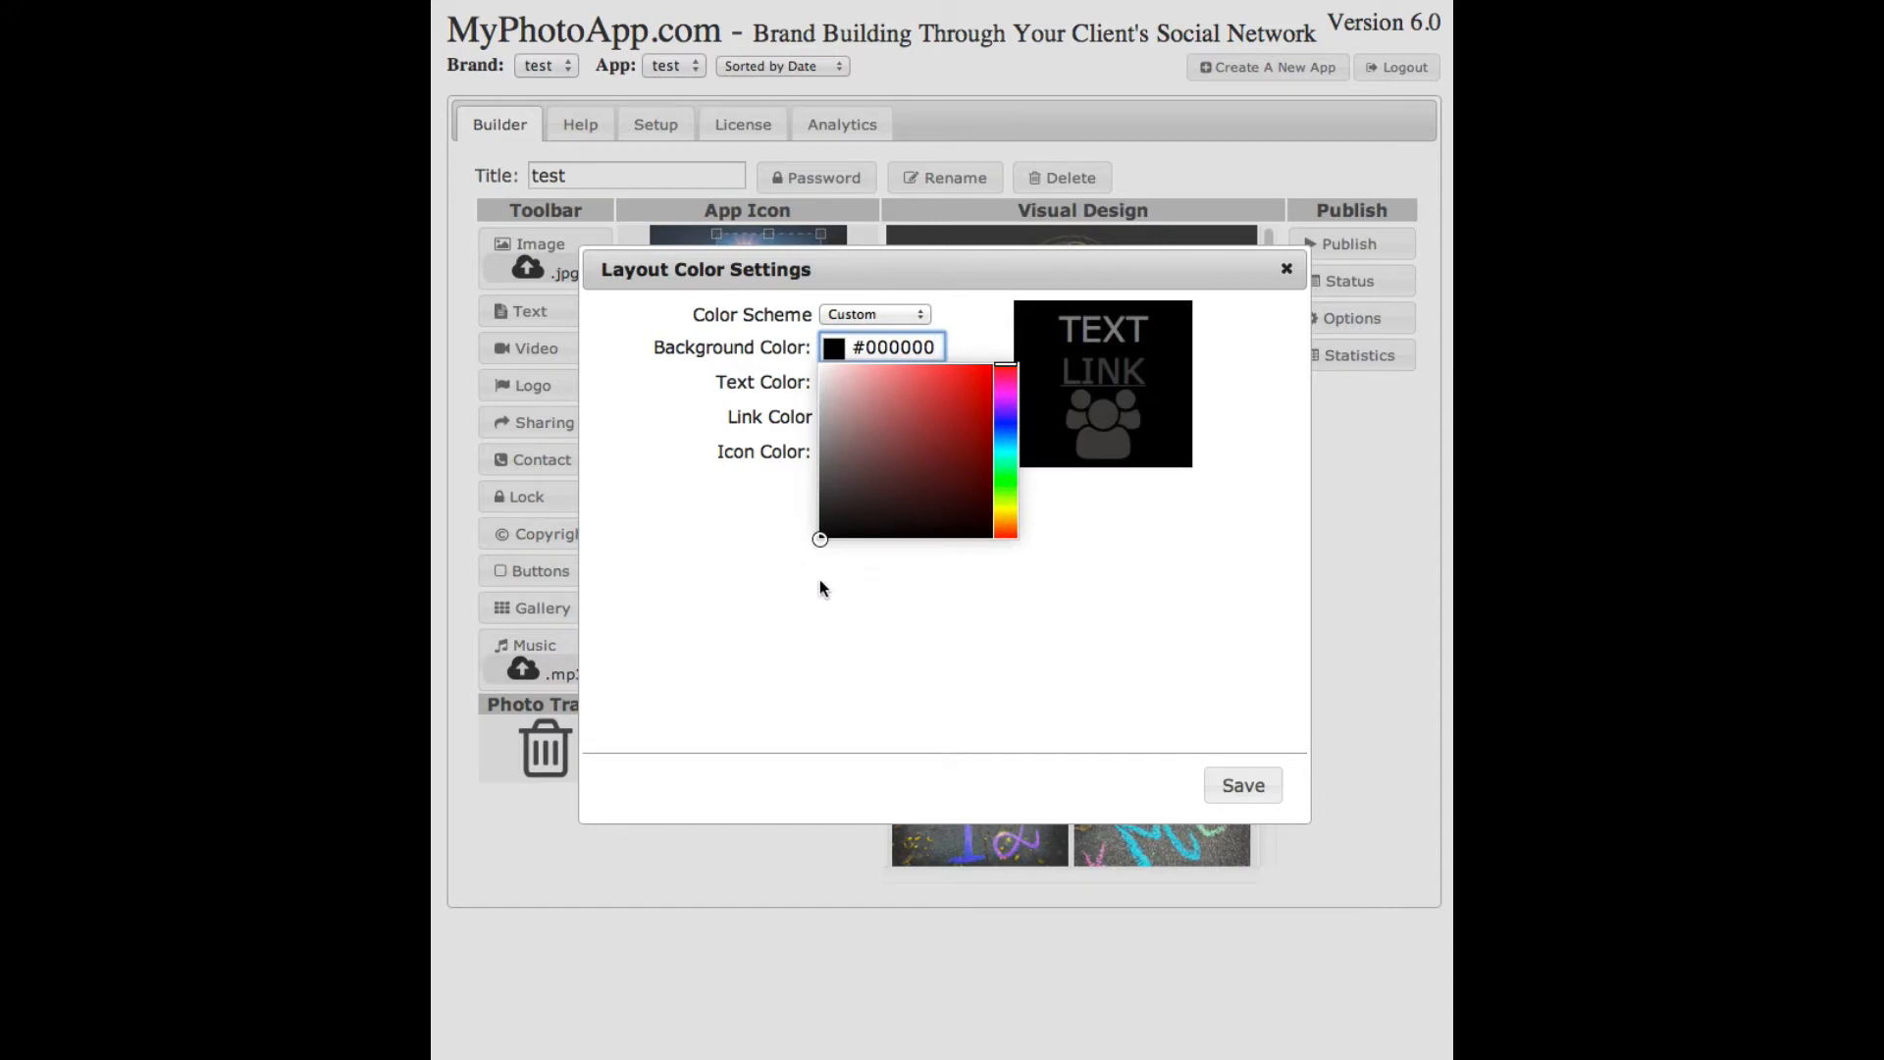
{"action": "left_click", "coordinate": [850, 600]}
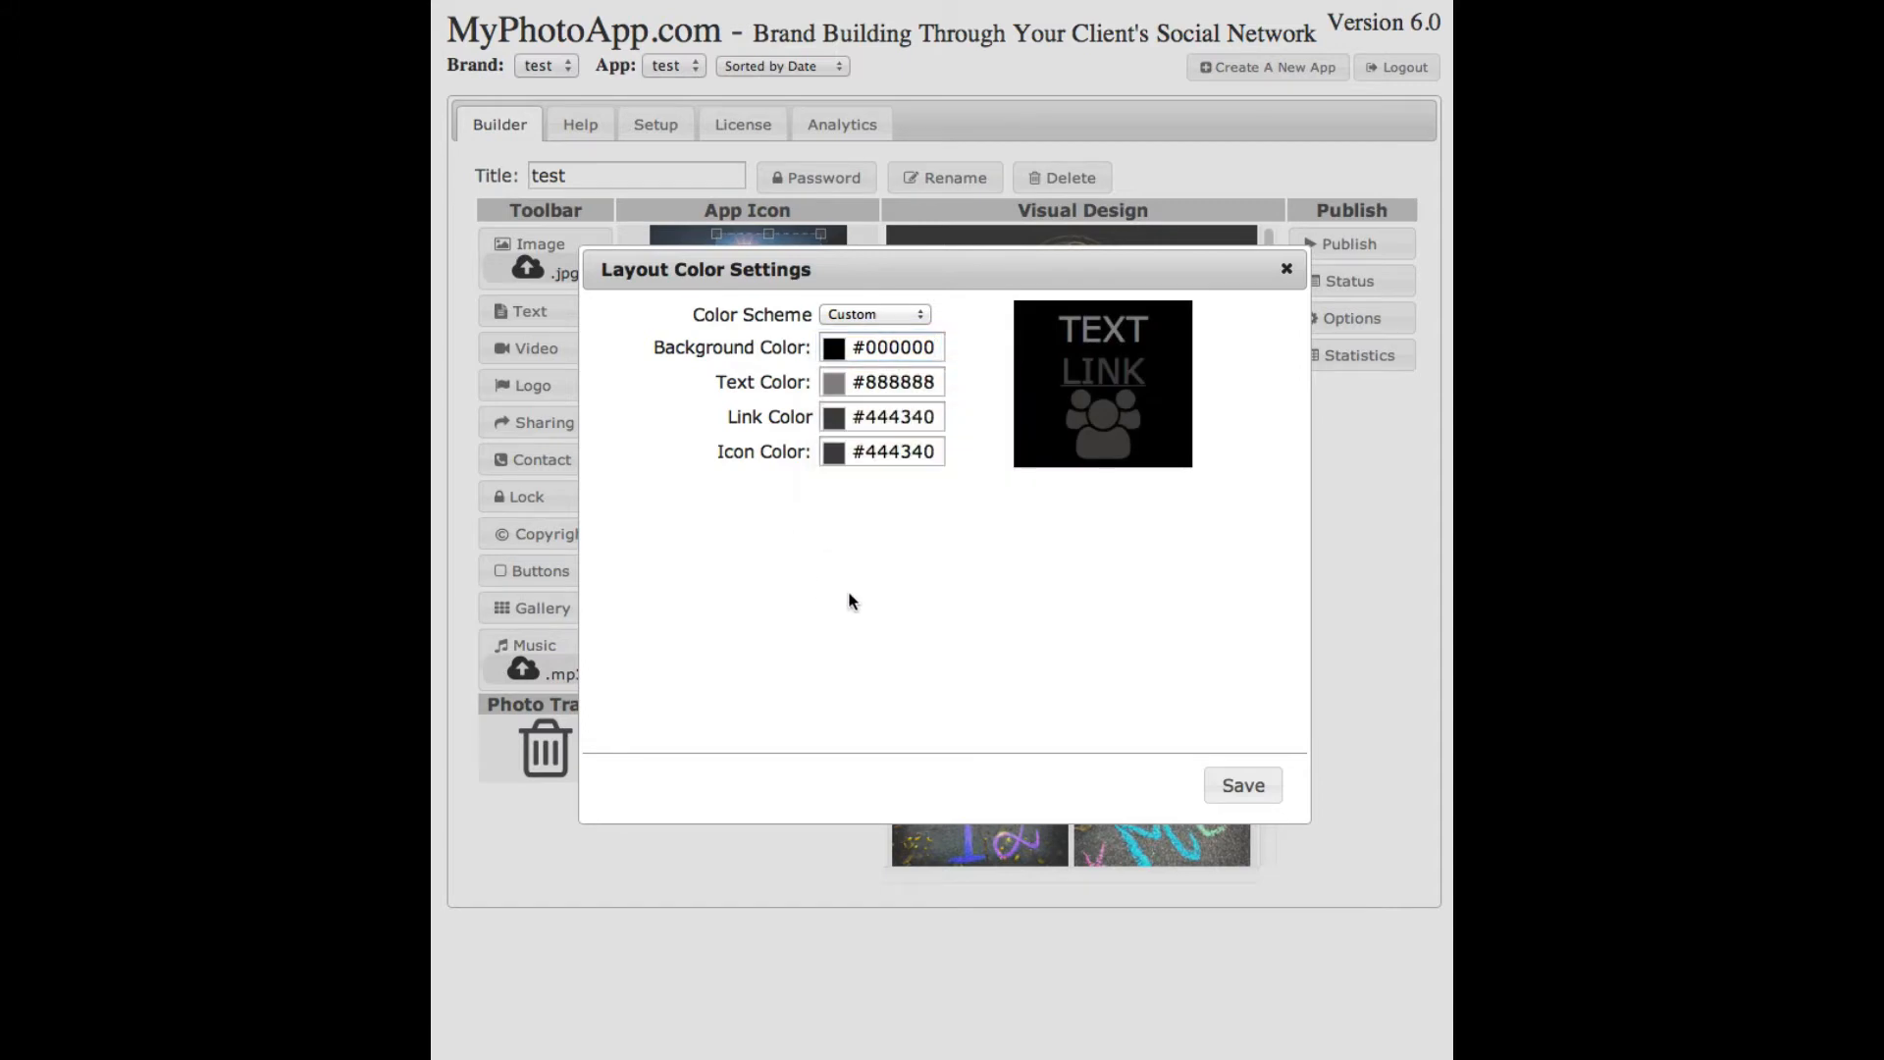
- Make the text white #ffffff and the links gold #cb8f0b
{"action": "left_click", "coordinate": [836, 382]}
{"action": "left_click_drag", "start_coordinate": [820, 480], "coordinate": [815, 392]}
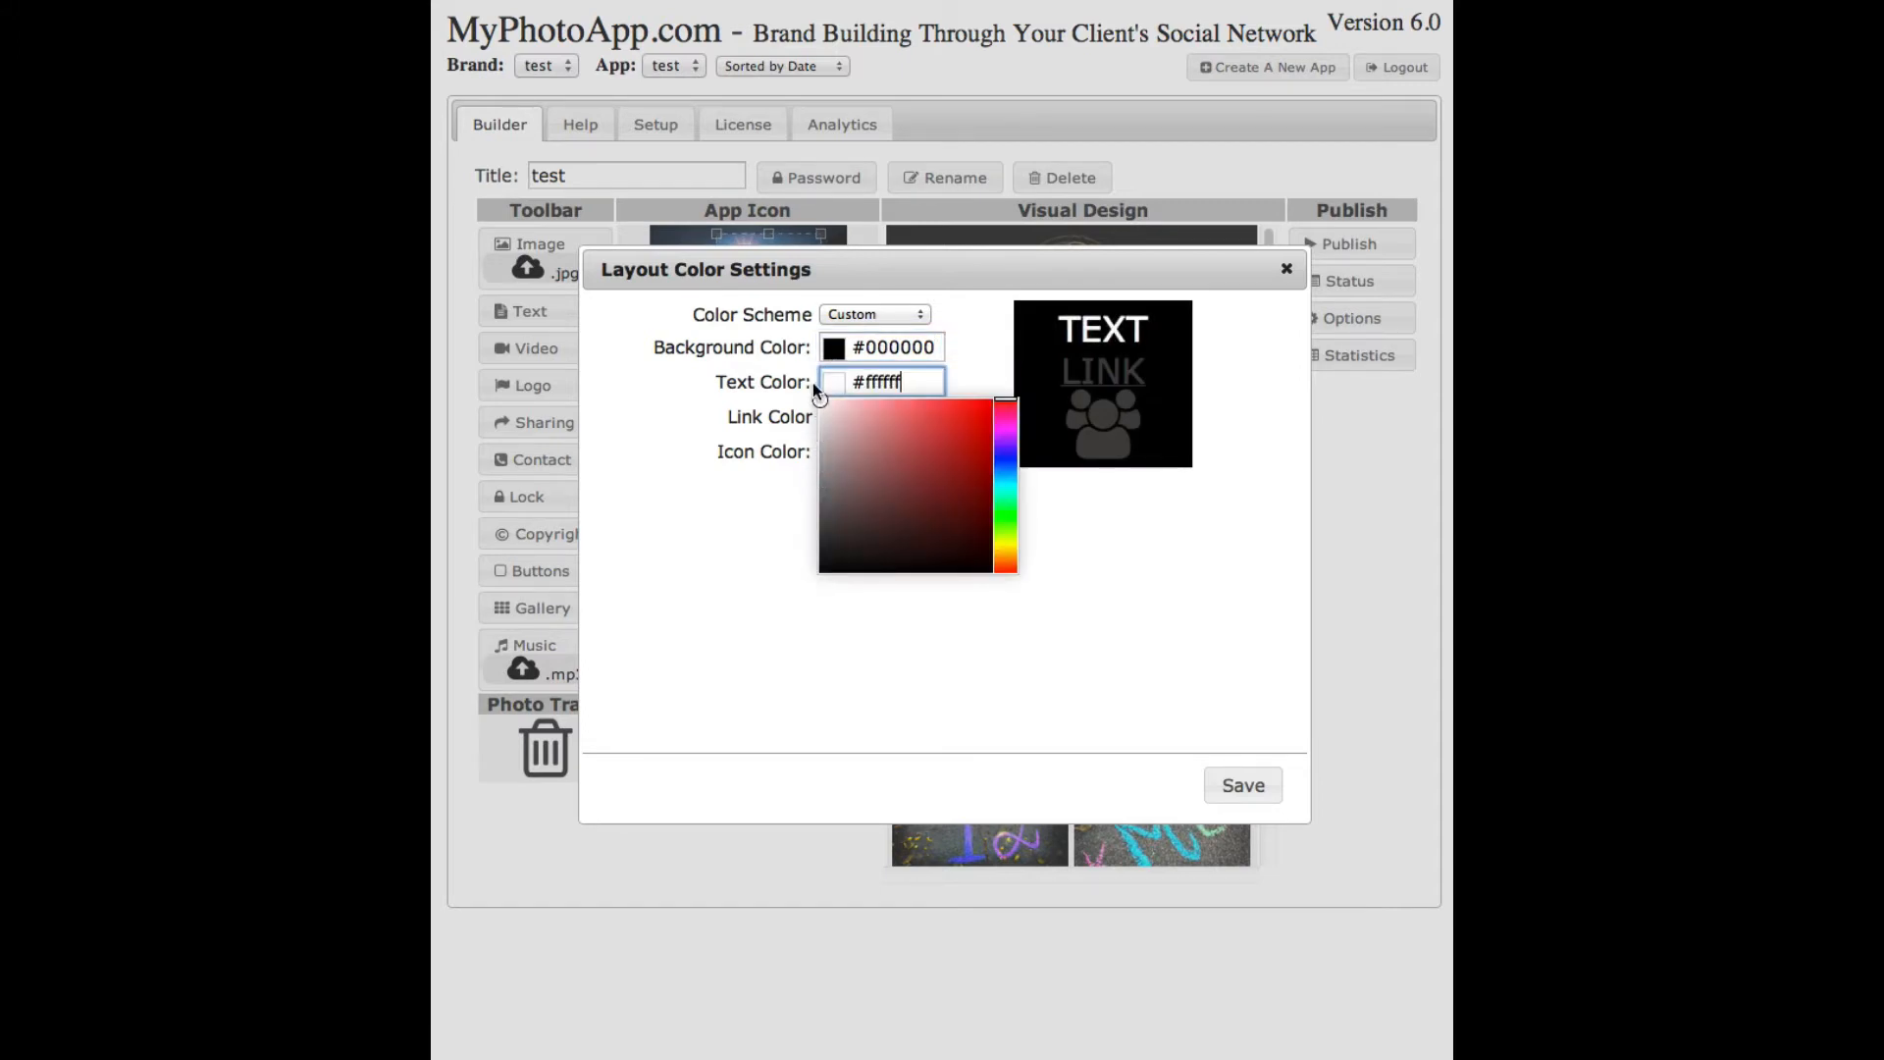
{"action": "left_click", "coordinate": [763, 584]}
{"action": "left_click", "coordinate": [867, 417]}
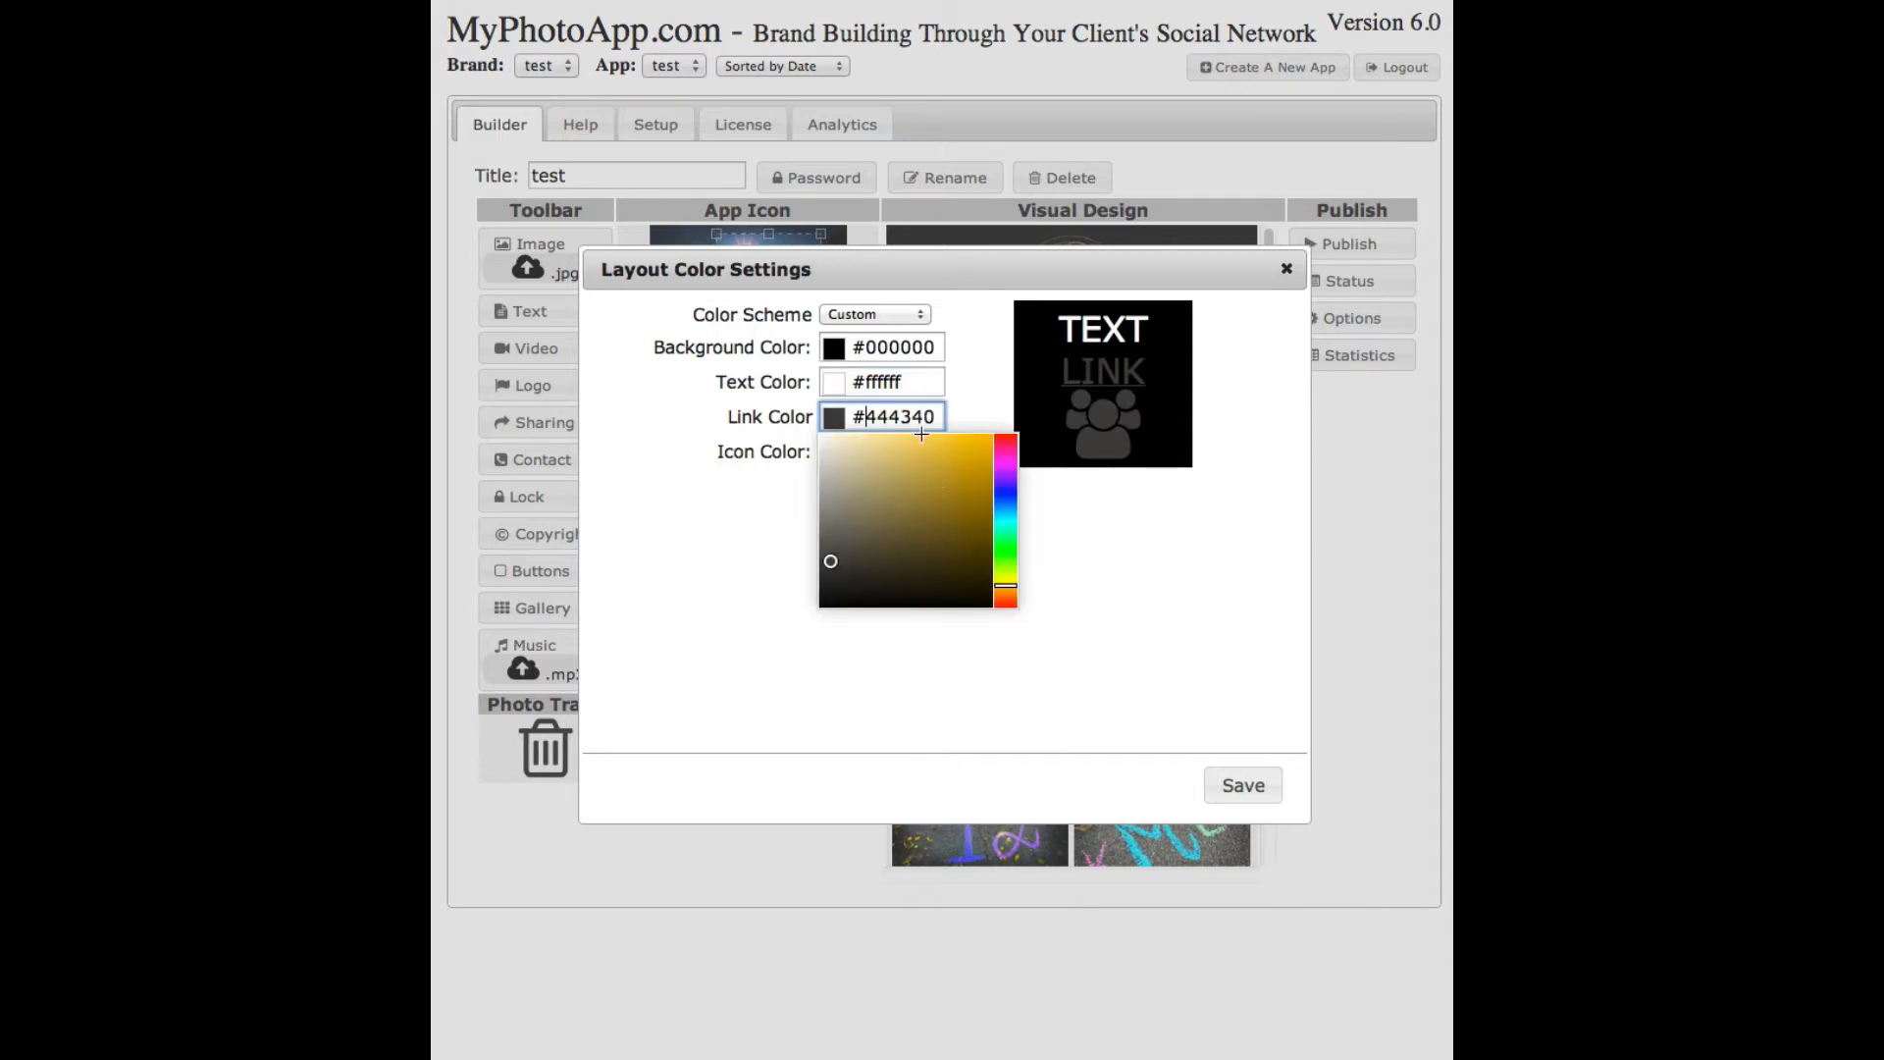
{"action": "left_click_drag", "start_coordinate": [939, 416], "coordinate": [867, 416]}
{"action": "type", "text": "c"}
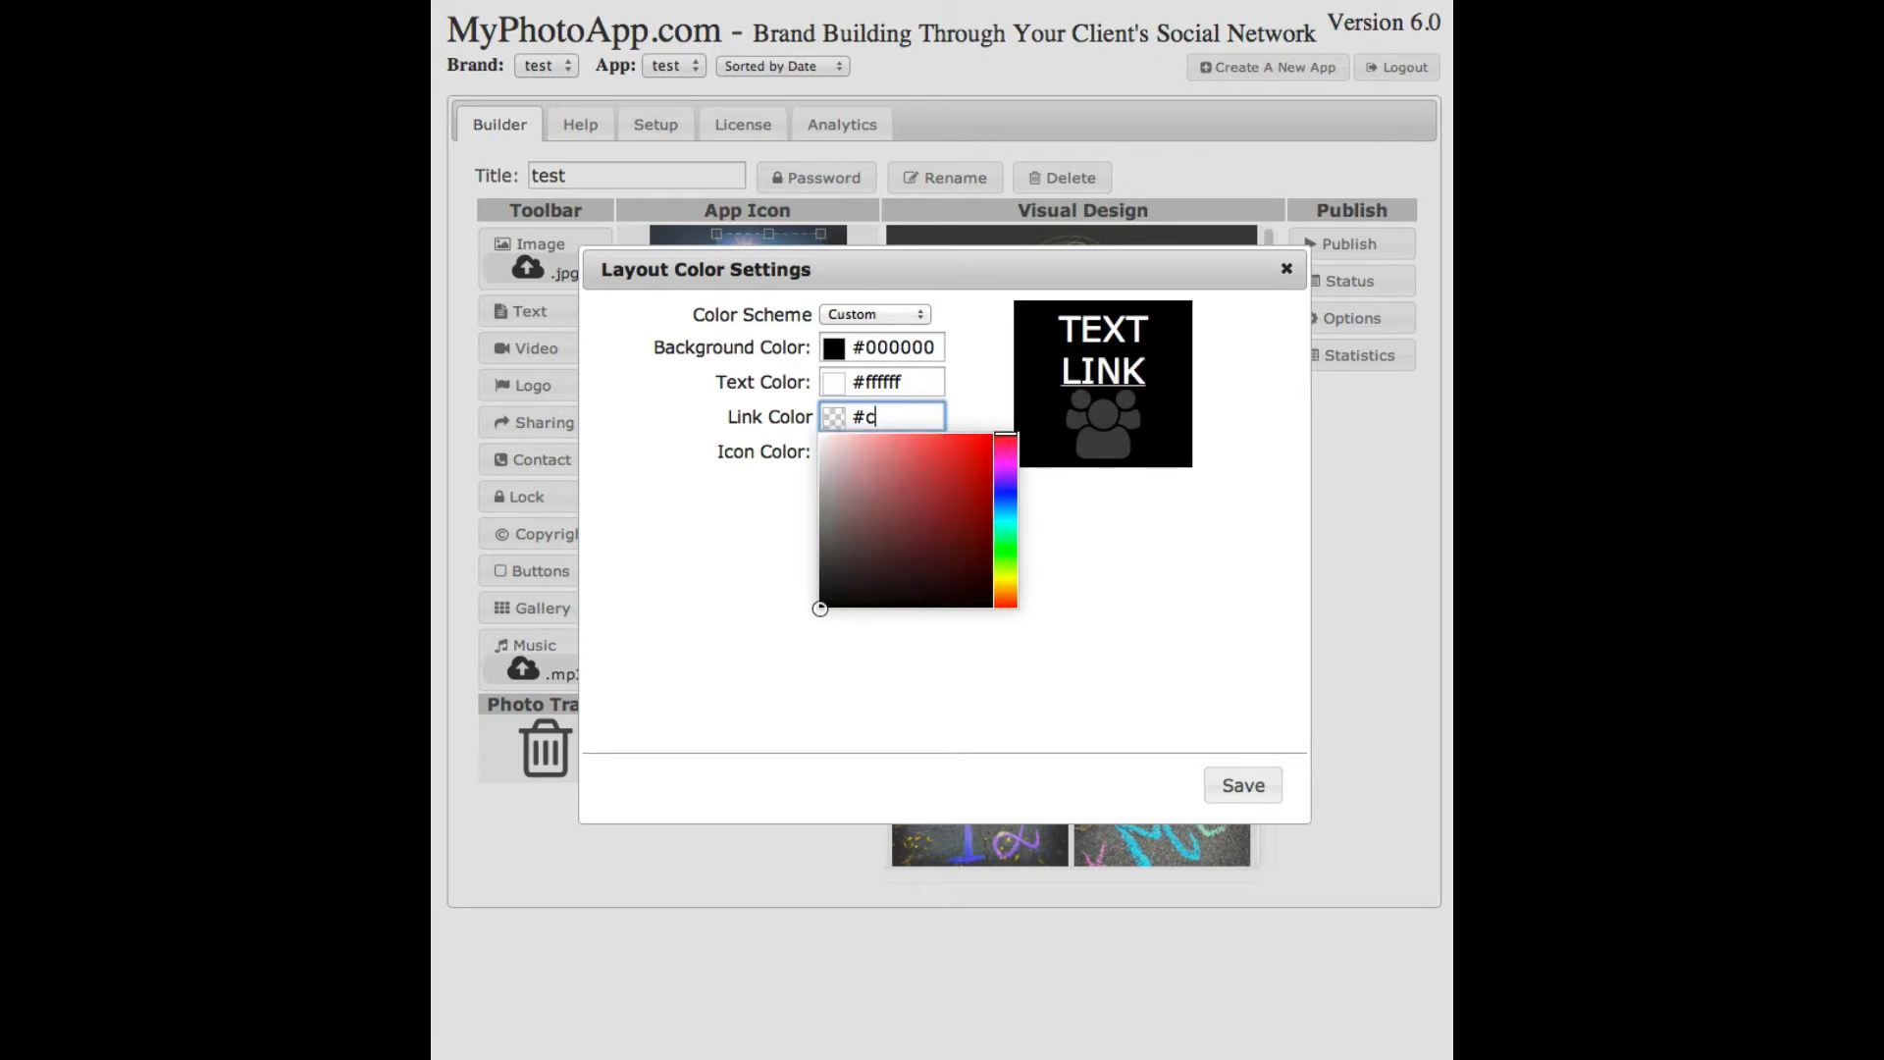
{"action": "type", "text": "b8"}
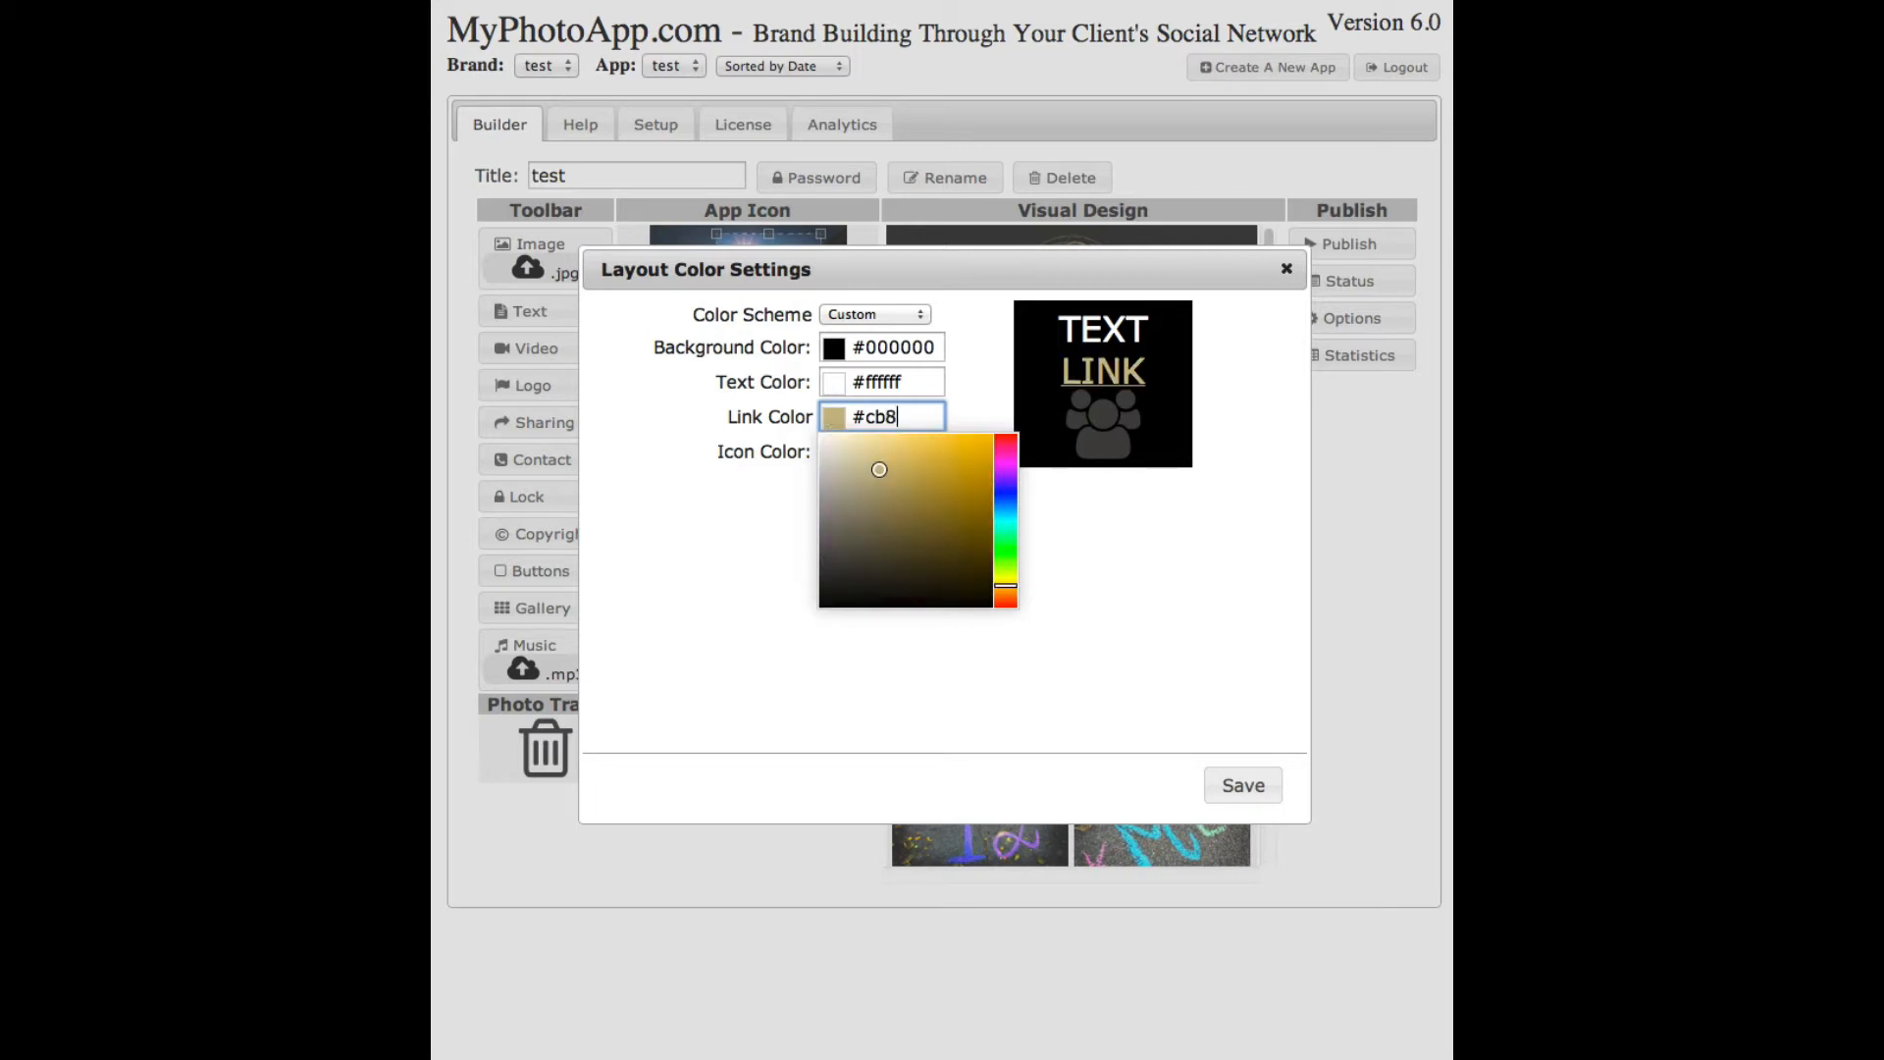
{"action": "type", "text": "f0"}
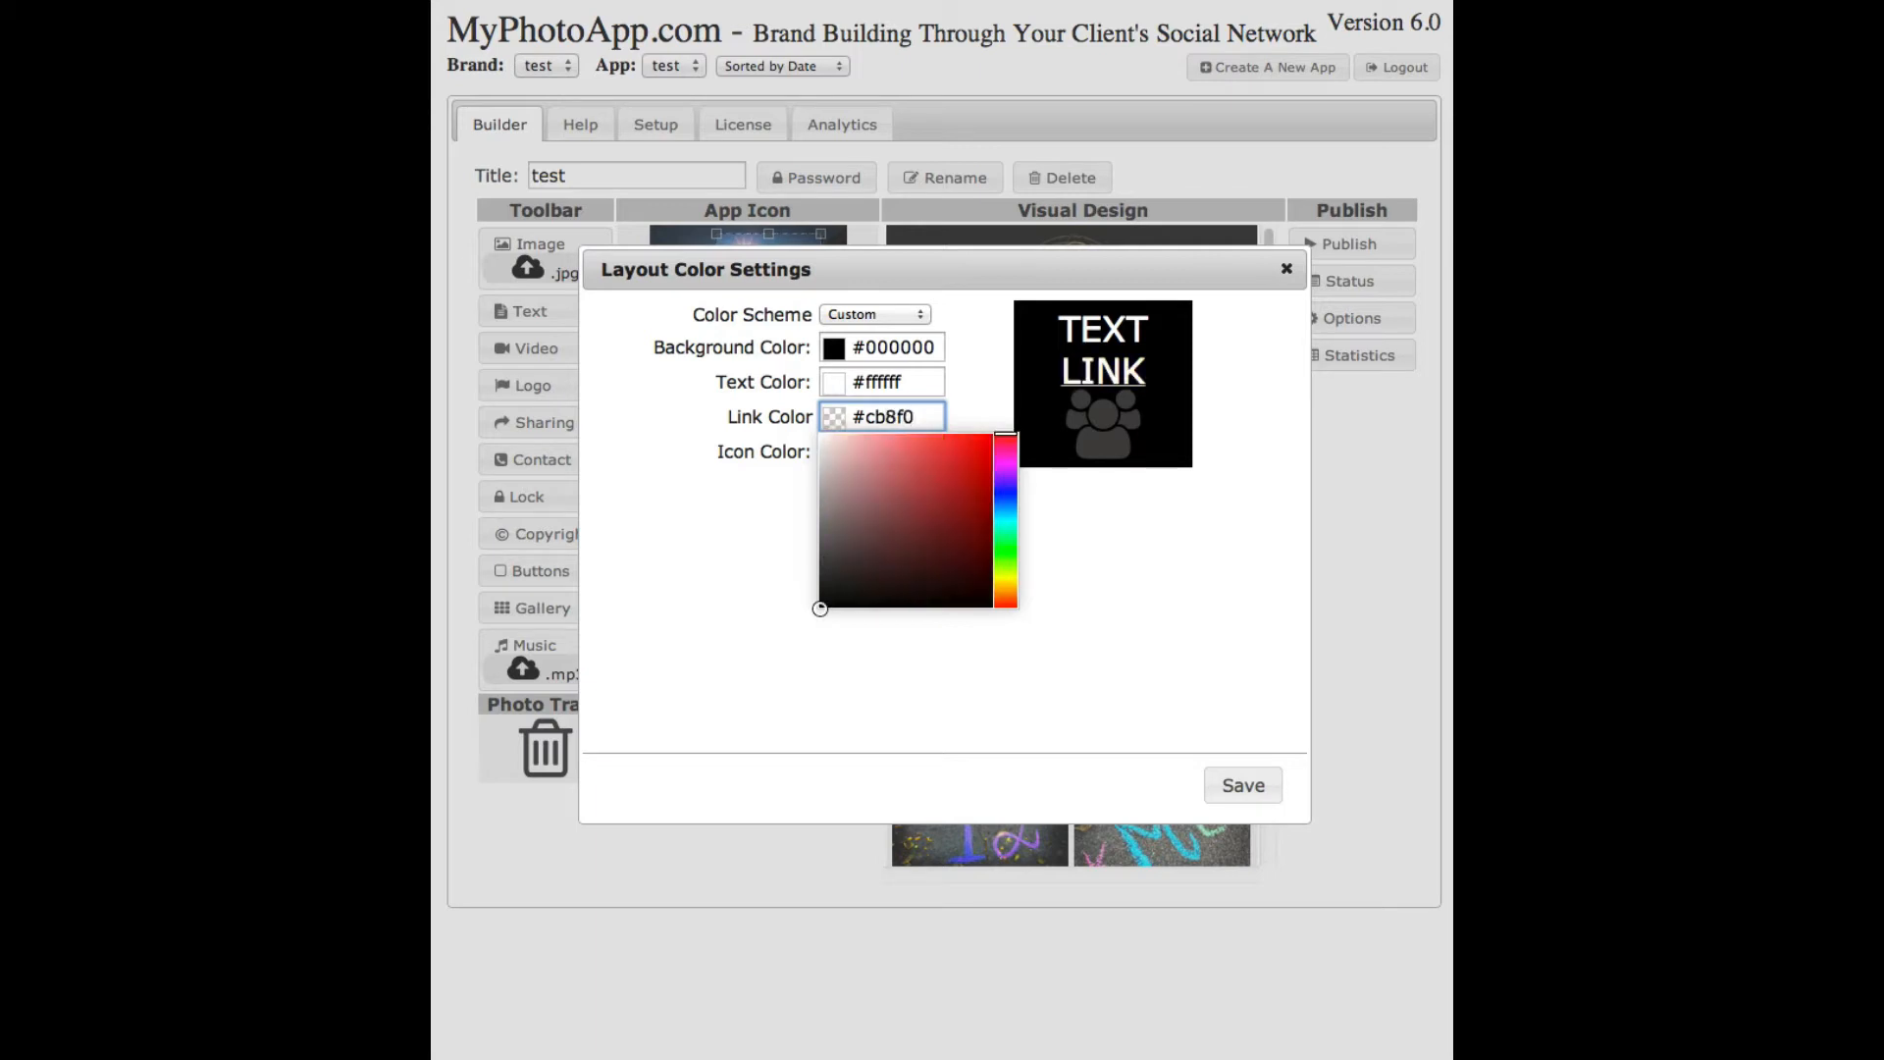
{"action": "type", "text": "b"}
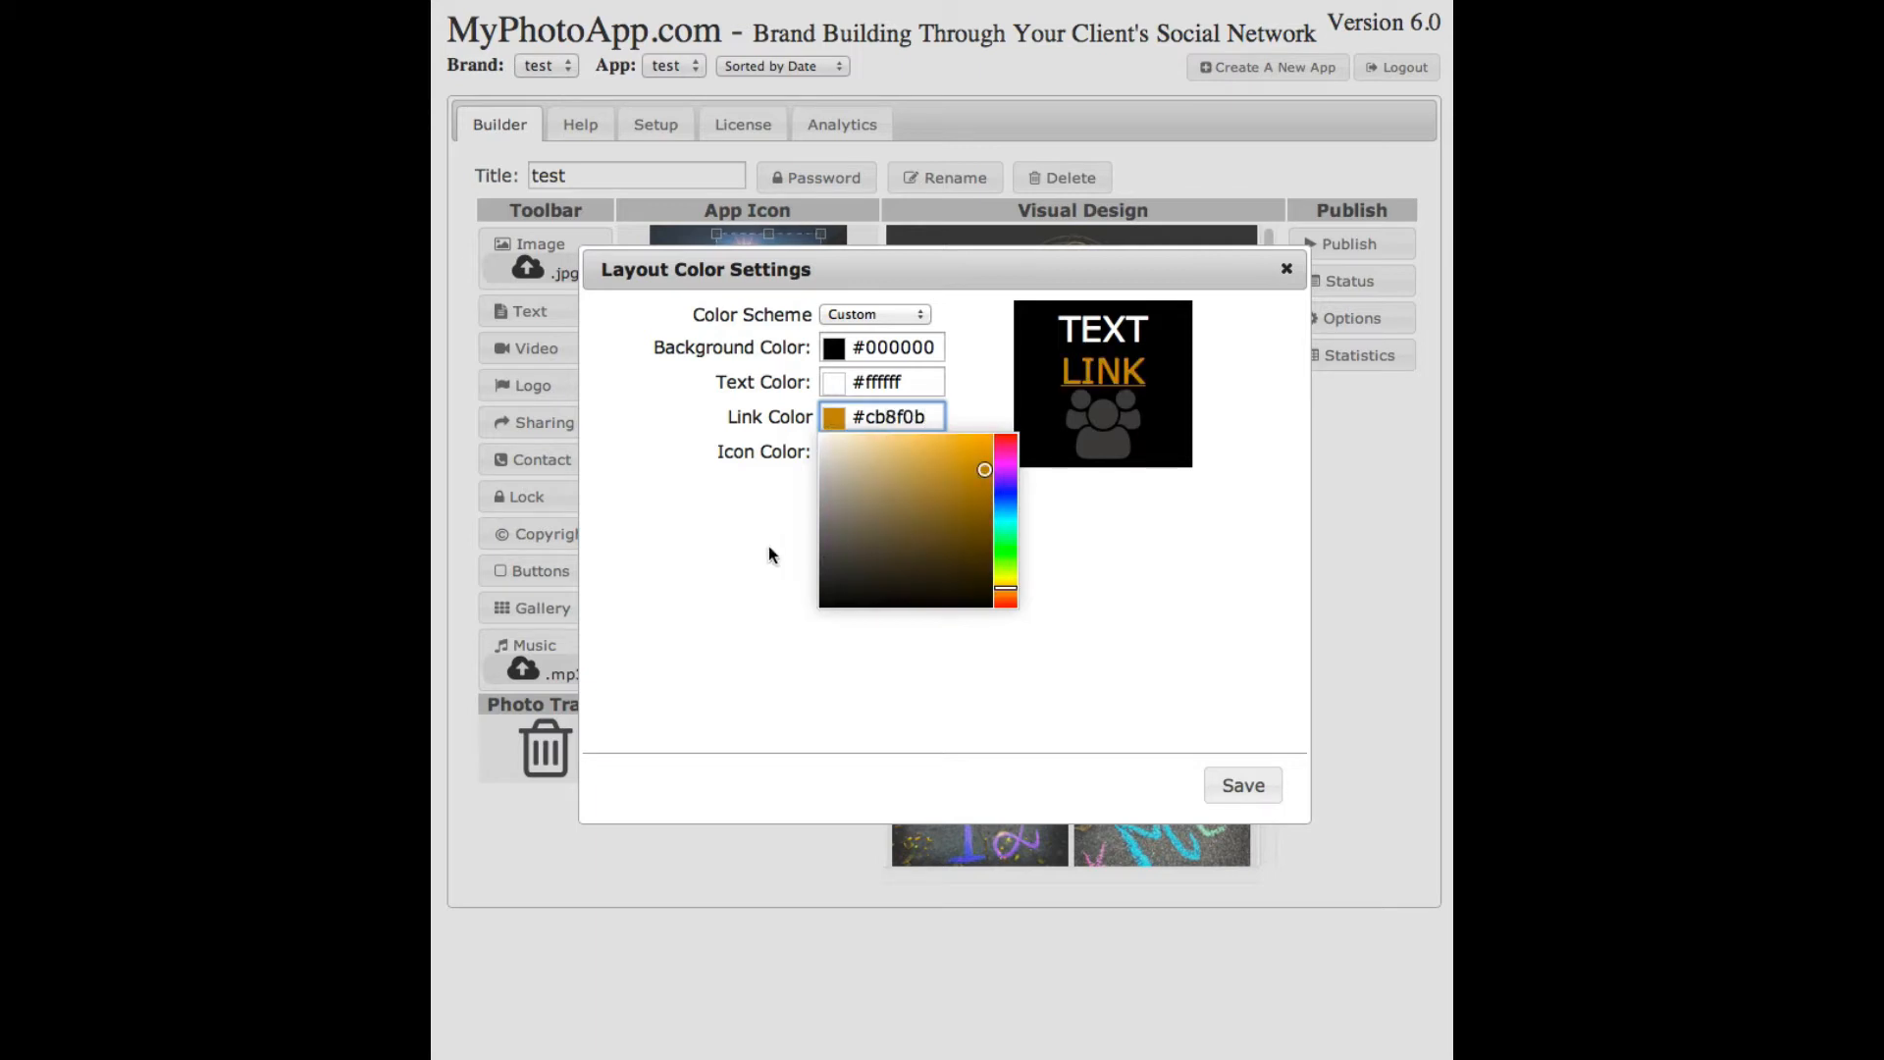
{"action": "left_click", "coordinate": [769, 548]}
{"action": "left_click_drag", "start_coordinate": [931, 417], "coordinate": [861, 424]}
{"action": "key", "text": "ctrl+c"}
- Give the icons the same #cb8f0b colour and save the custom colour scheme
{"action": "left_click", "coordinate": [727, 528]}
{"action": "left_click_drag", "start_coordinate": [934, 451], "coordinate": [865, 453]}
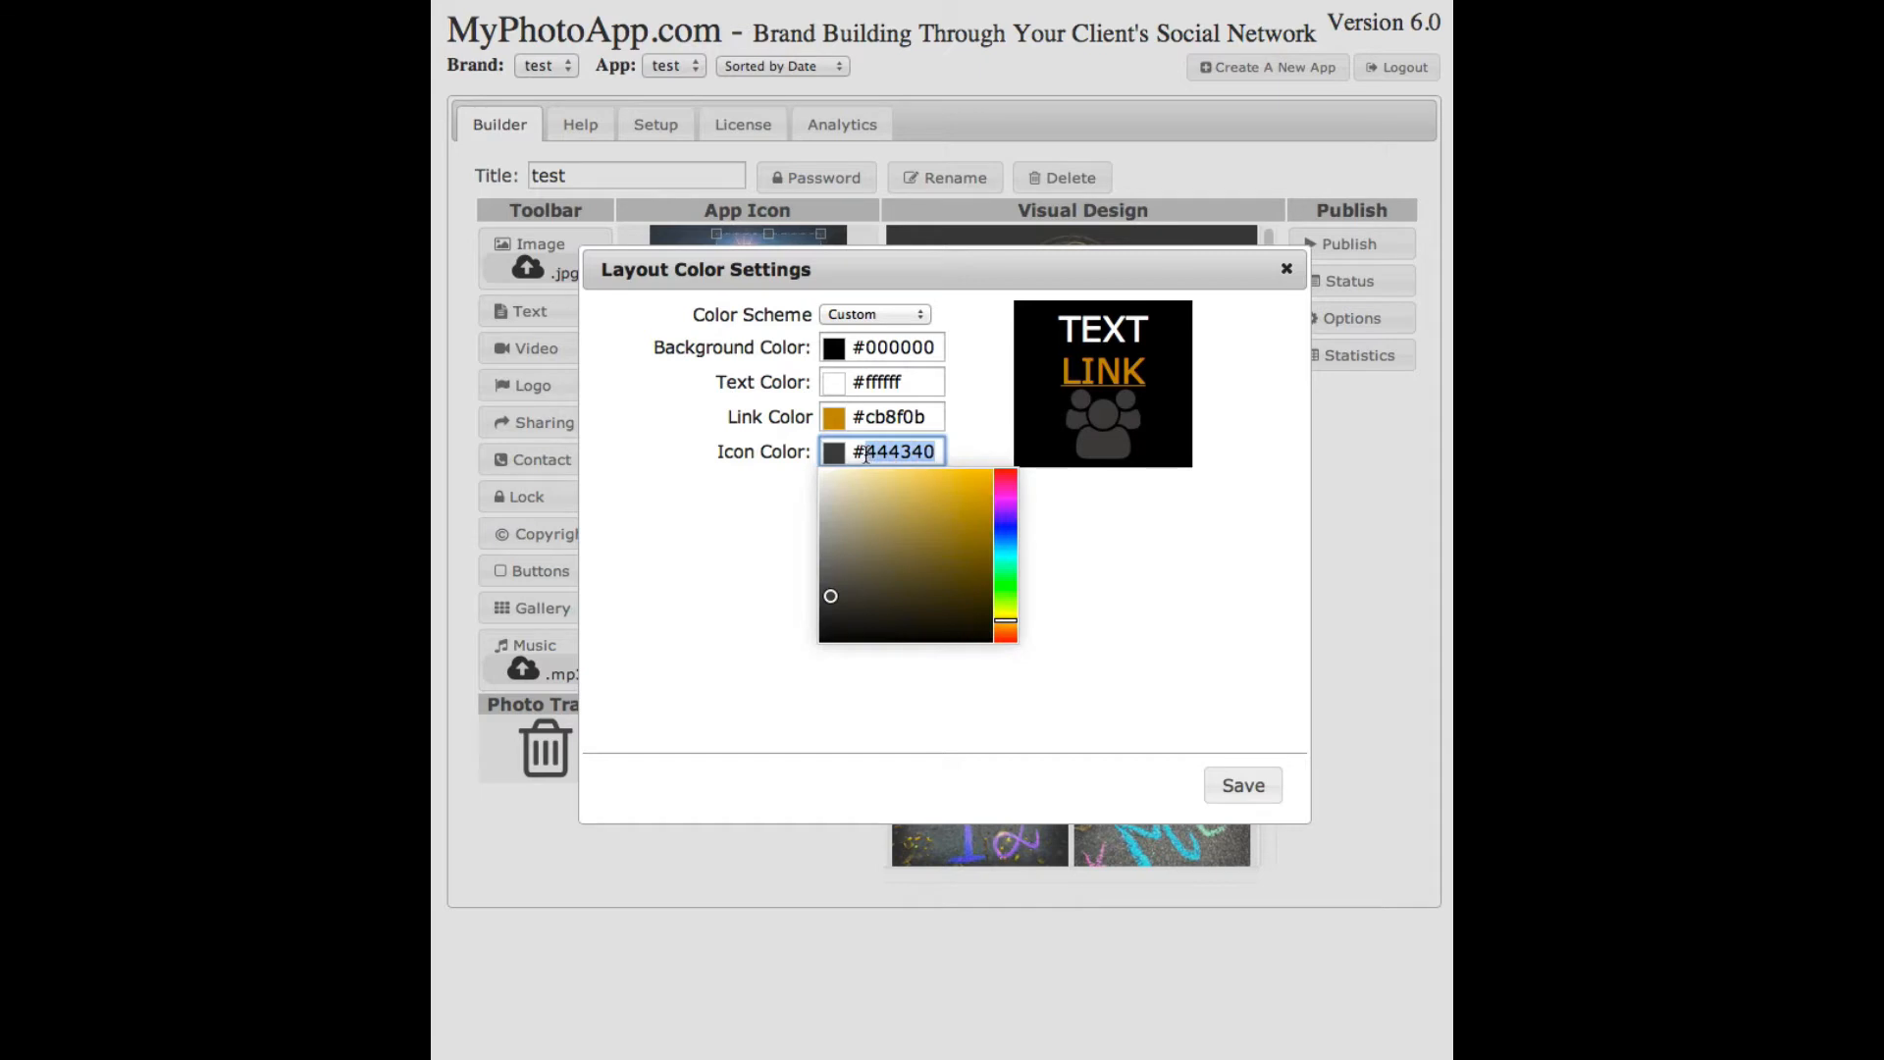
{"action": "key", "text": "ctrl+v"}
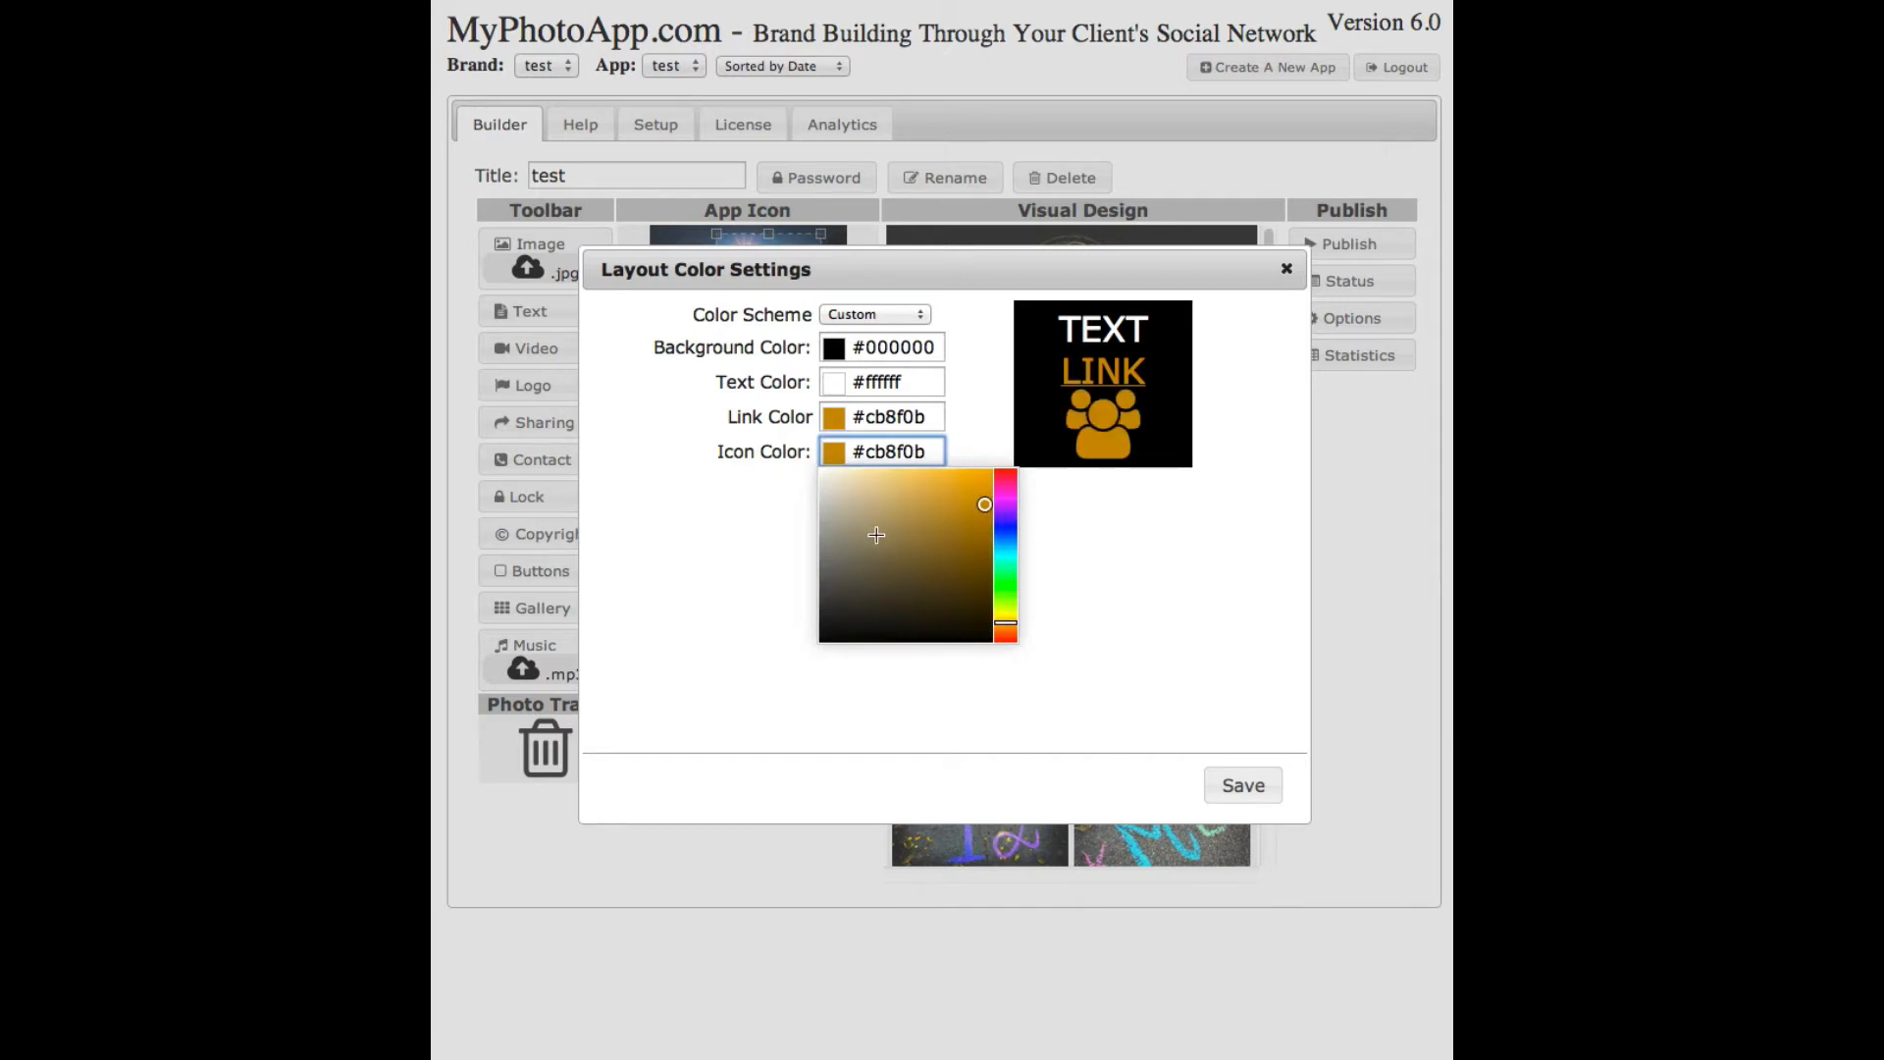
{"action": "left_click", "coordinate": [743, 549]}
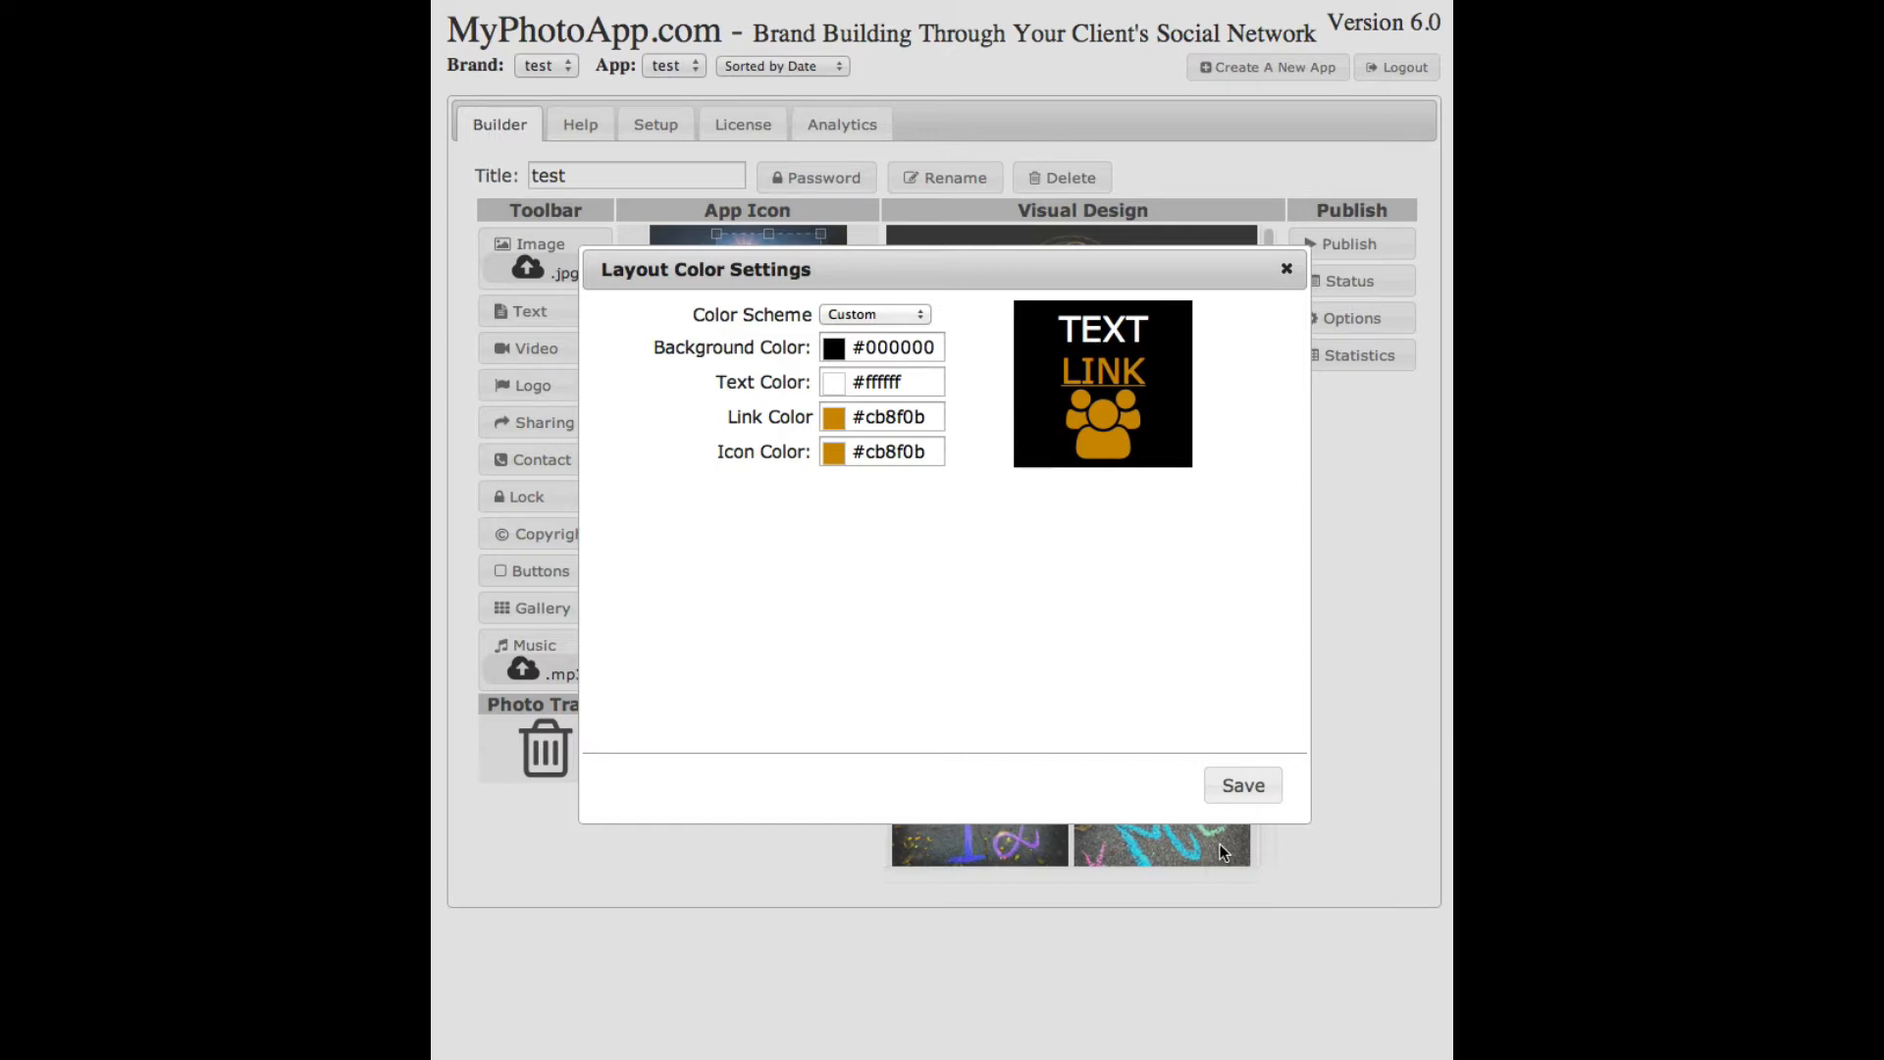
{"action": "left_click", "coordinate": [1243, 788]}
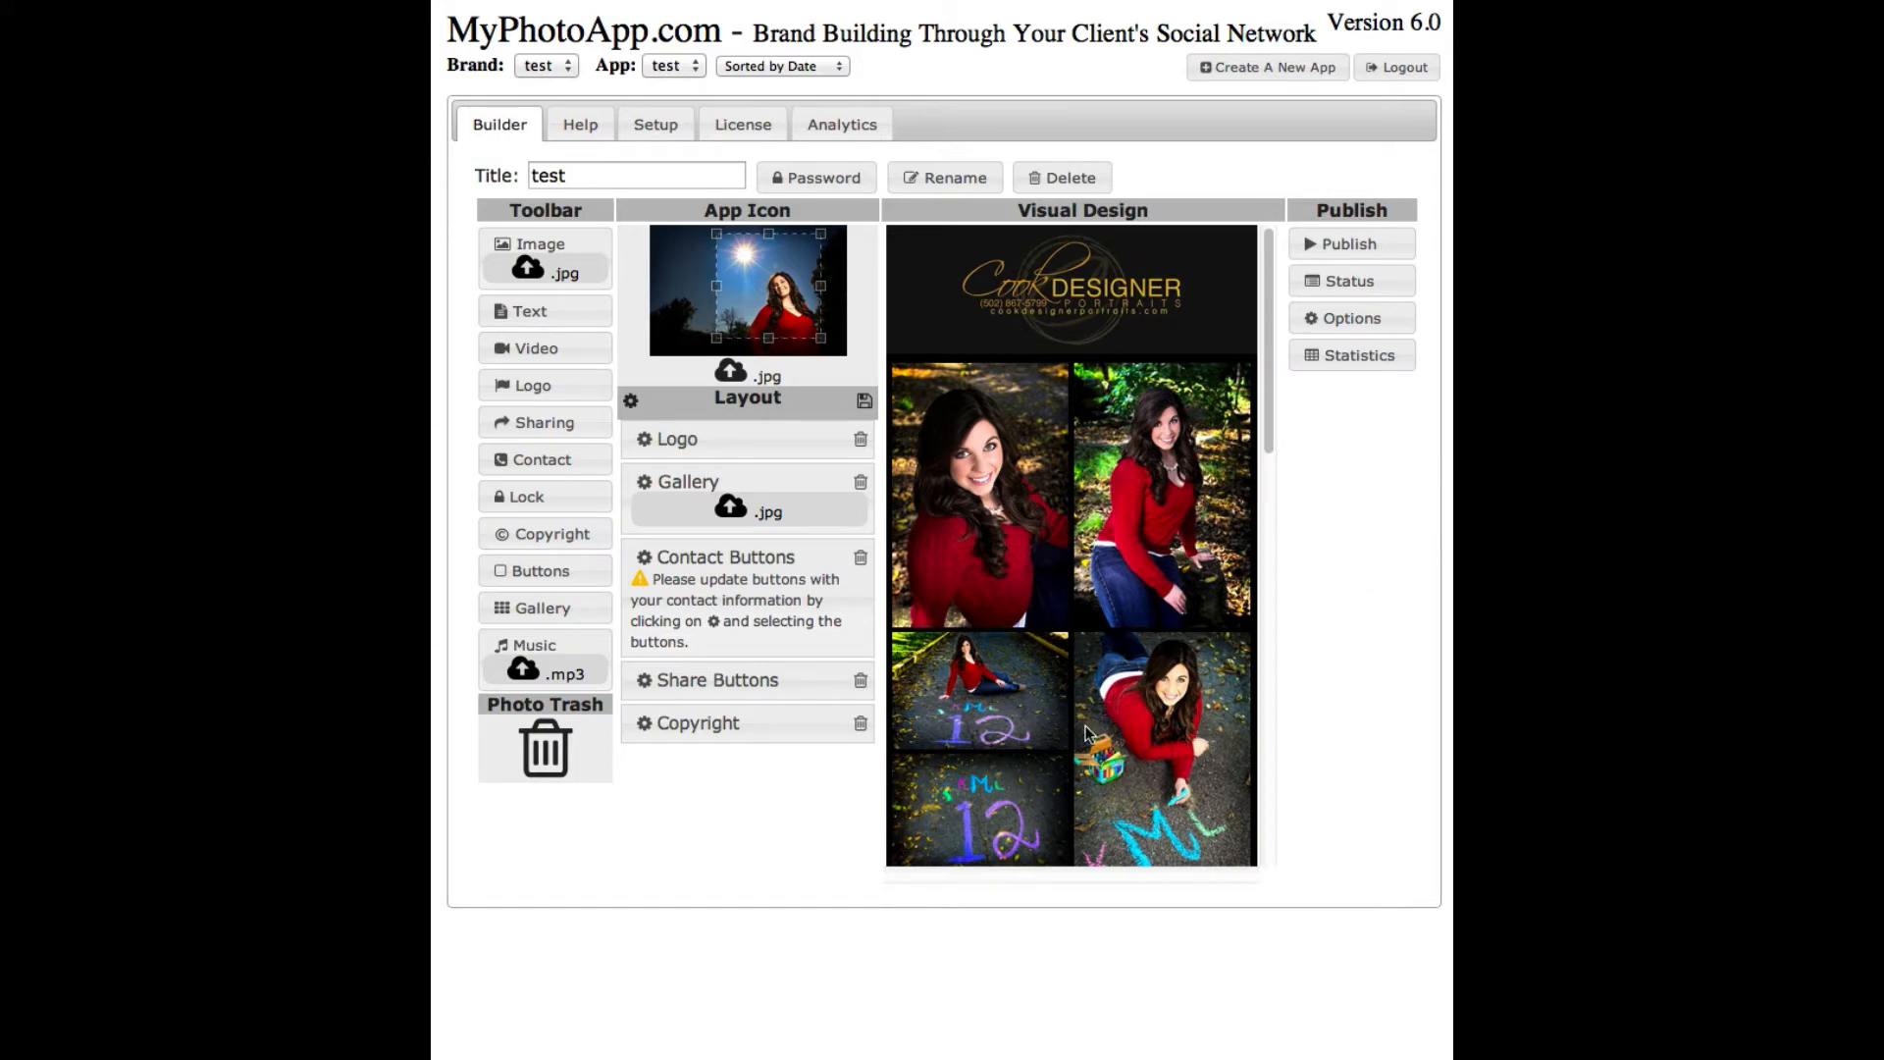
{"action": "left_click_drag", "start_coordinate": [1266, 308], "coordinate": [1264, 750]}
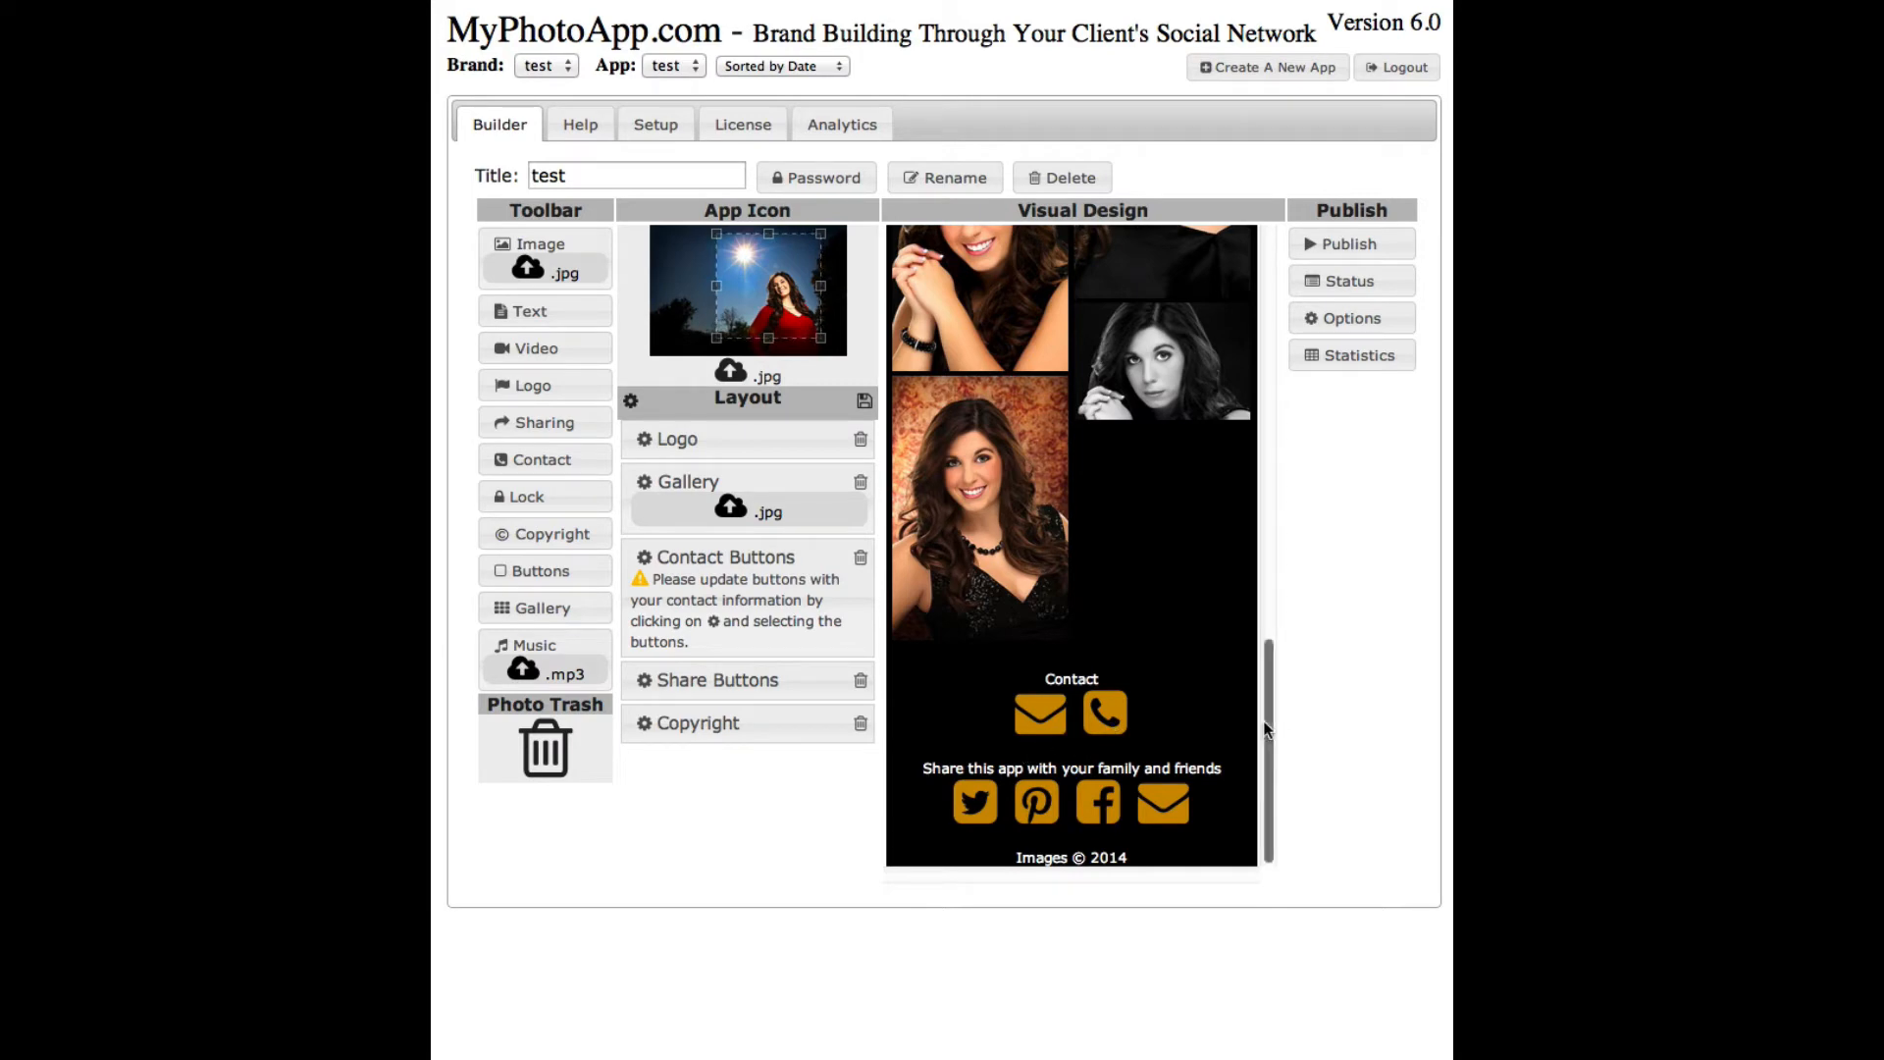
{"action": "left_click_drag", "start_coordinate": [1267, 726], "coordinate": [1242, 797]}
- Open the Contact Buttons settings and select the email button for editing
{"action": "left_click", "coordinate": [987, 718]}
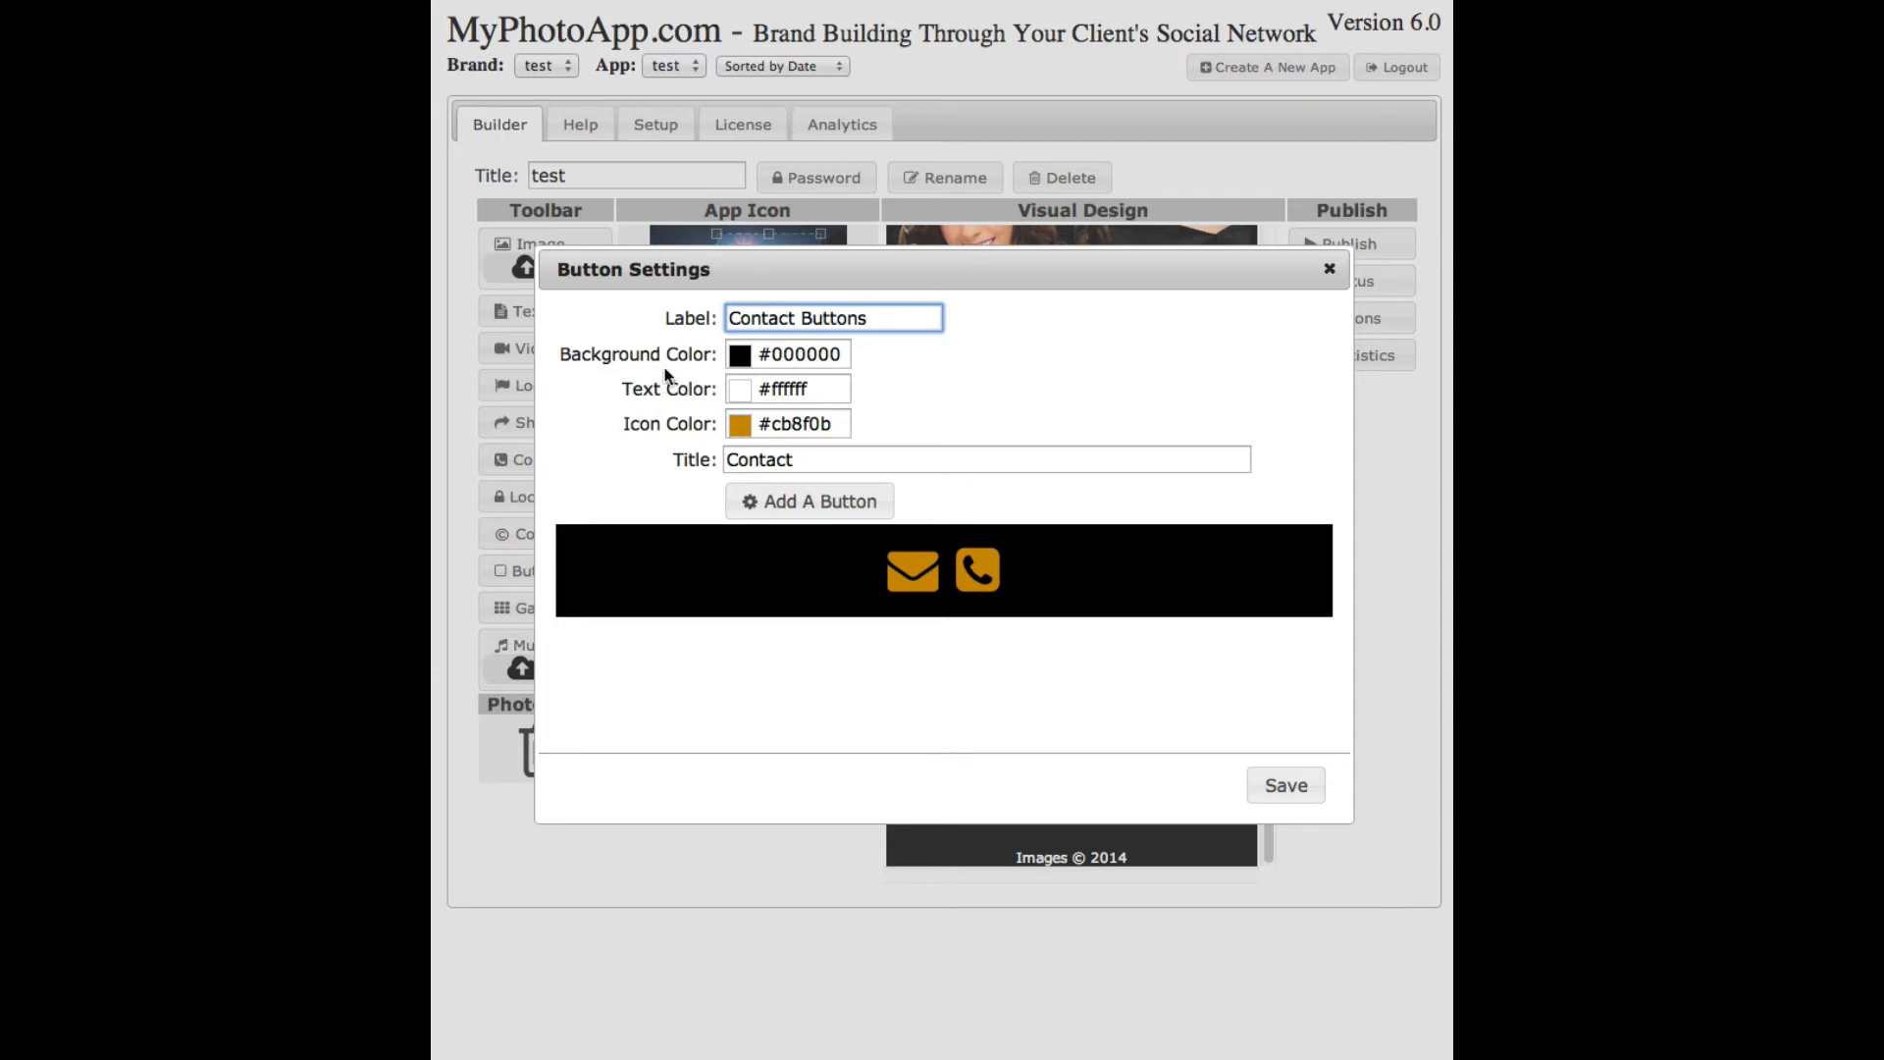
{"action": "left_click_drag", "start_coordinate": [724, 262], "coordinate": [819, 530]}
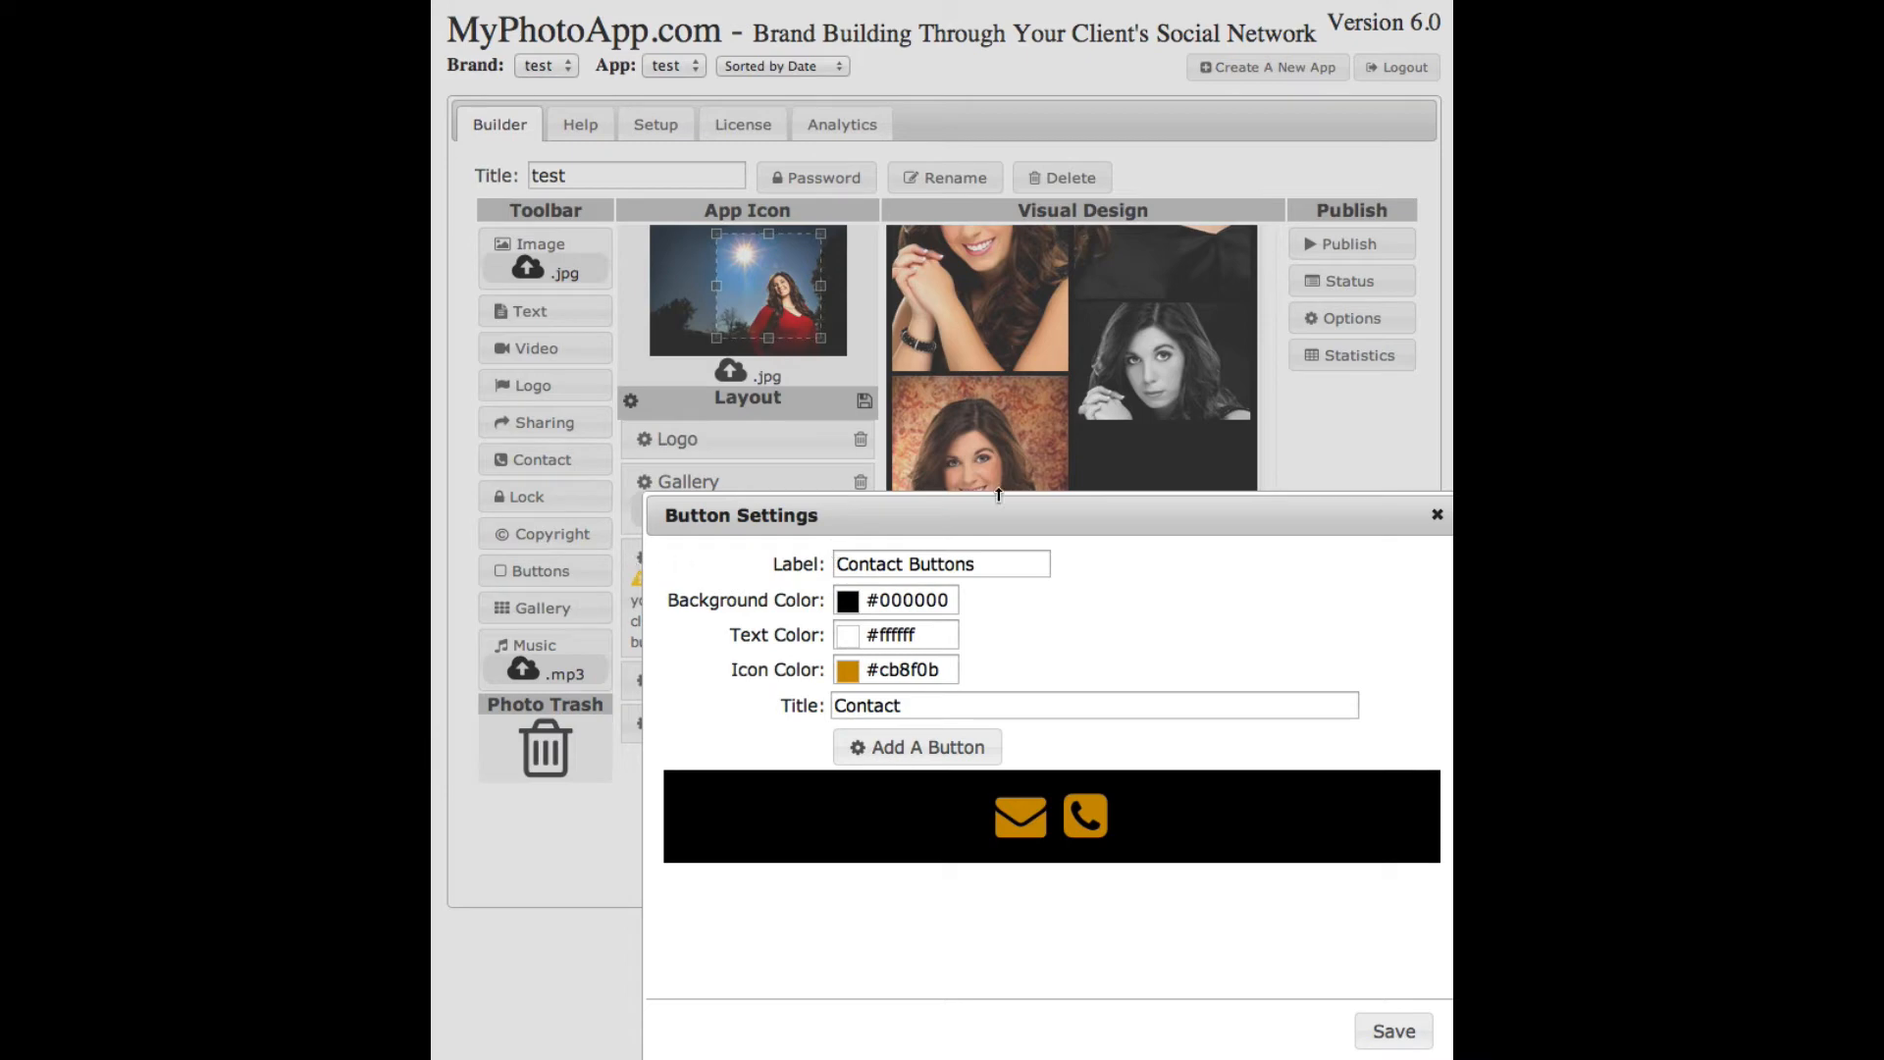
{"action": "left_click_drag", "start_coordinate": [993, 502], "coordinate": [920, 422]}
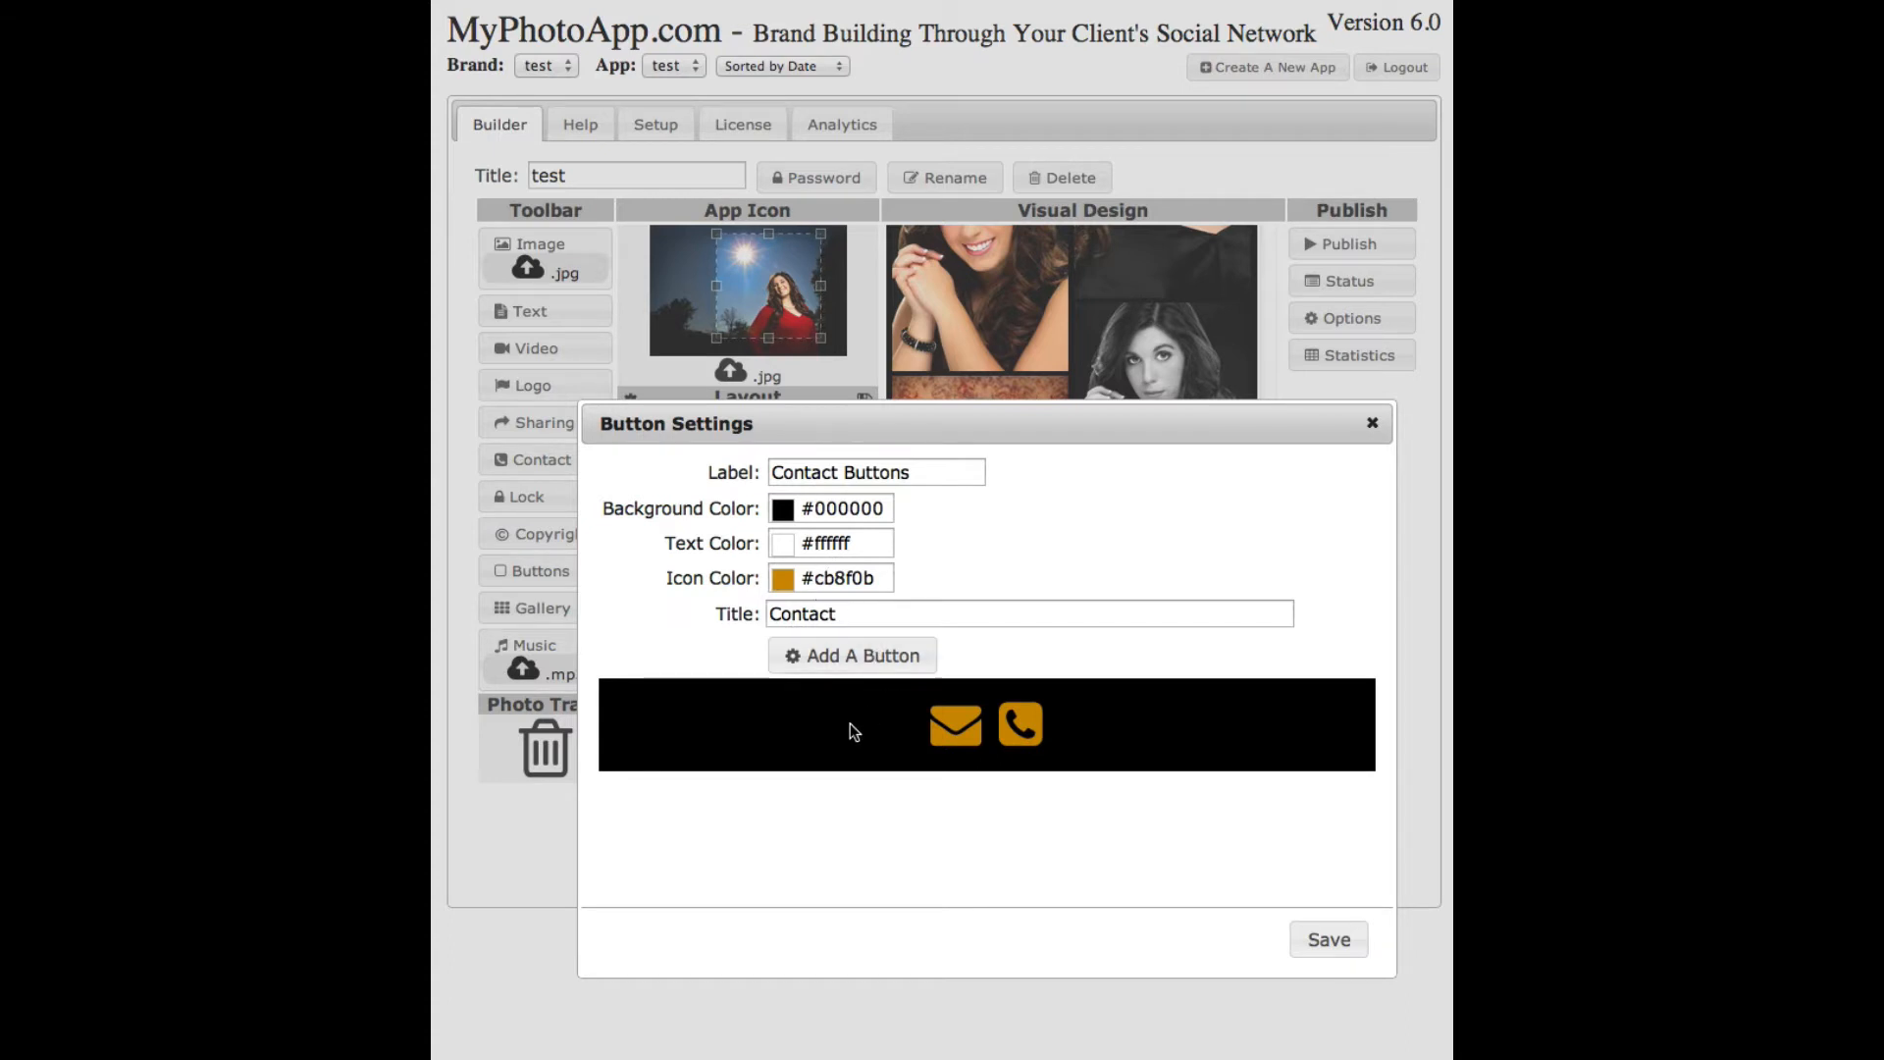
{"action": "left_click", "coordinate": [954, 724]}
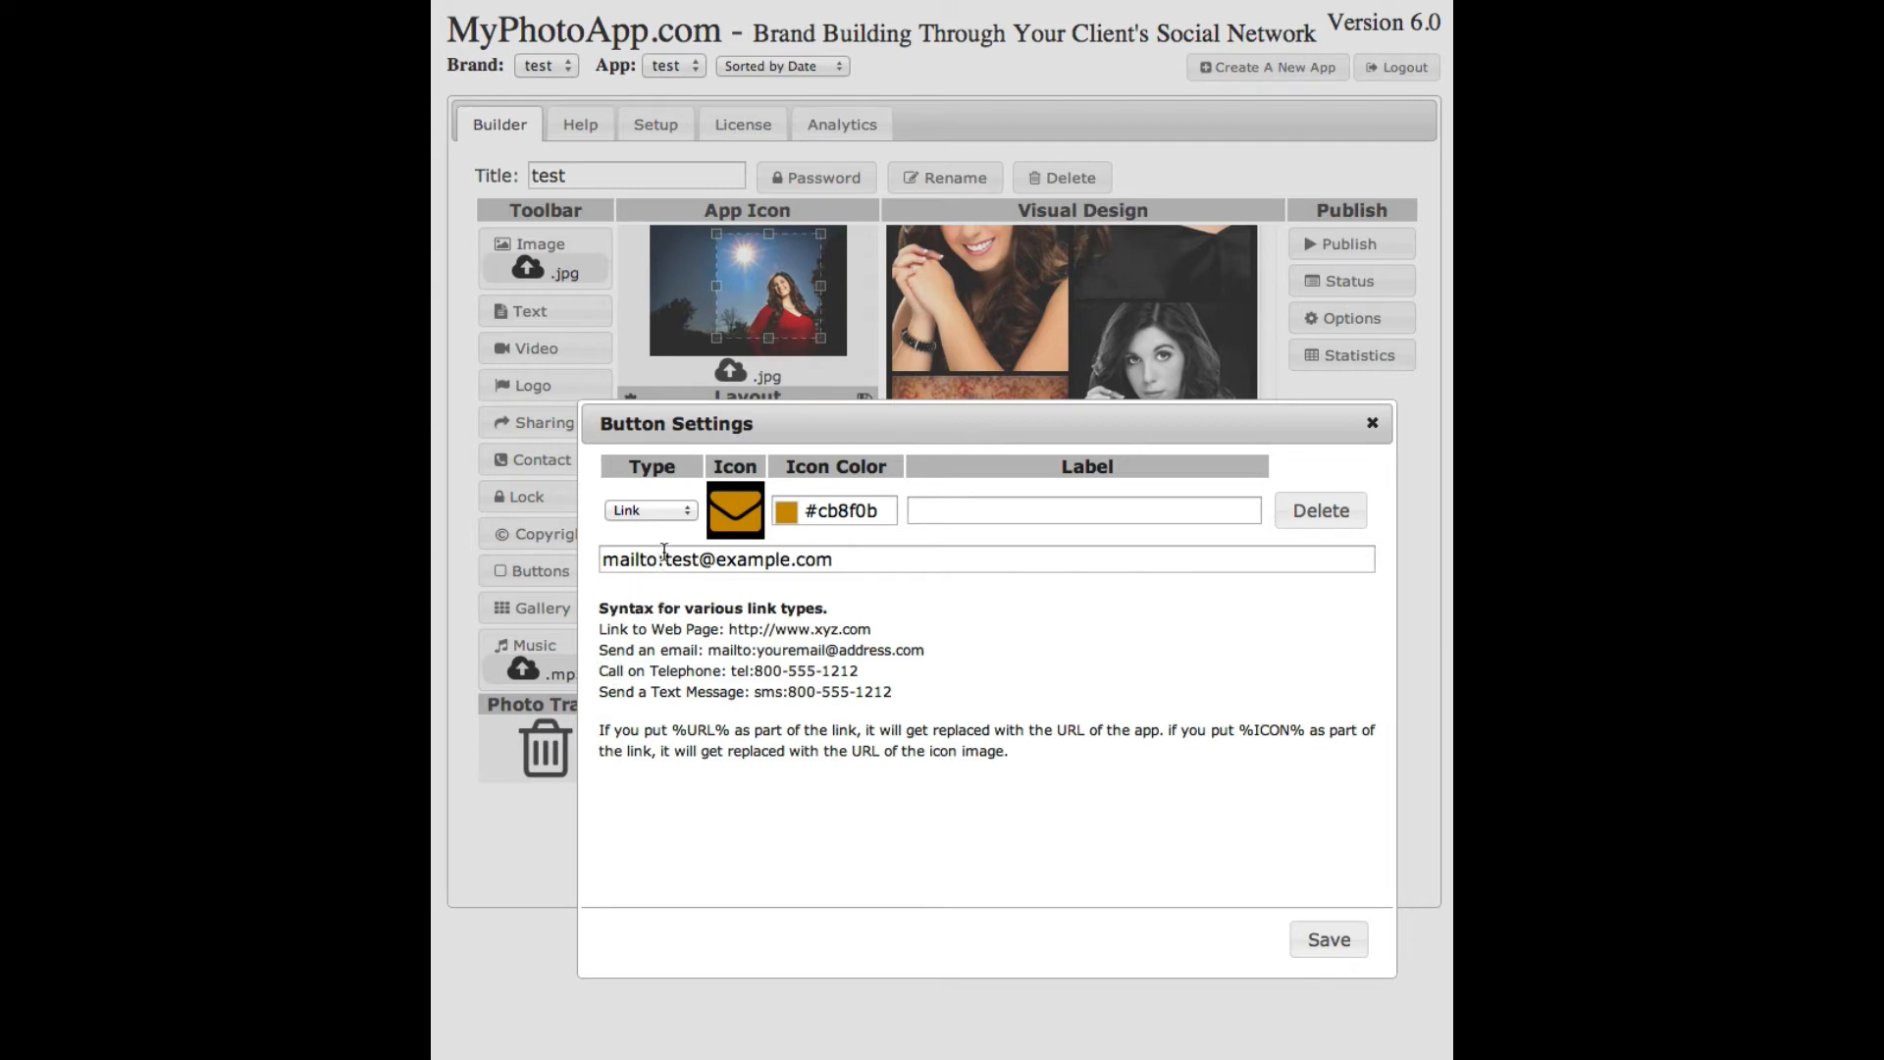
- Replace the placeholder mailto address with the studio's e-mail address and save
{"action": "left_click_drag", "start_coordinate": [839, 559], "coordinate": [663, 560]}
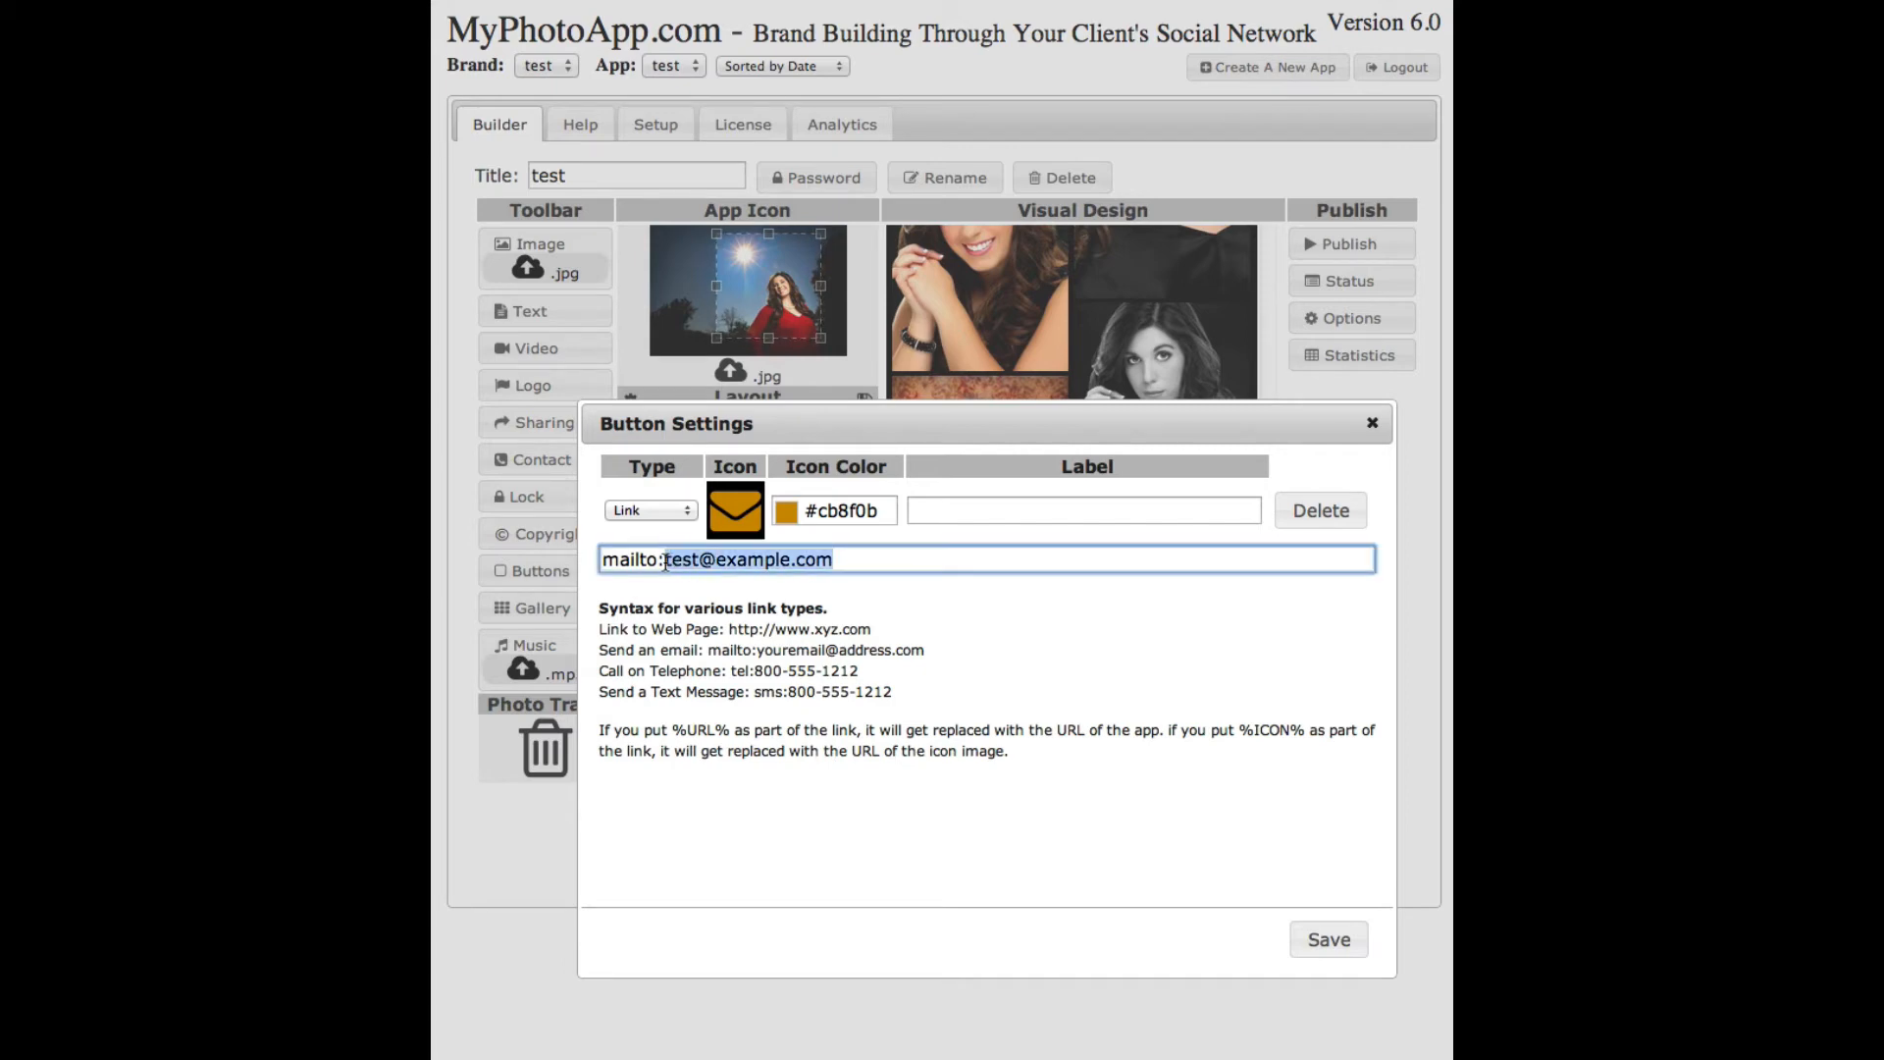
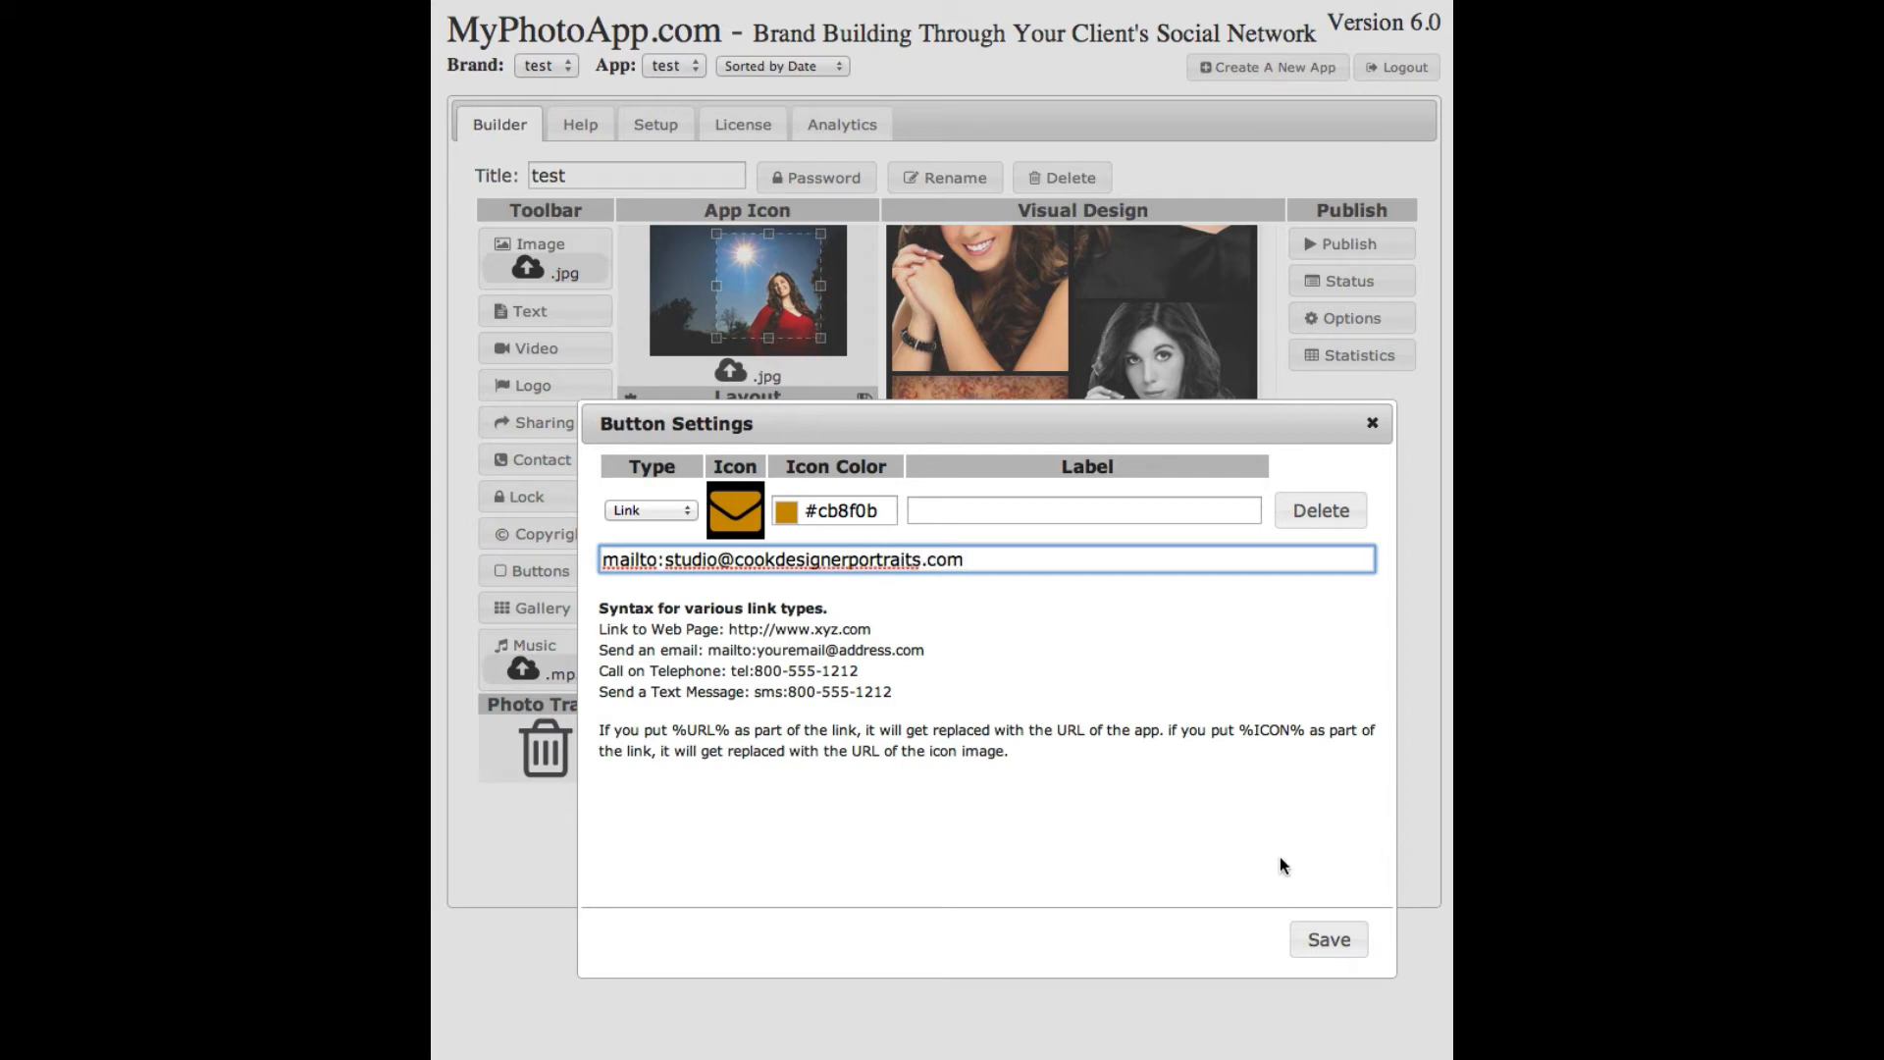
{"action": "left_click", "coordinate": [1318, 939]}
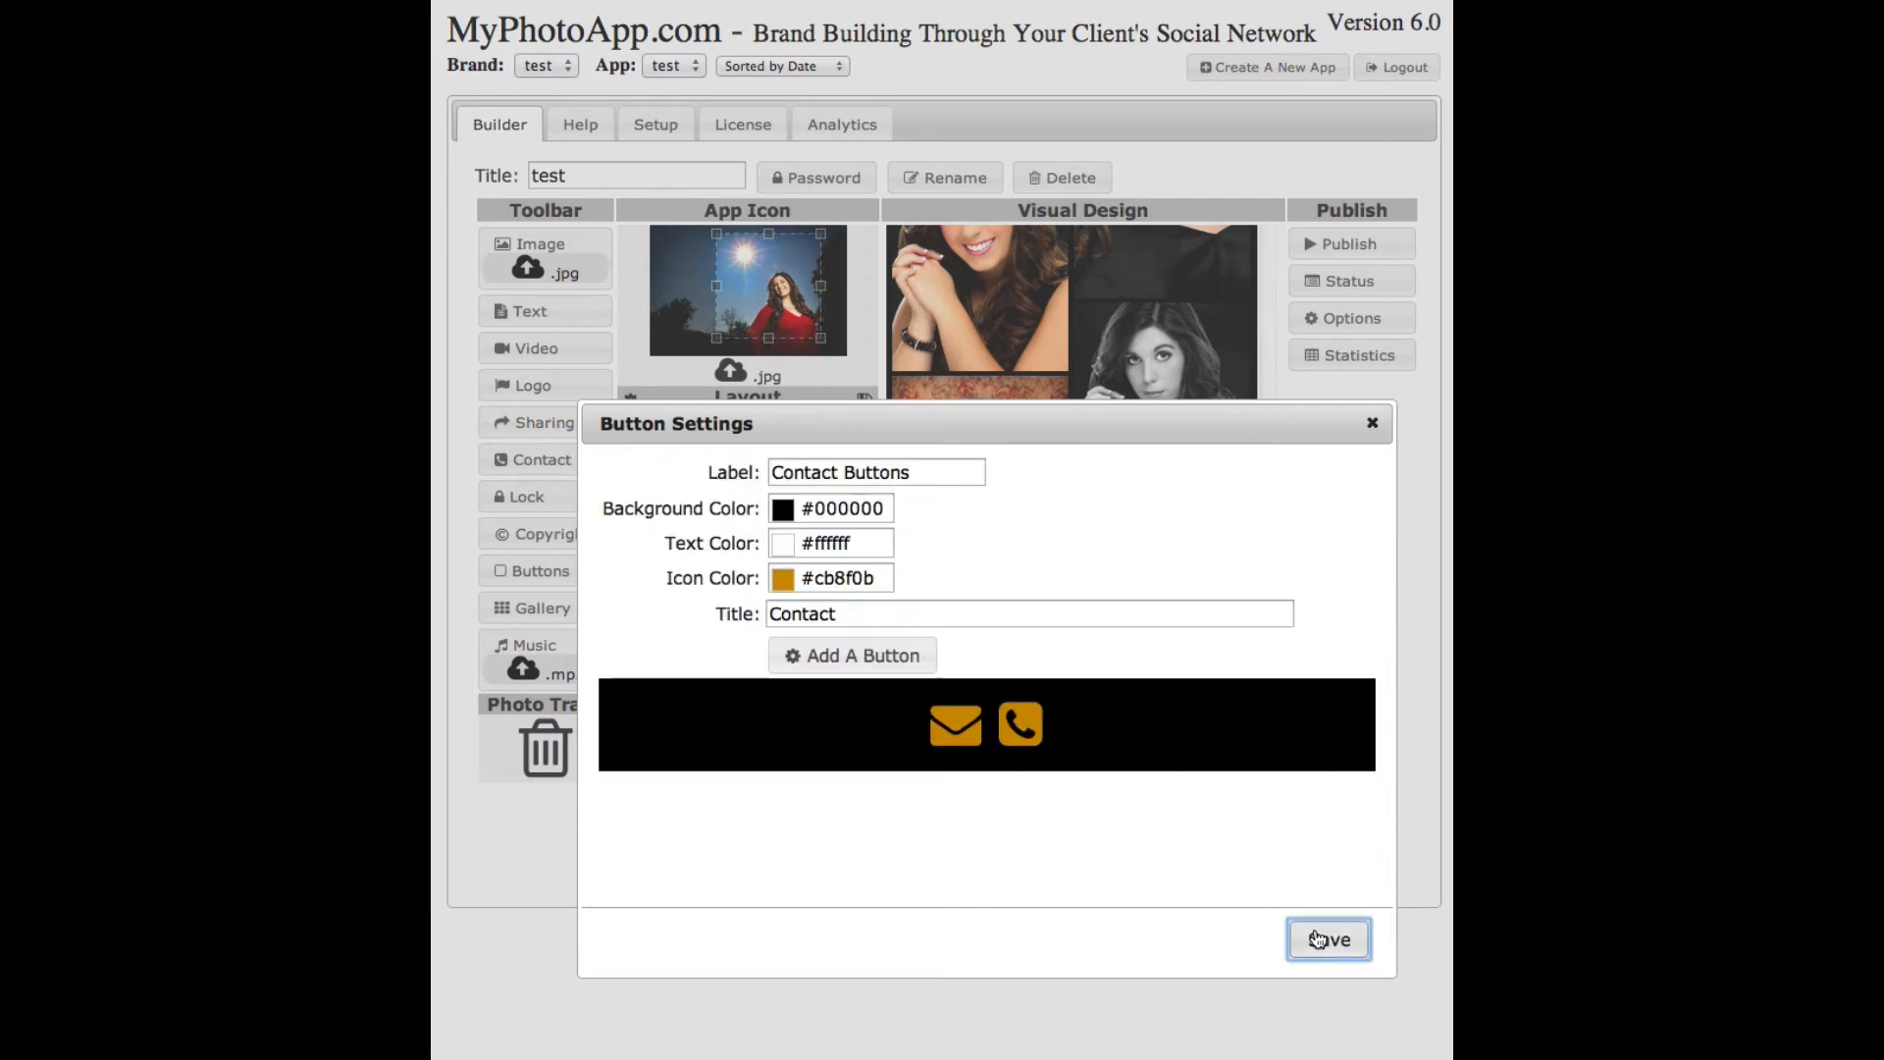
- Change the phone button's tel: link to the studio's phone number and save the contact buttons
{"action": "left_click", "coordinate": [1022, 743]}
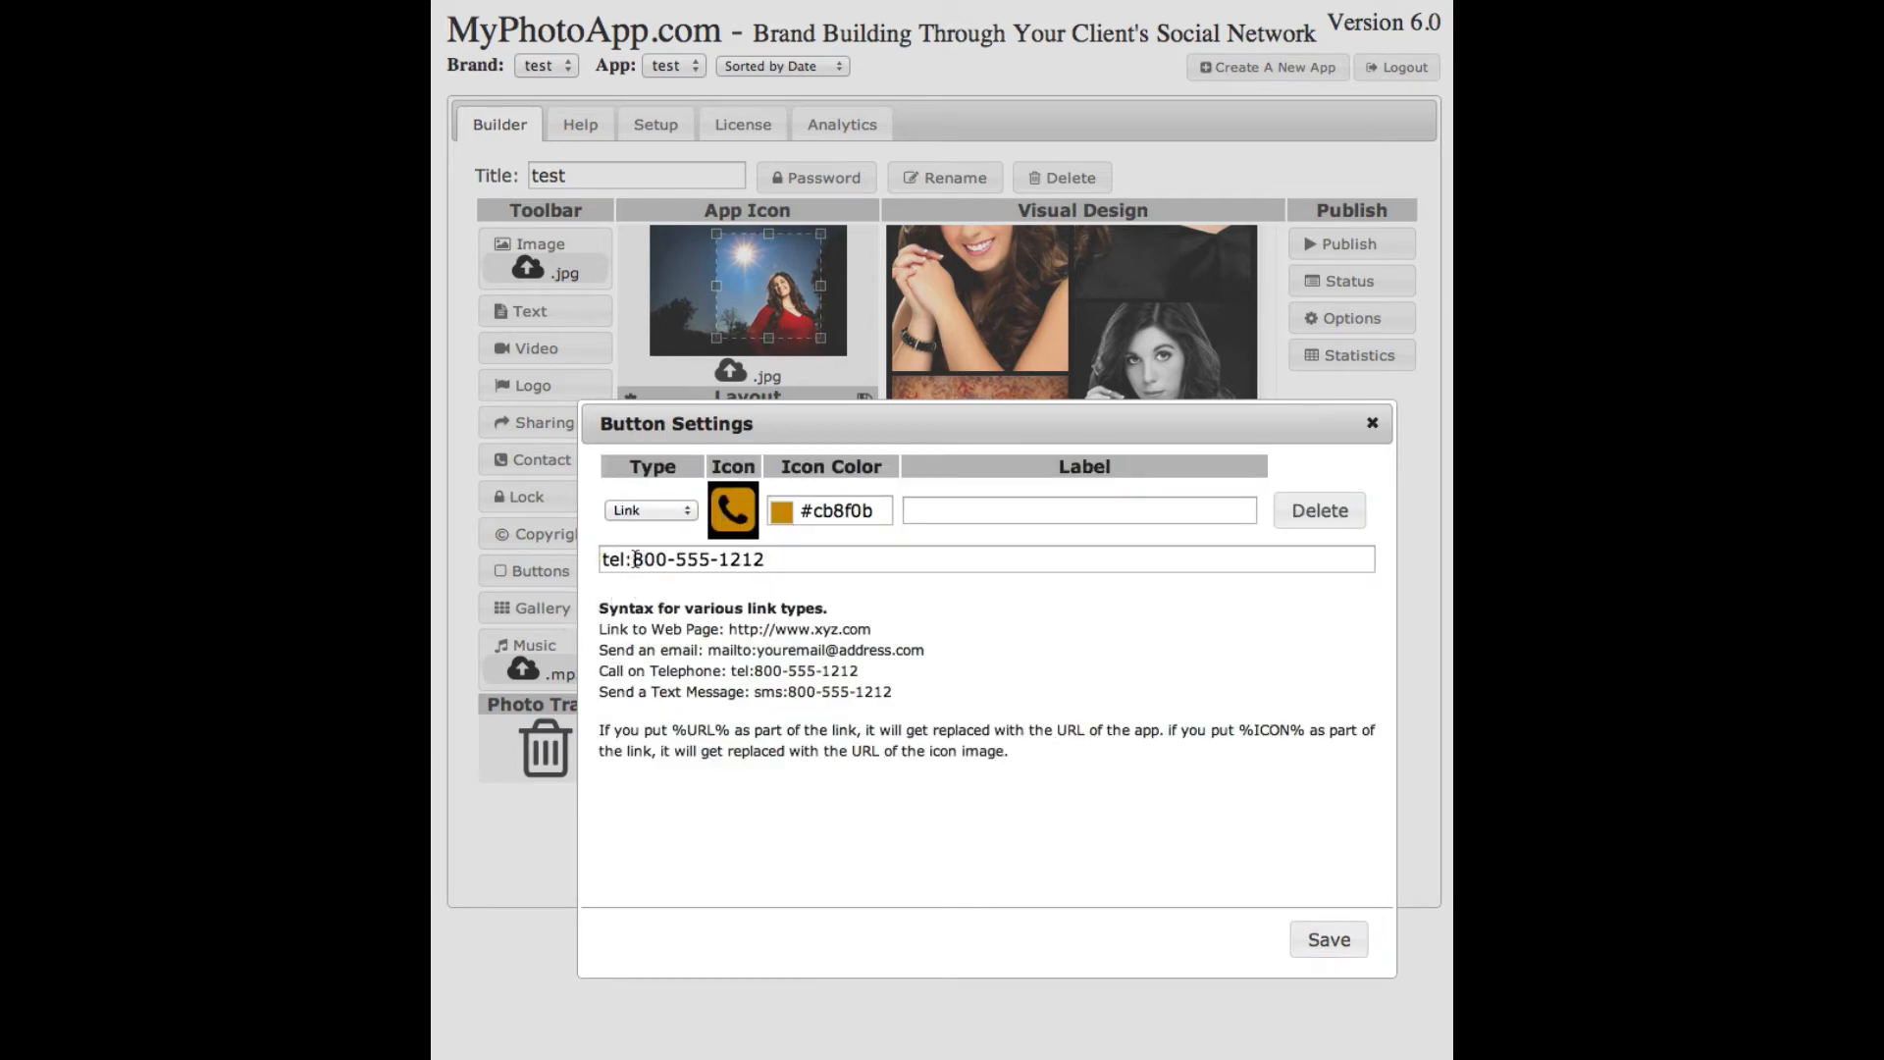
{"action": "left_click_drag", "start_coordinate": [633, 559], "coordinate": [793, 556]}
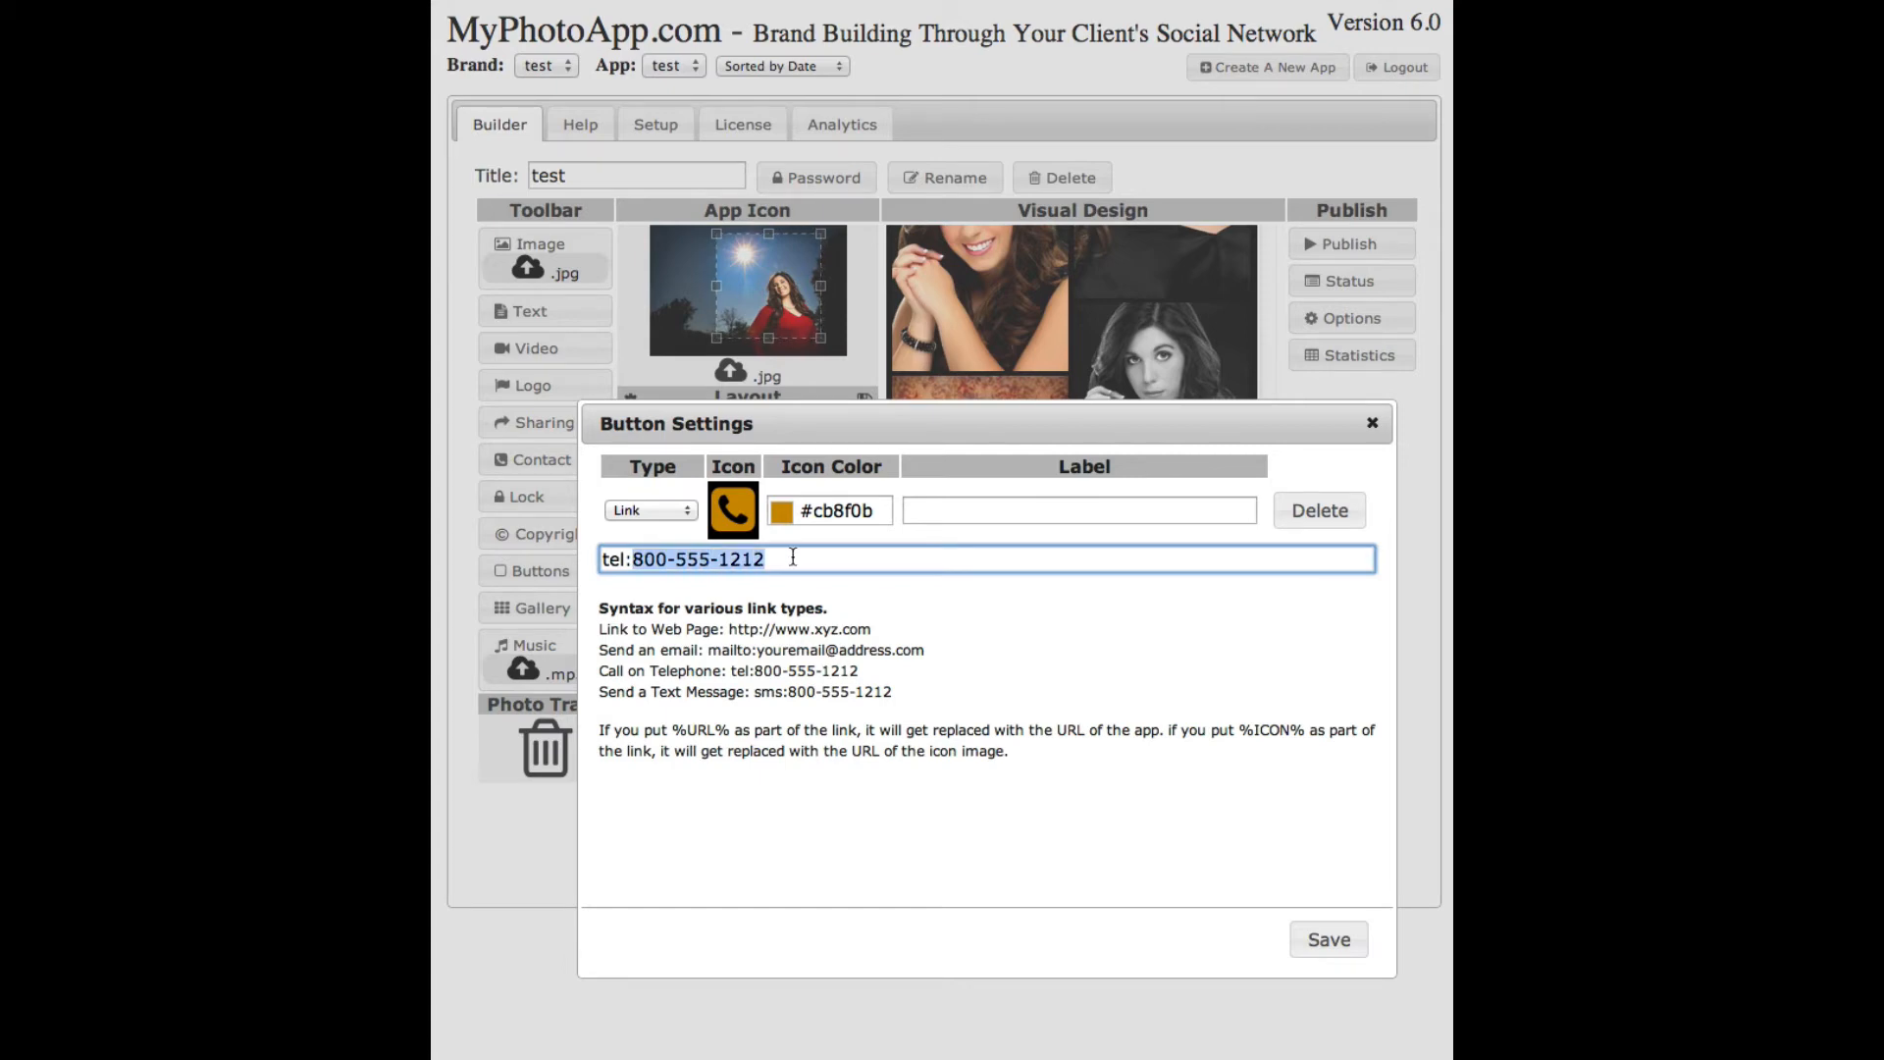
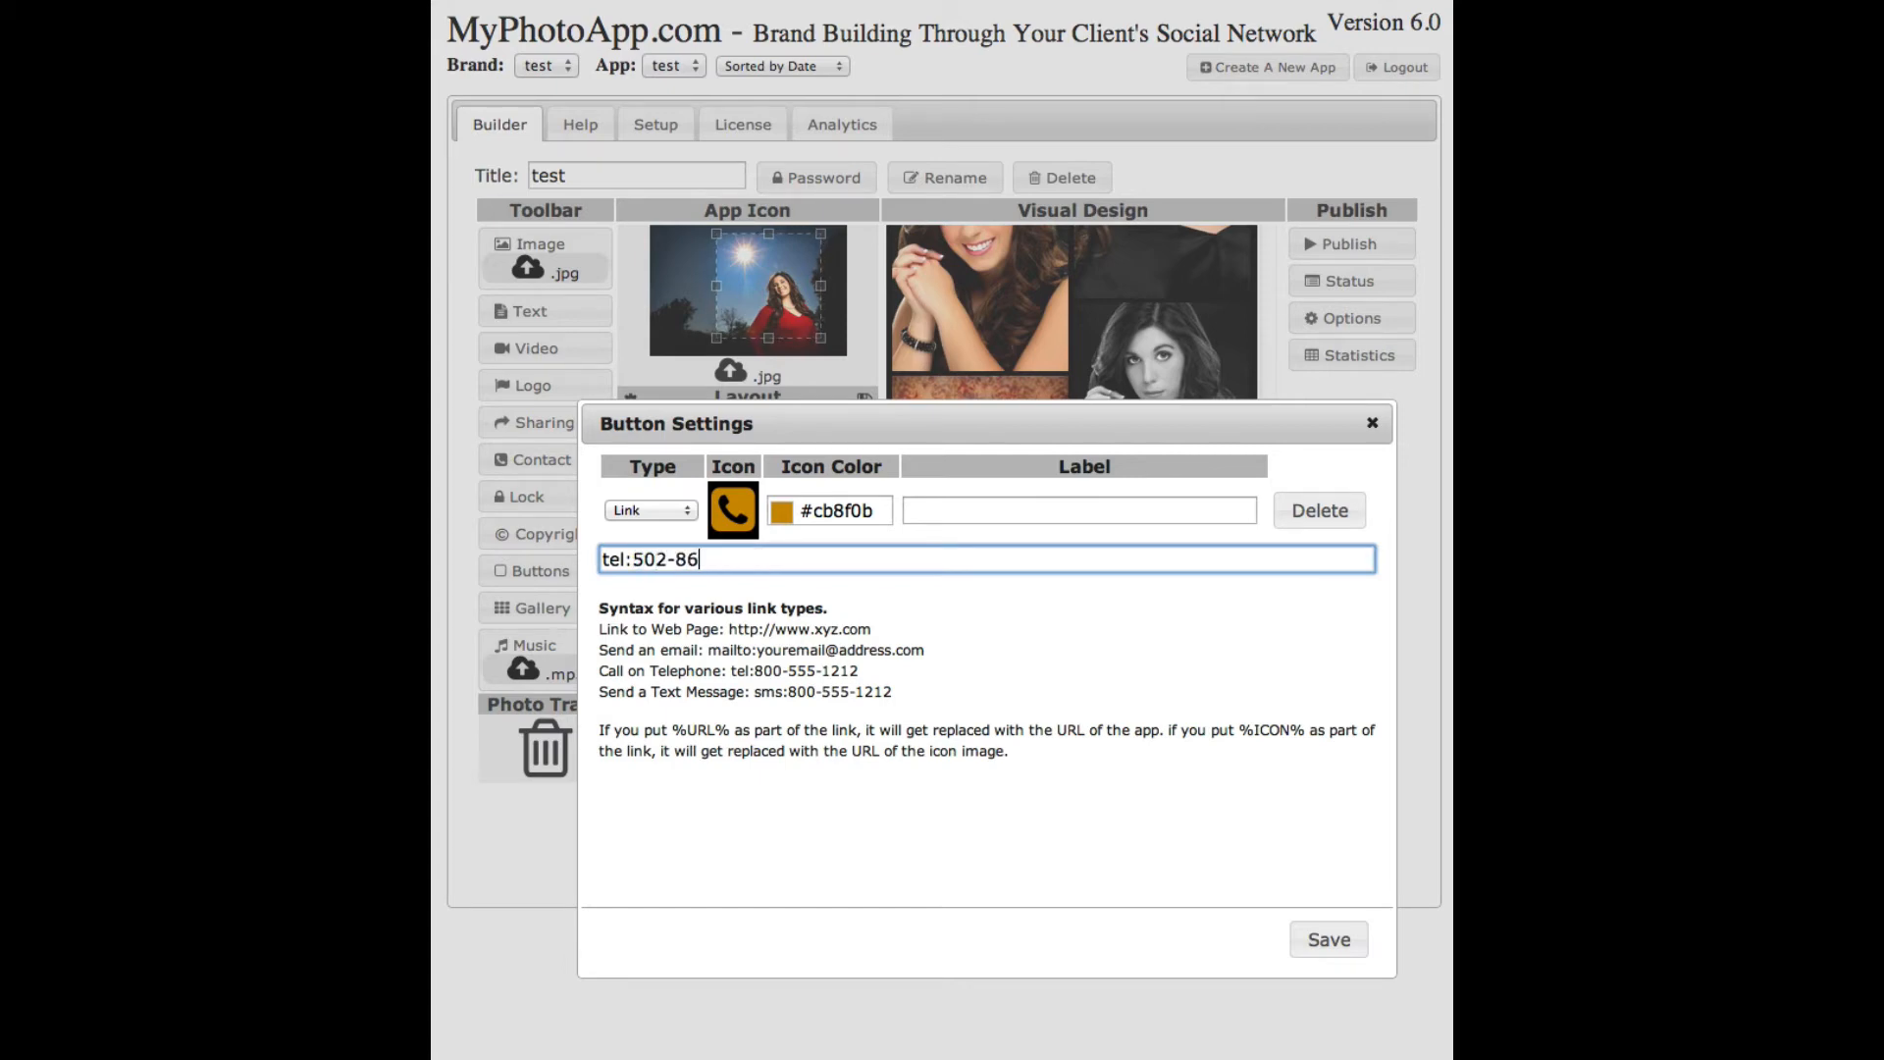
{"action": "left_click", "coordinate": [1319, 944]}
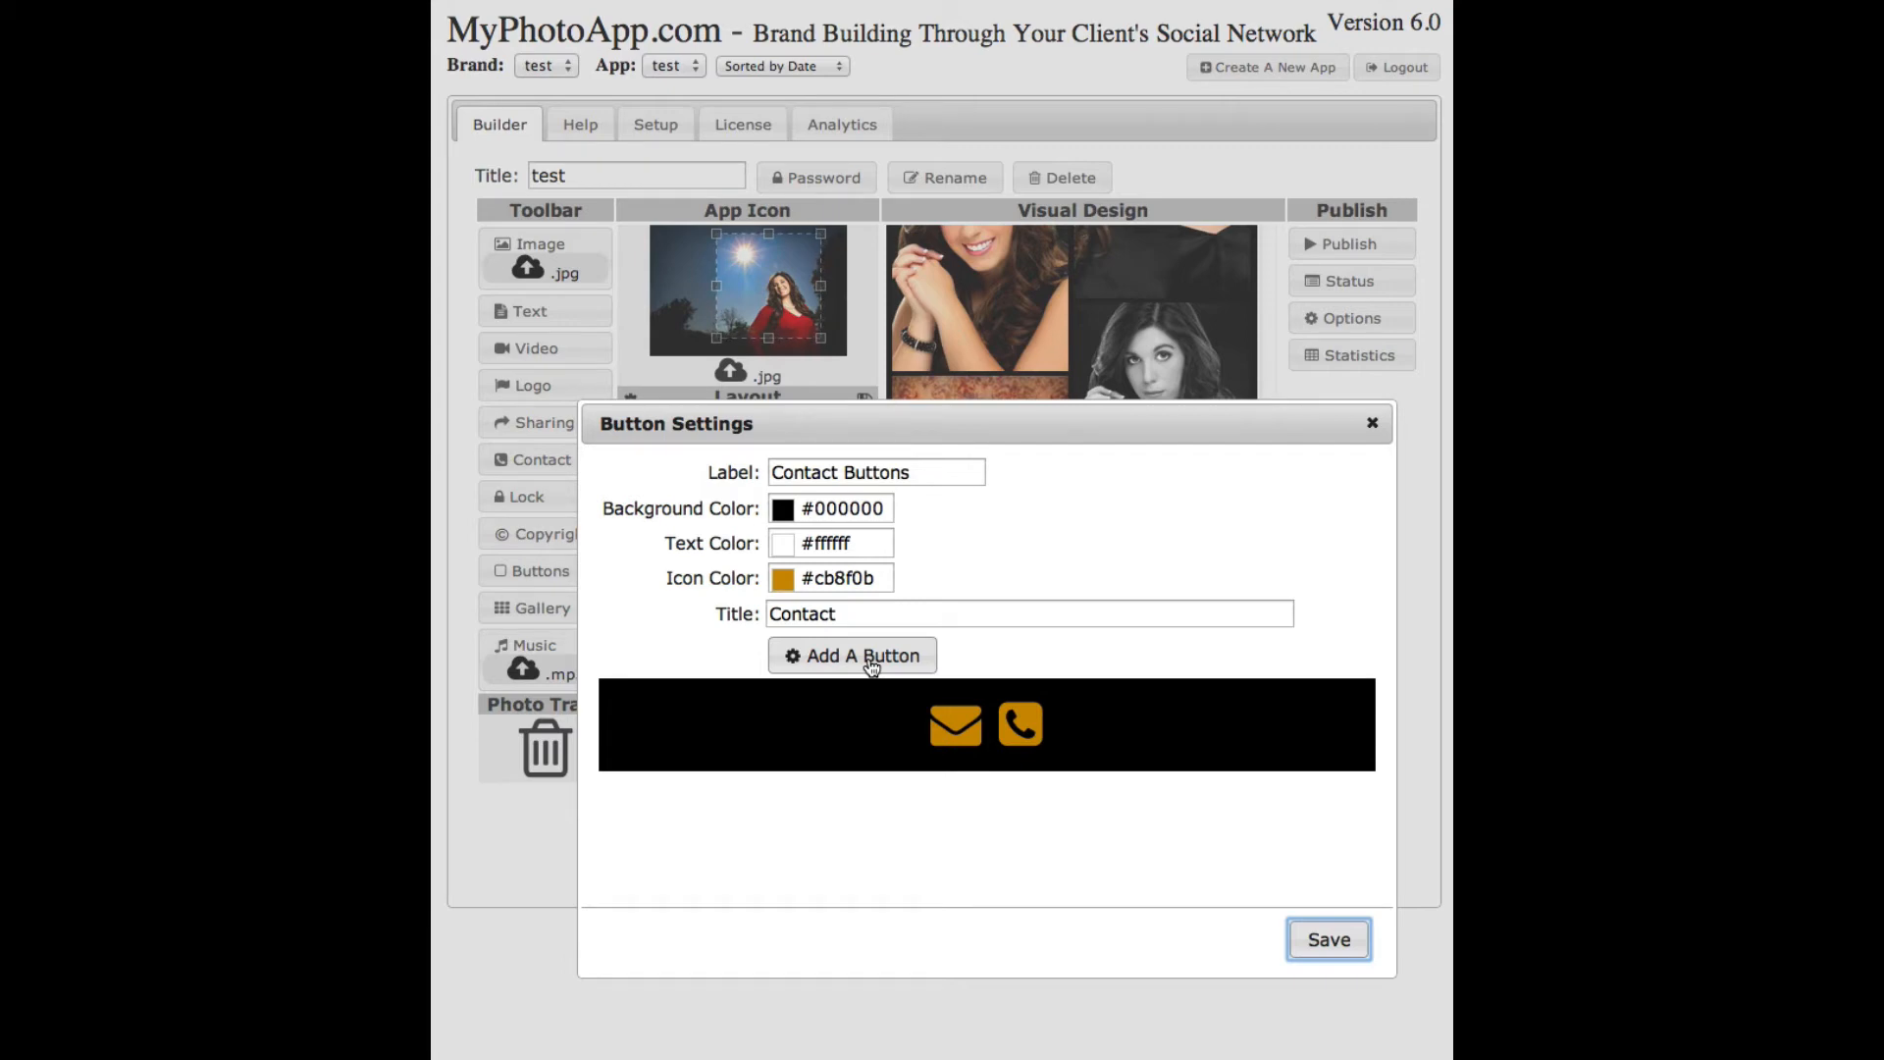
{"action": "left_click", "coordinate": [1327, 940]}
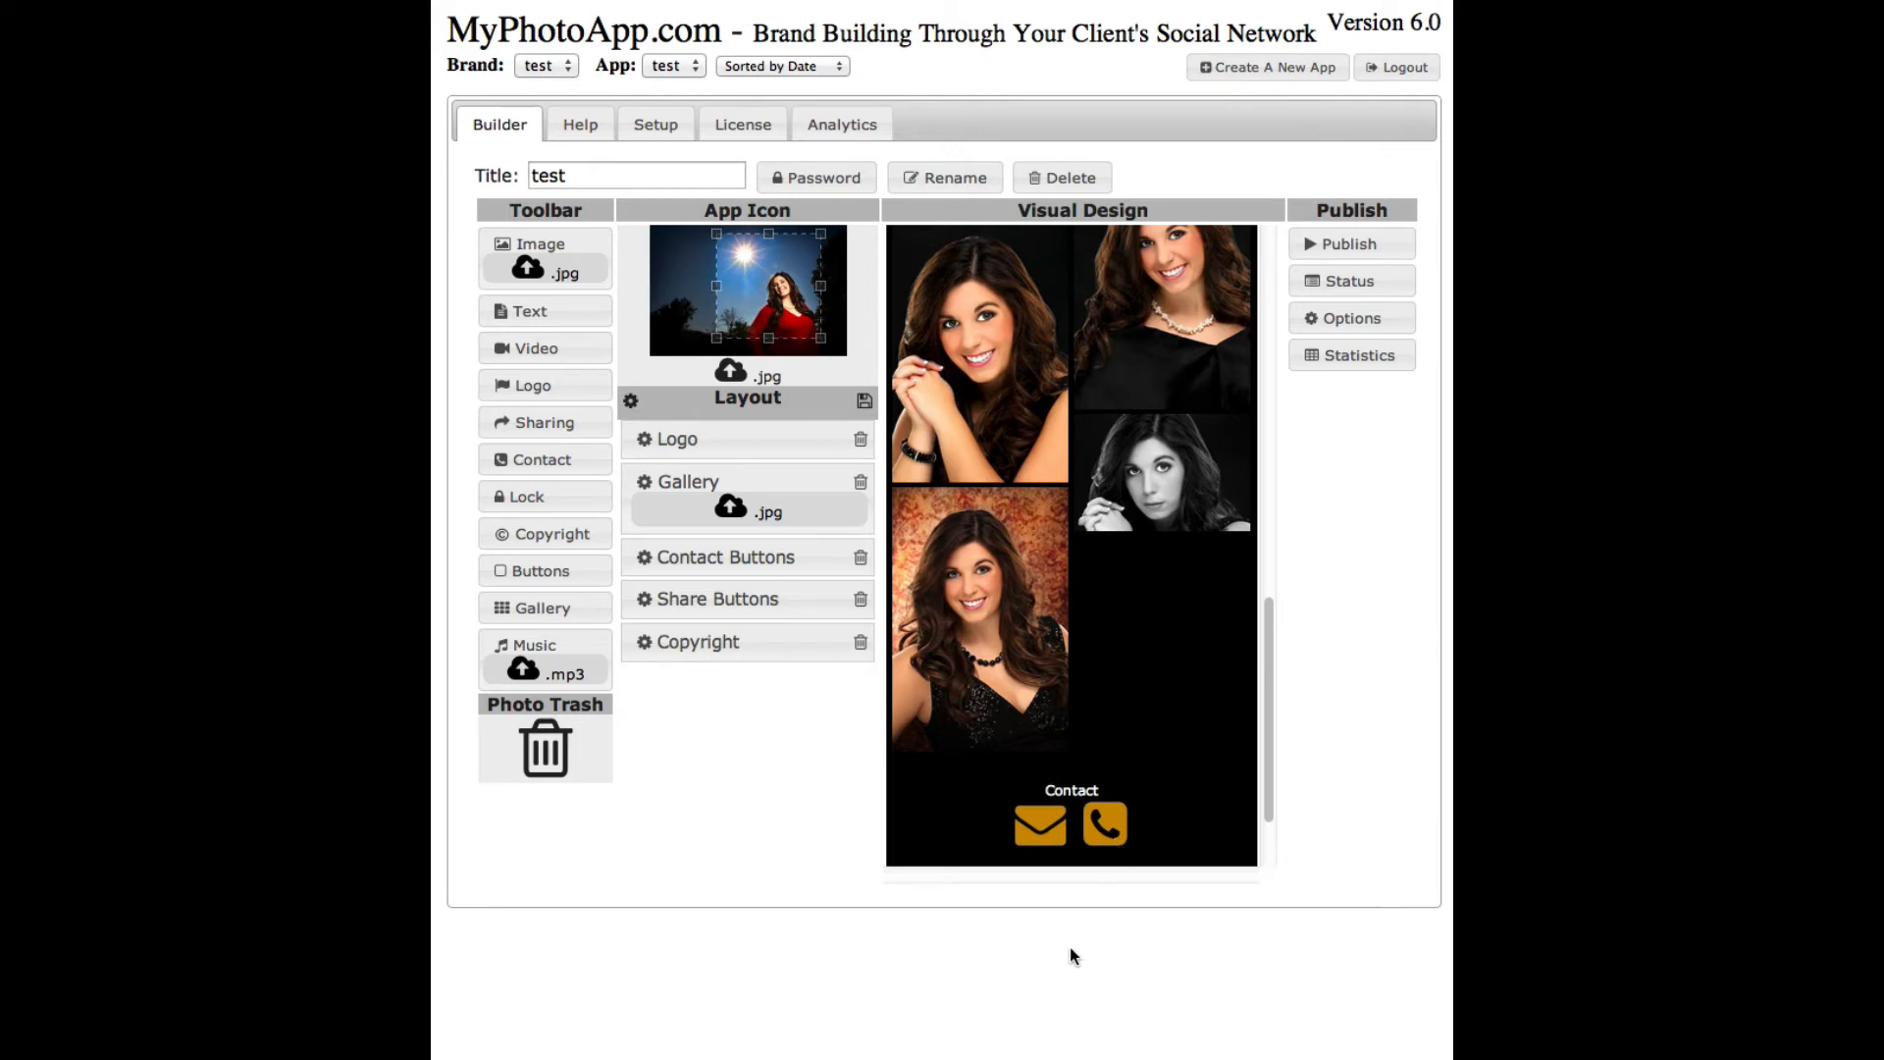
- Move Contact Buttons above the Gallery and open the Copyright element's Edit Text dialog
{"action": "left_click_drag", "start_coordinate": [1268, 687], "coordinate": [1289, 781]}
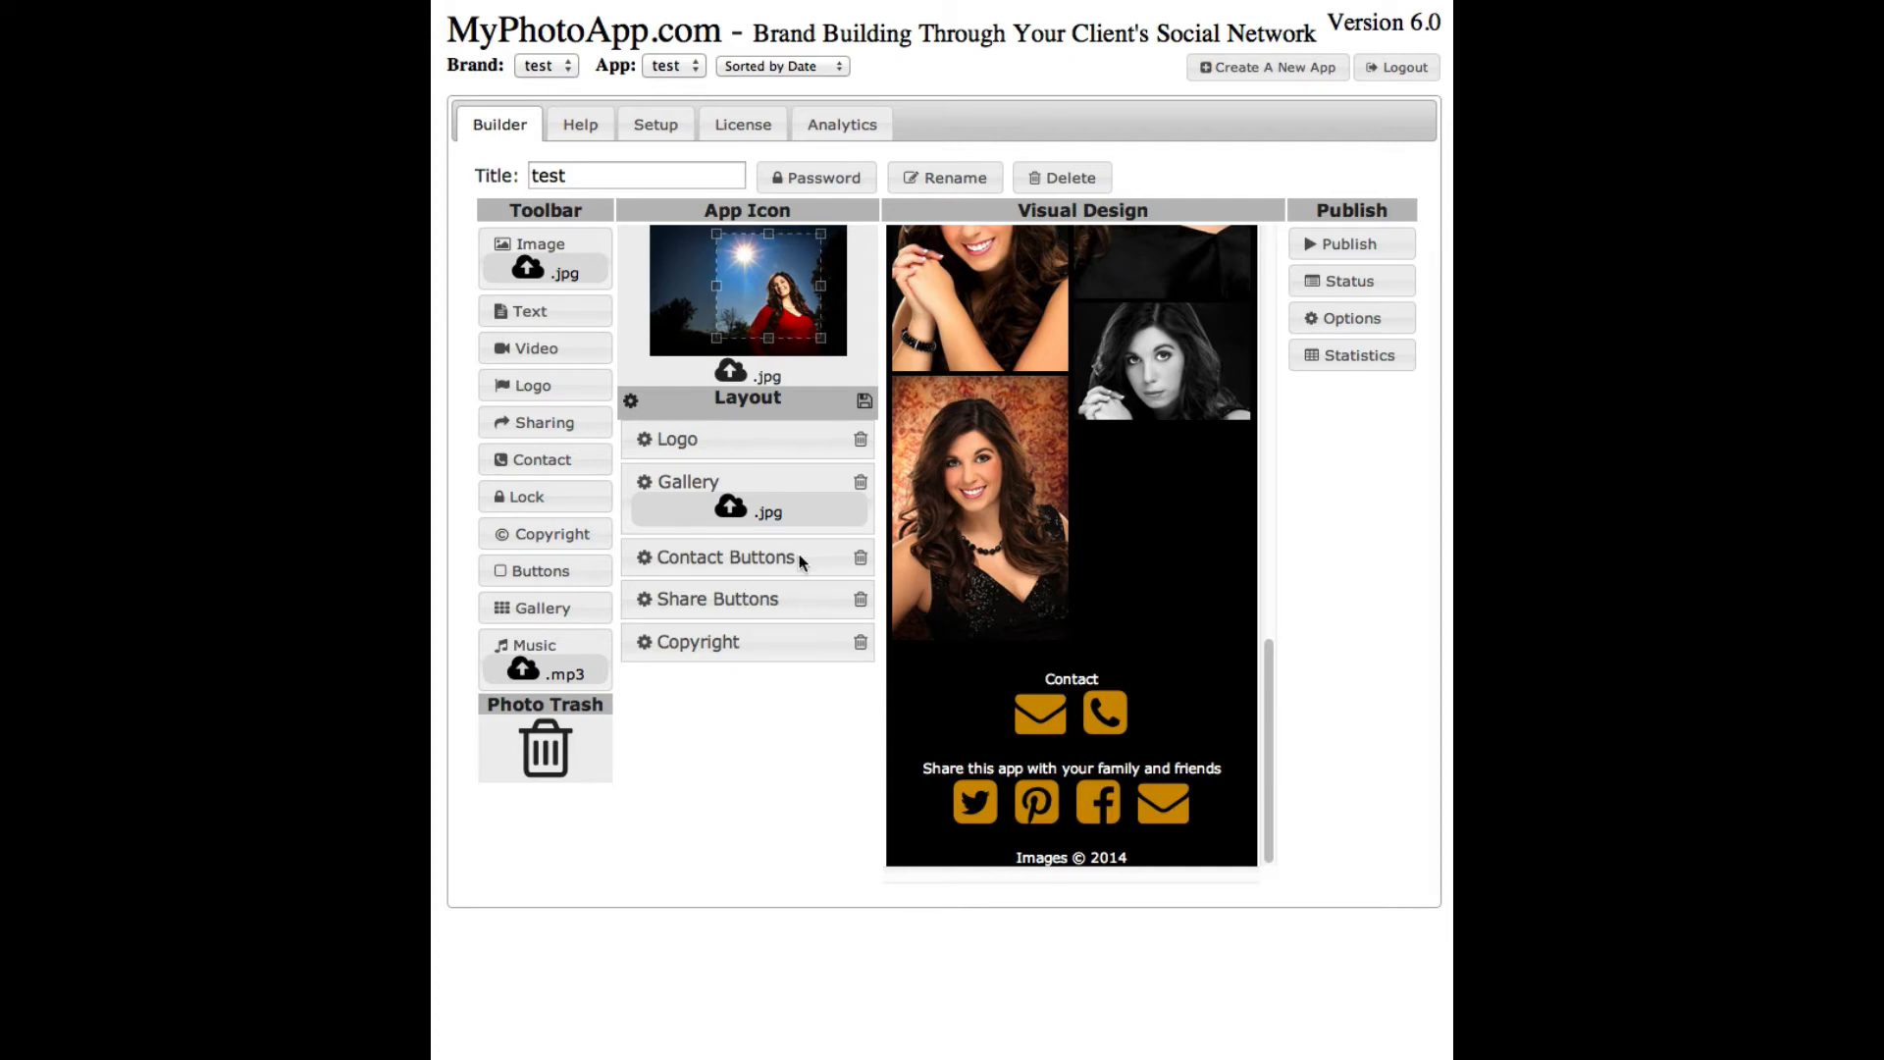
{"action": "left_click_drag", "start_coordinate": [801, 558], "coordinate": [795, 476]}
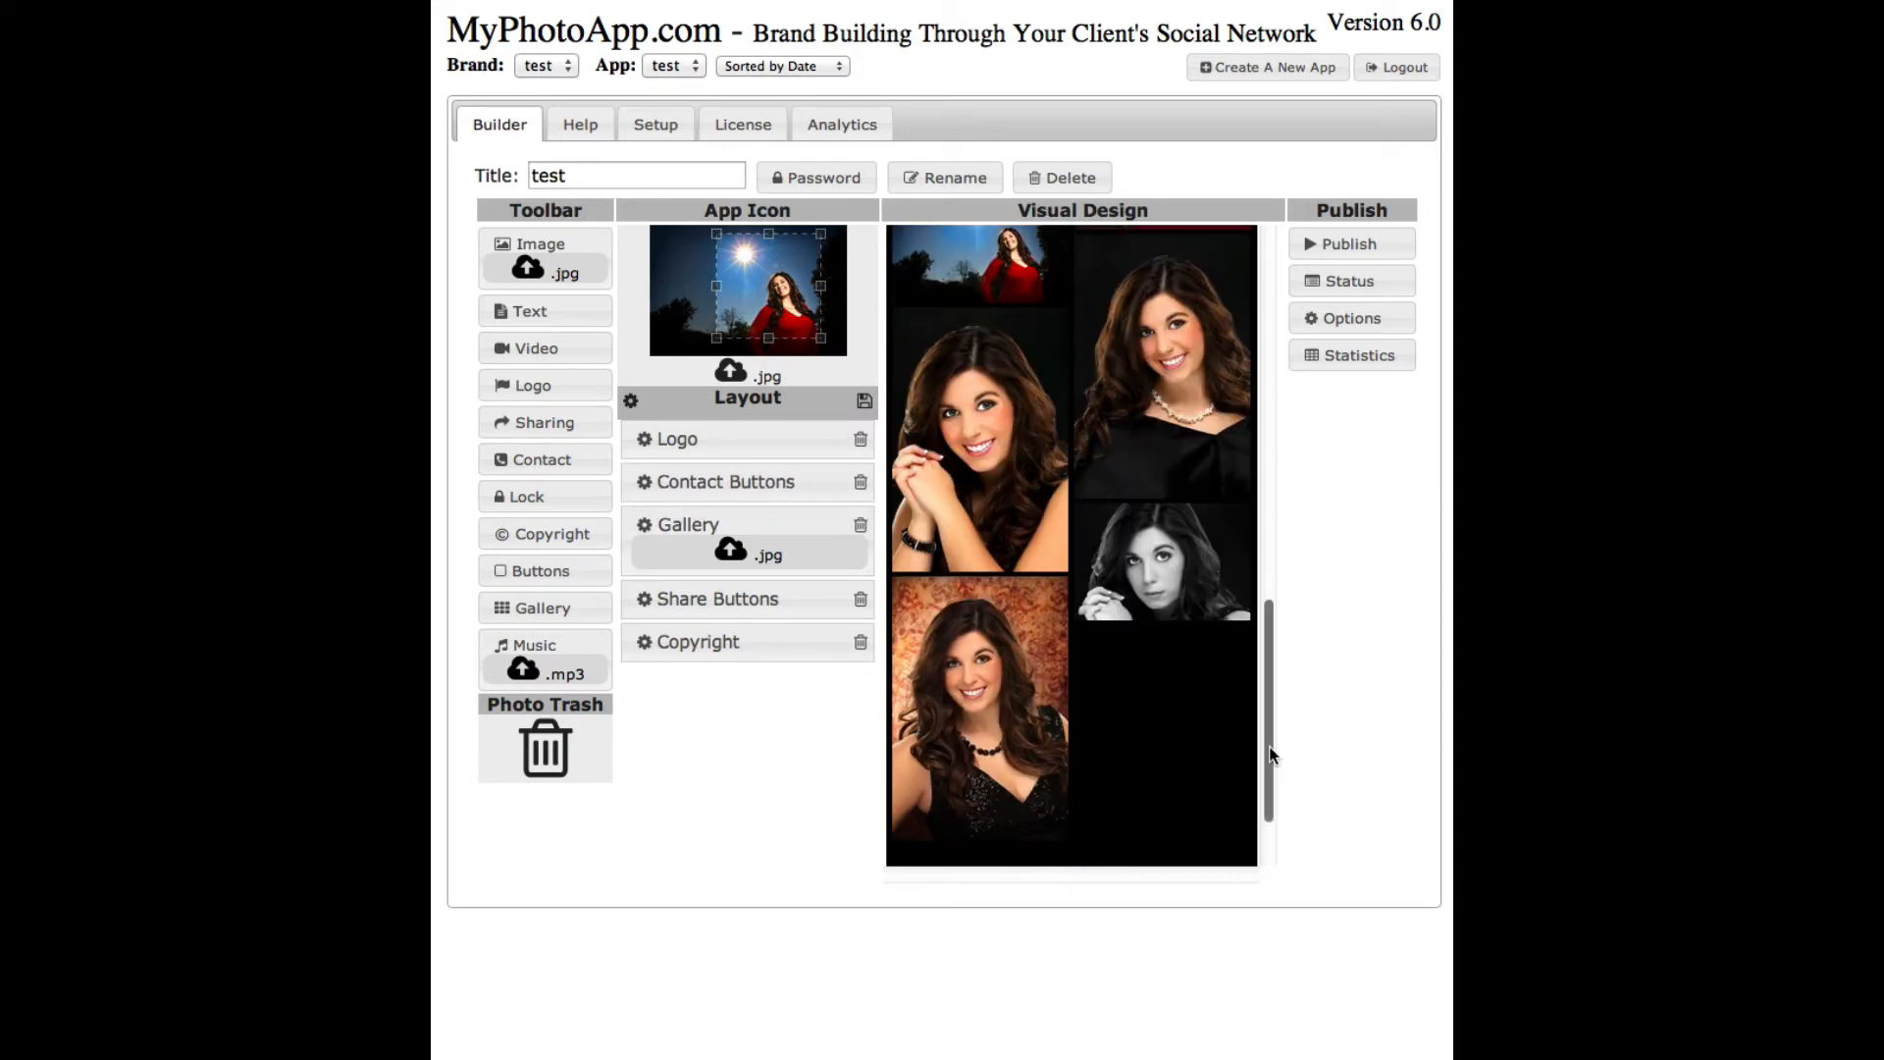
{"action": "left_click_drag", "start_coordinate": [1275, 748], "coordinate": [1299, 398]}
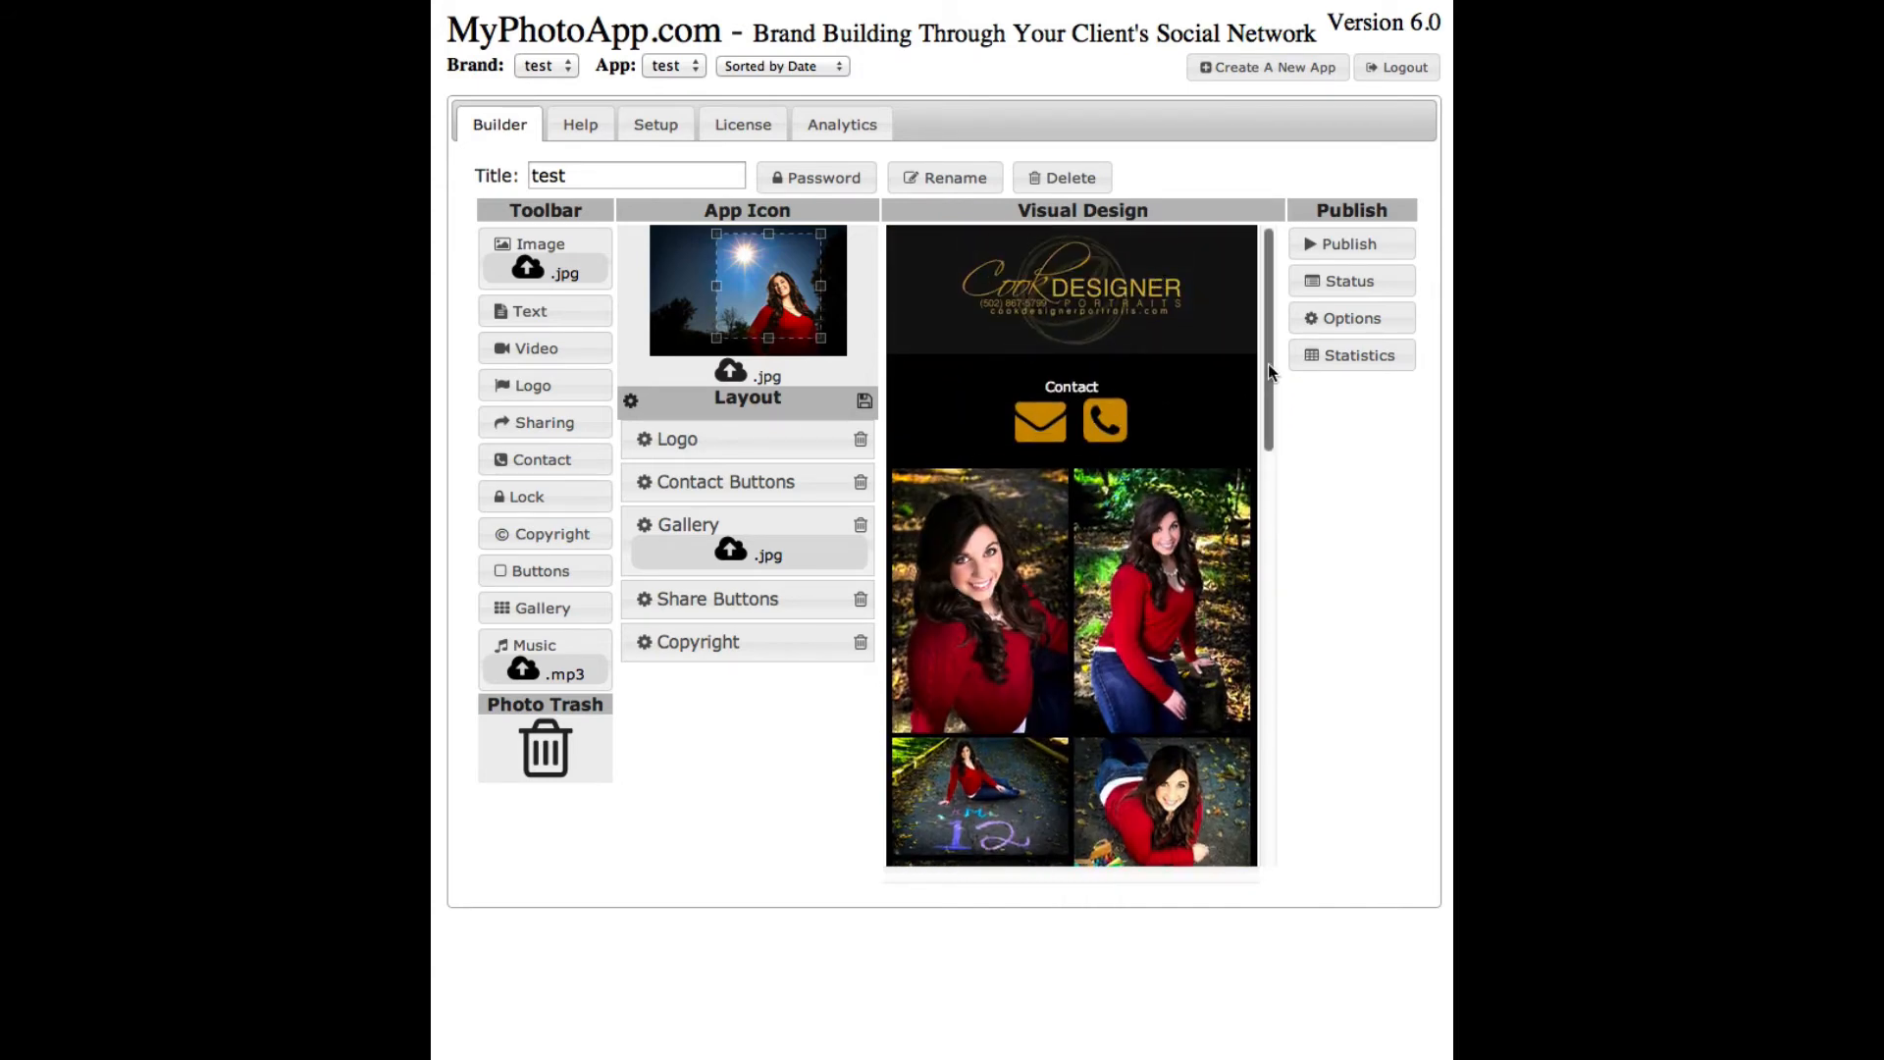
{"action": "left_click_drag", "start_coordinate": [1268, 363], "coordinate": [1268, 770]}
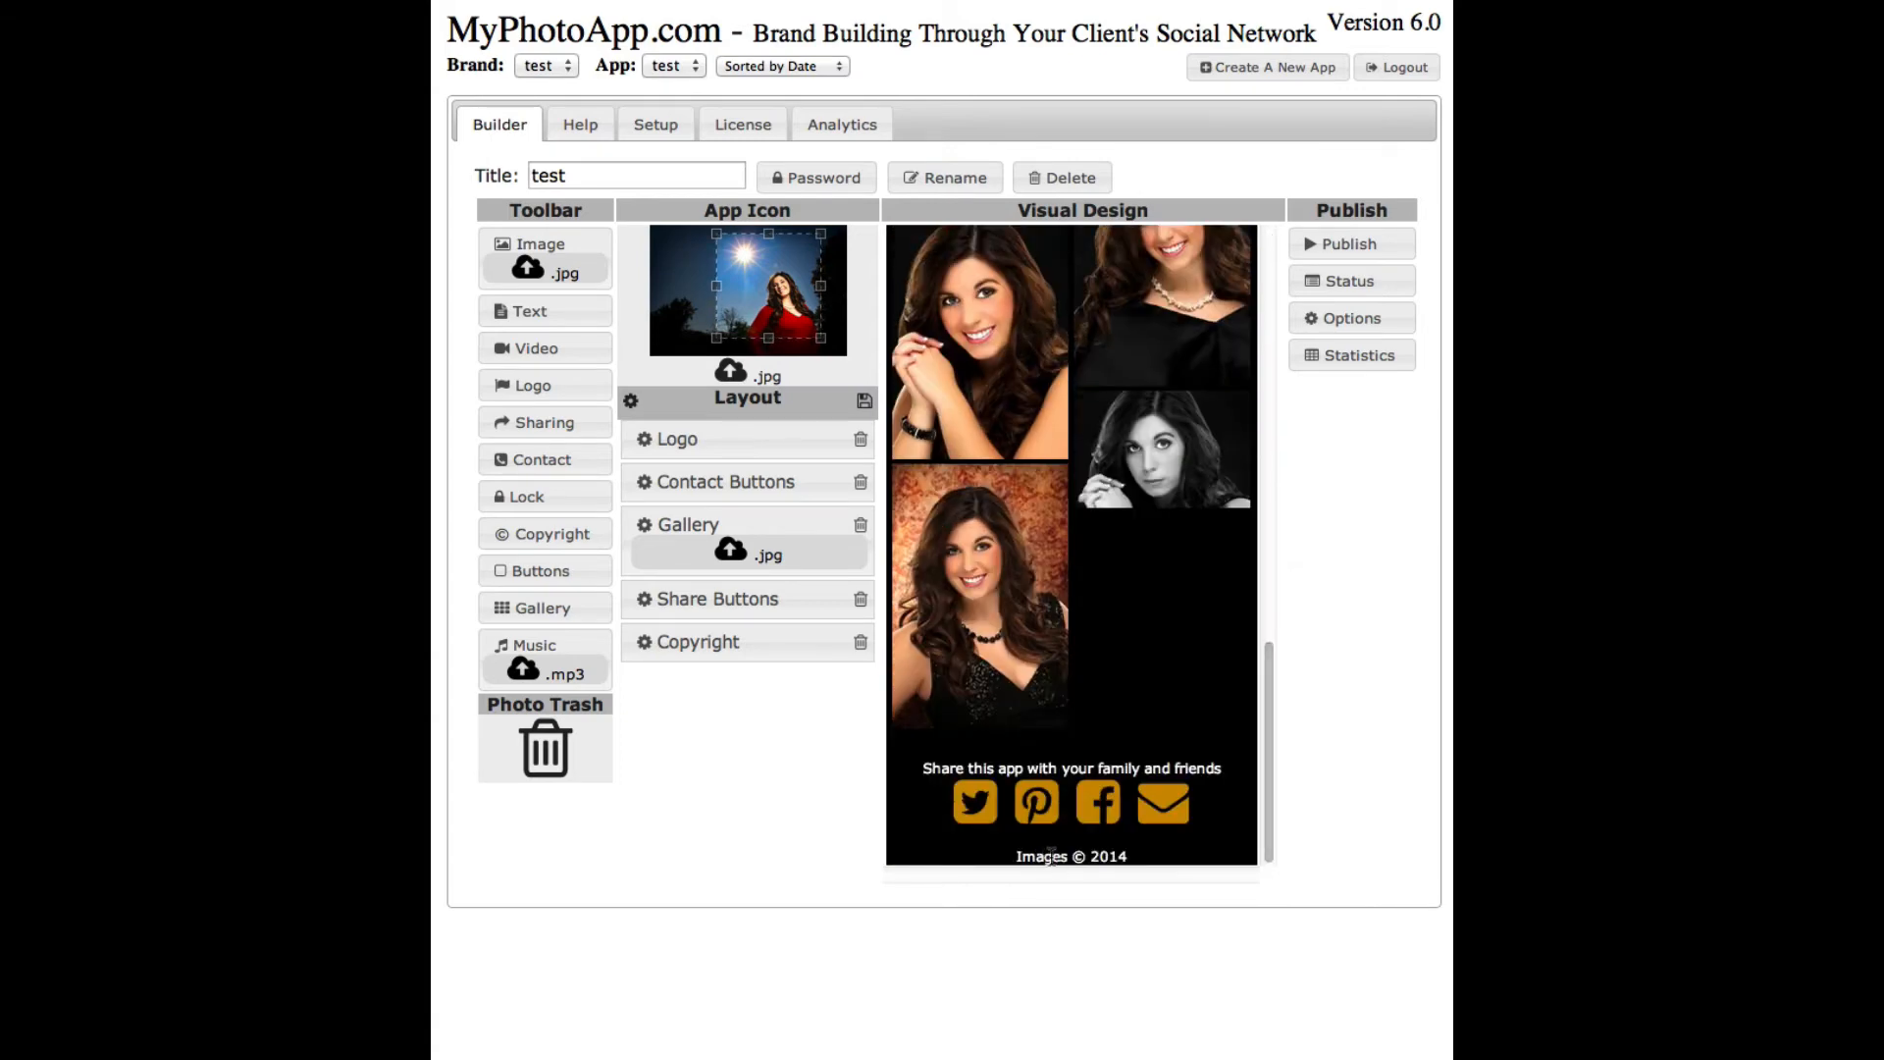
{"action": "left_click", "coordinate": [1140, 858]}
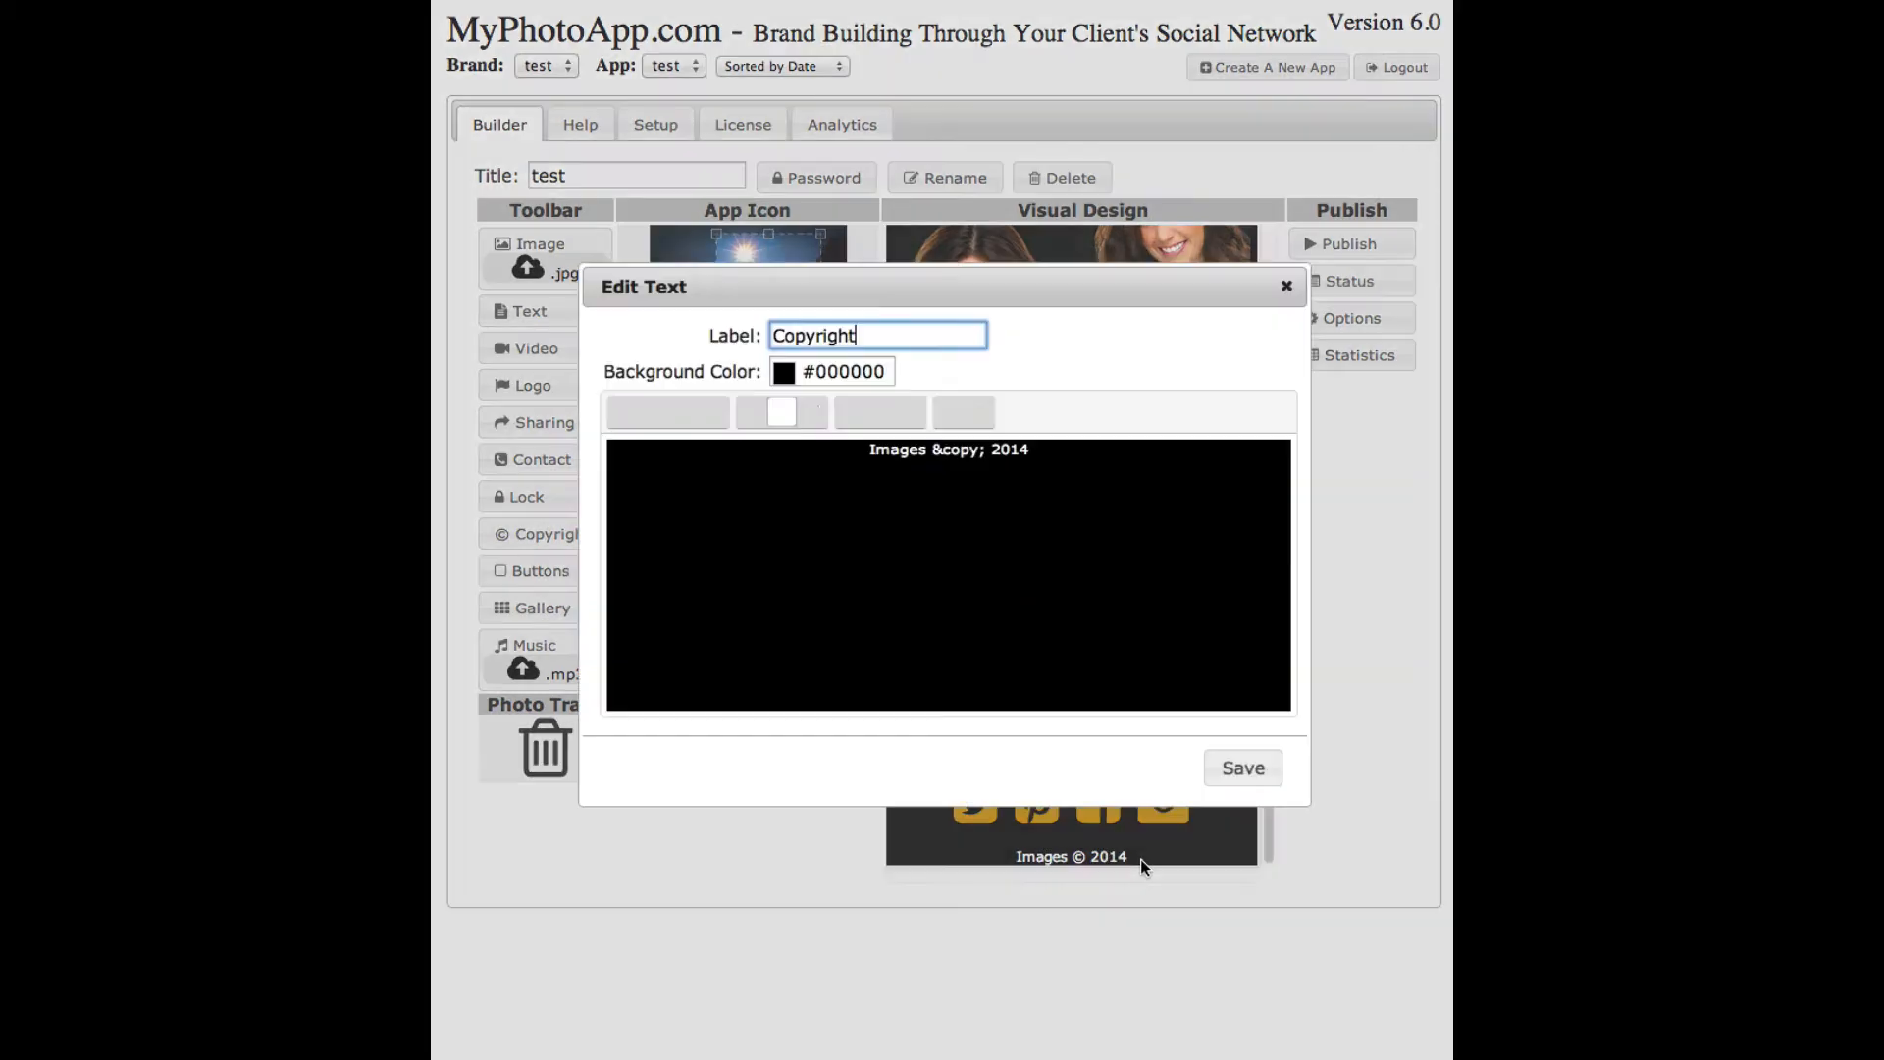
- Append 'Cook Designer Portraits' after 2014 in the copyright text and save it
{"action": "left_click", "coordinate": [1036, 451]}
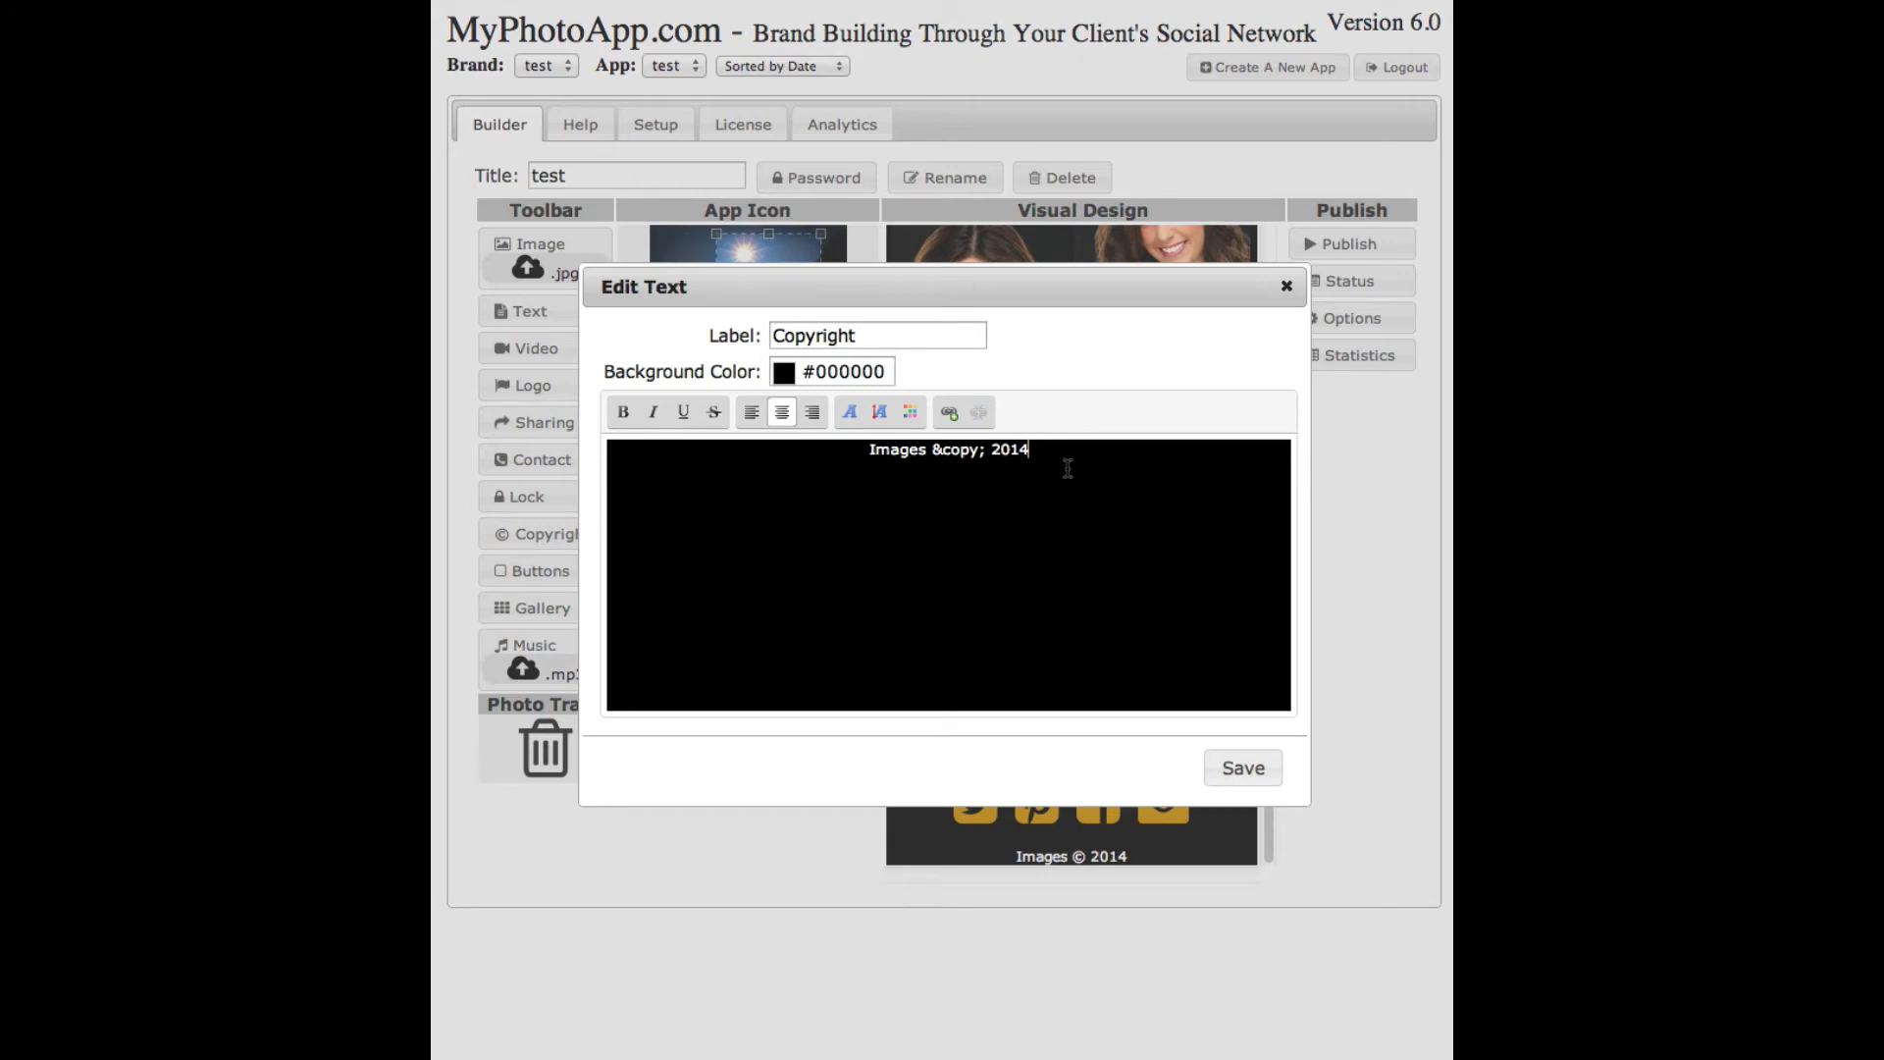
{"action": "type", "text": "Cook "}
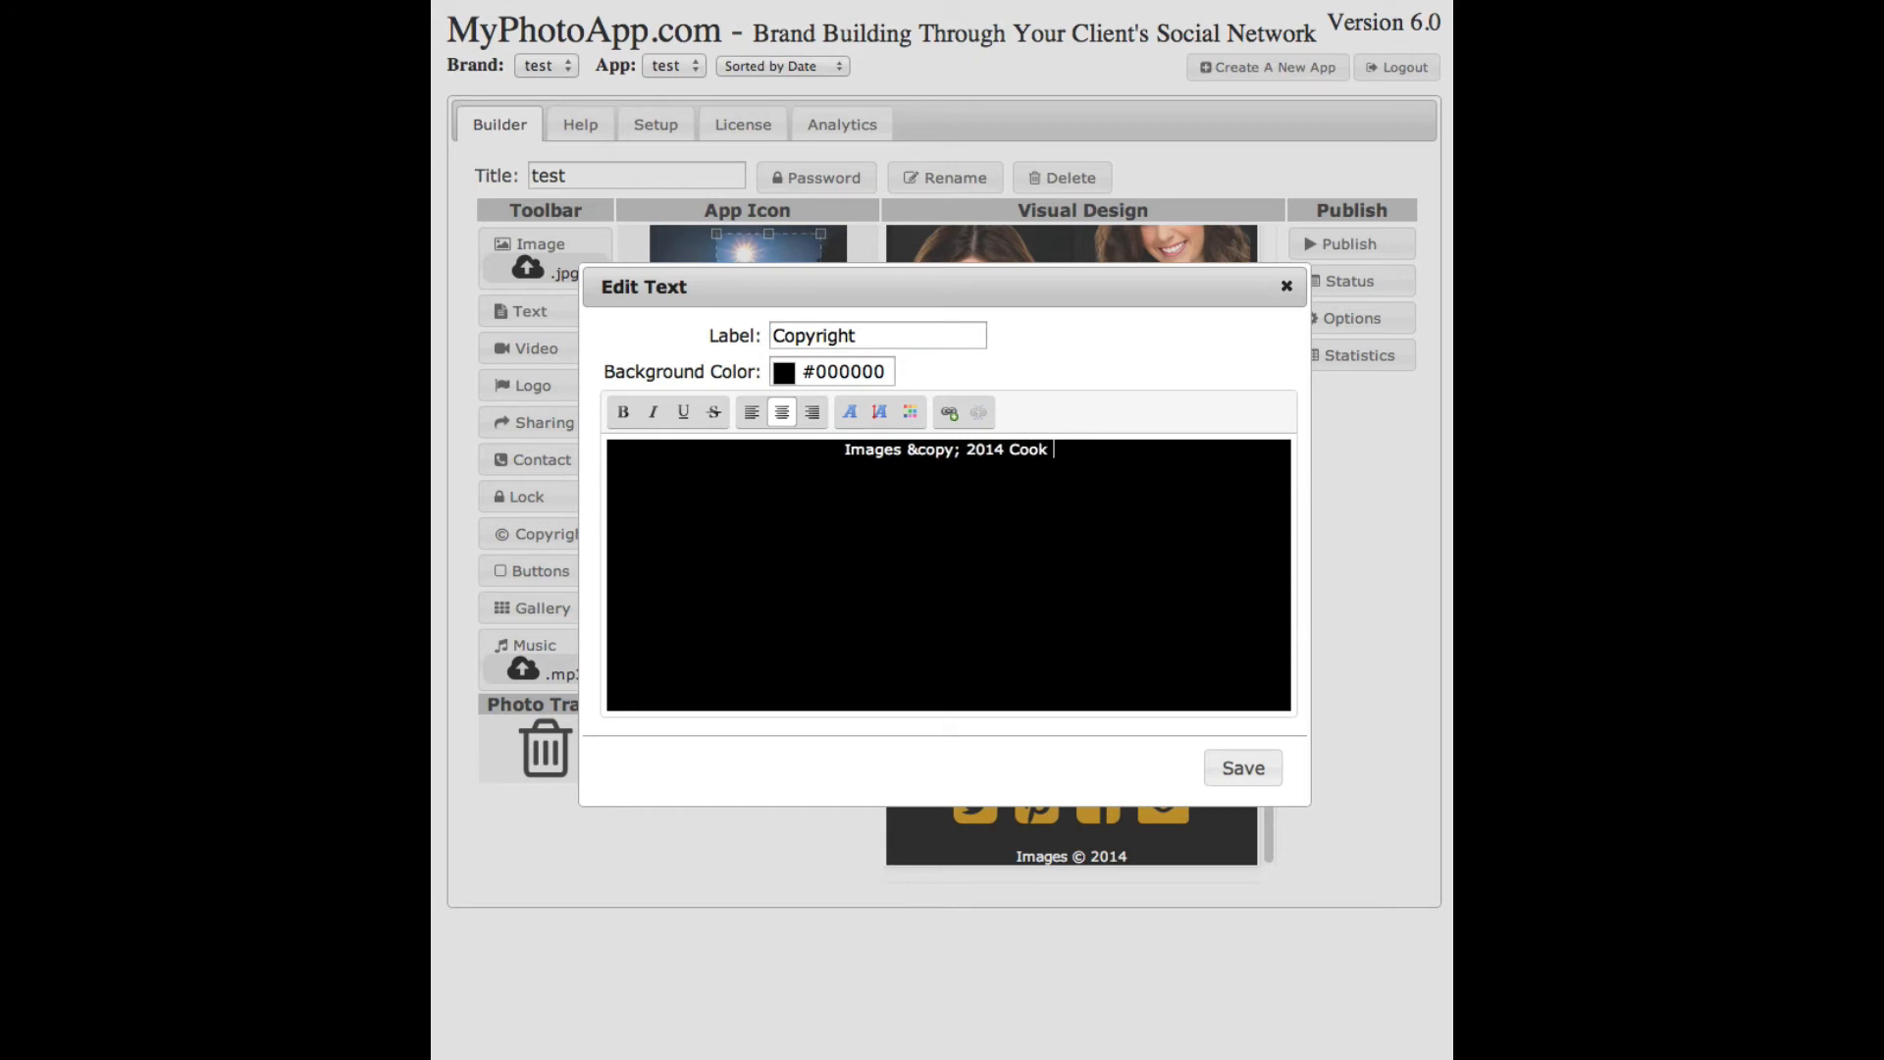
{"action": "type", "text": "Designer Portraits"}
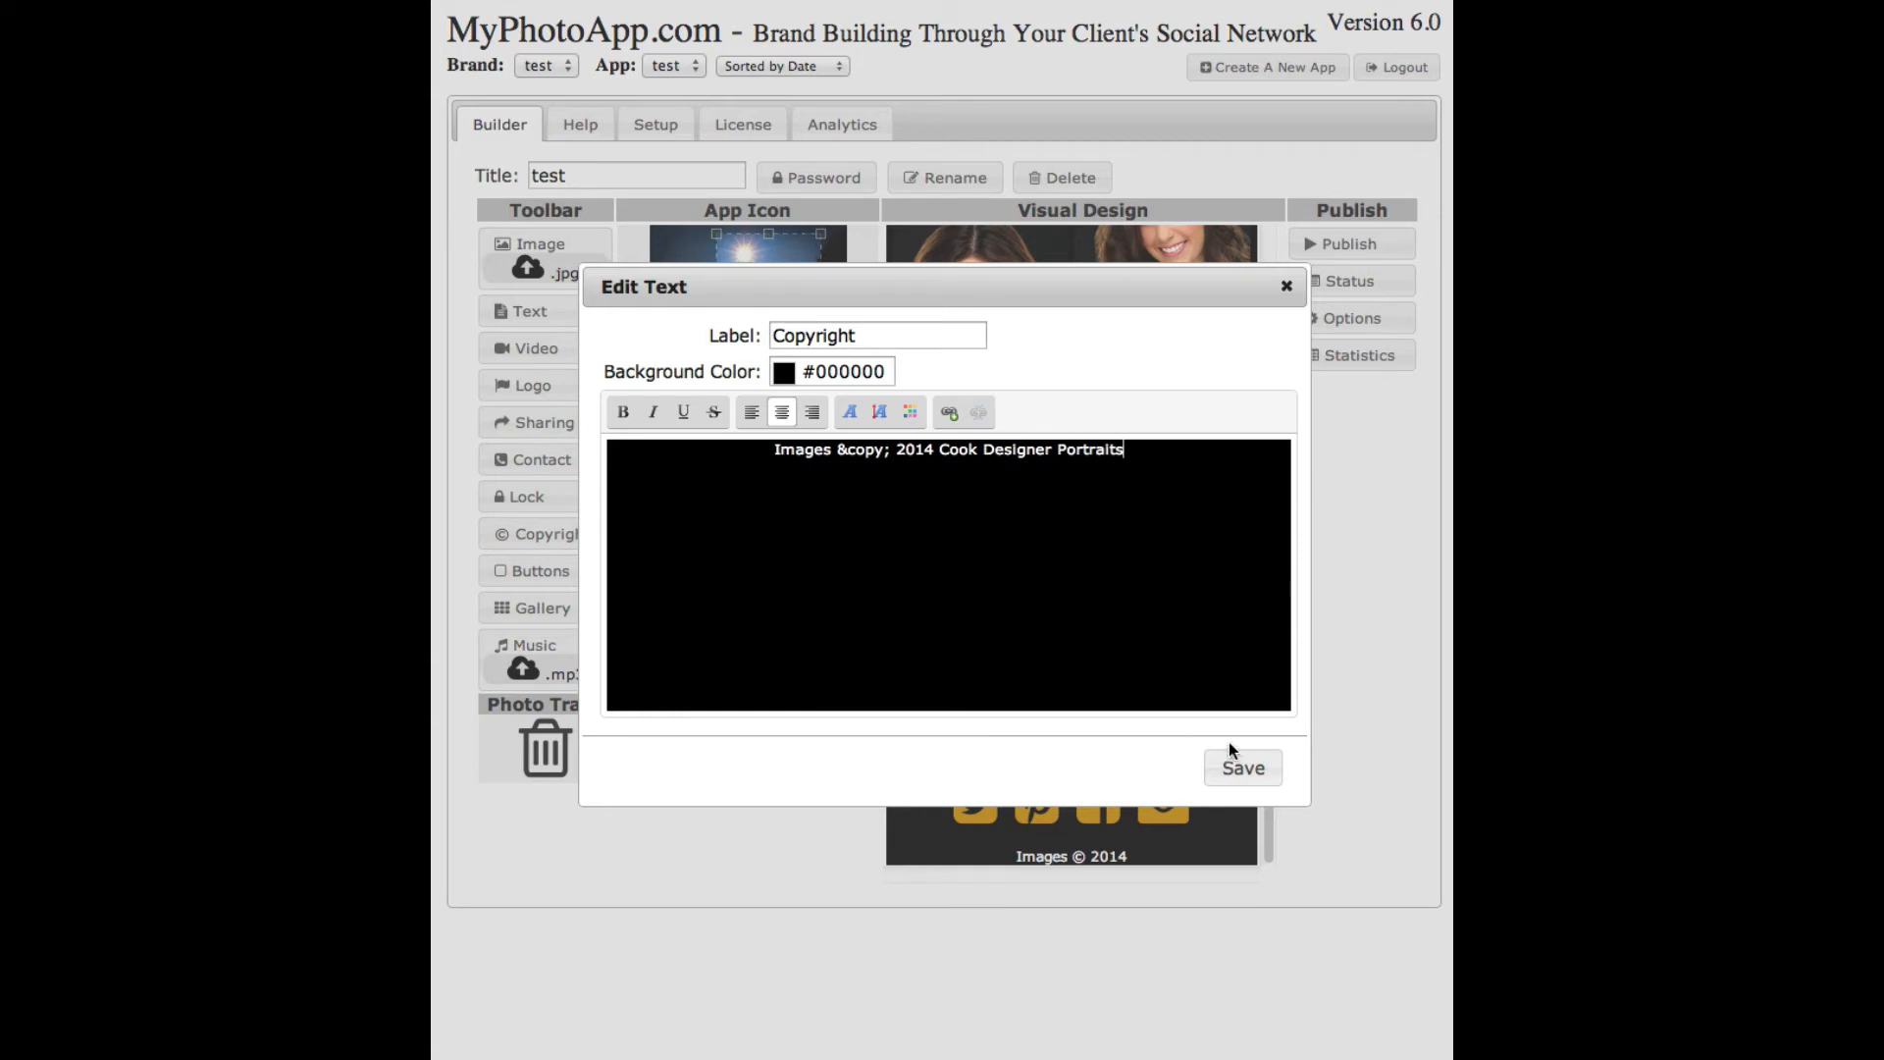
{"action": "left_click", "coordinate": [1239, 765]}
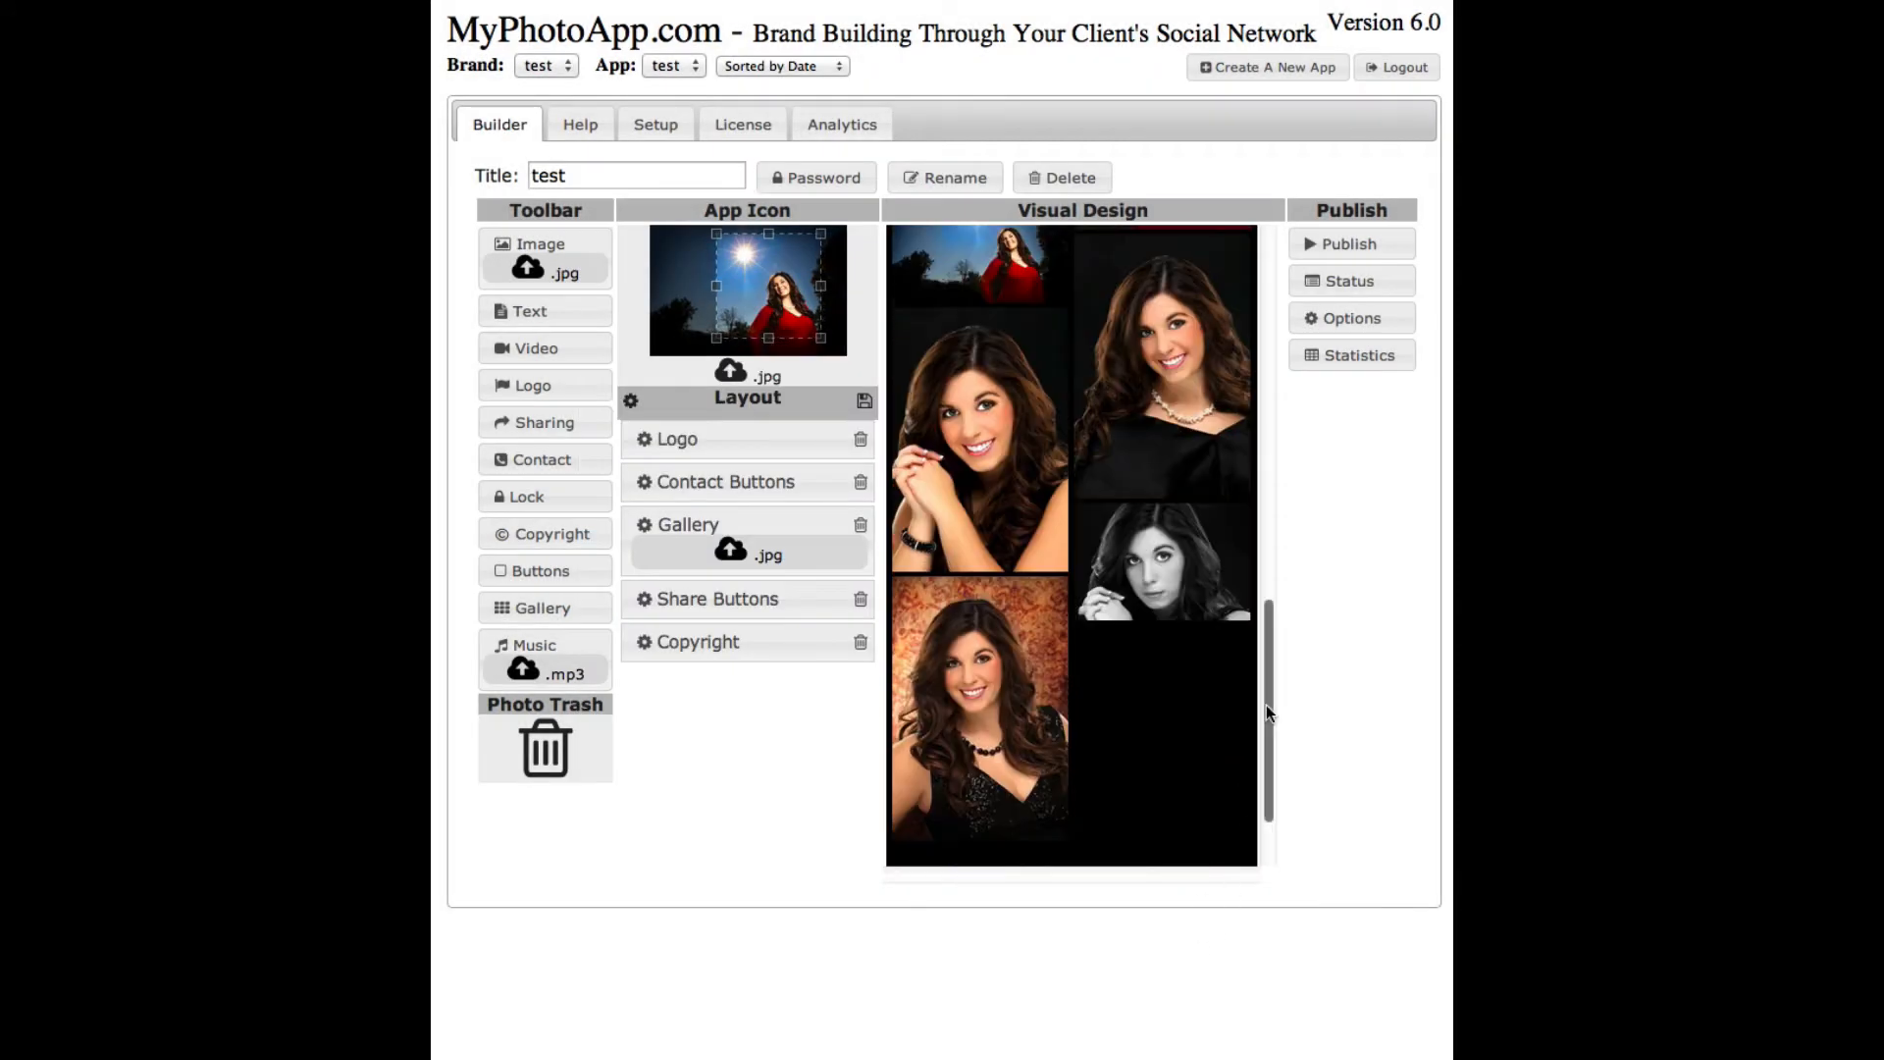
{"action": "left_click_drag", "start_coordinate": [1266, 704], "coordinate": [1272, 876]}
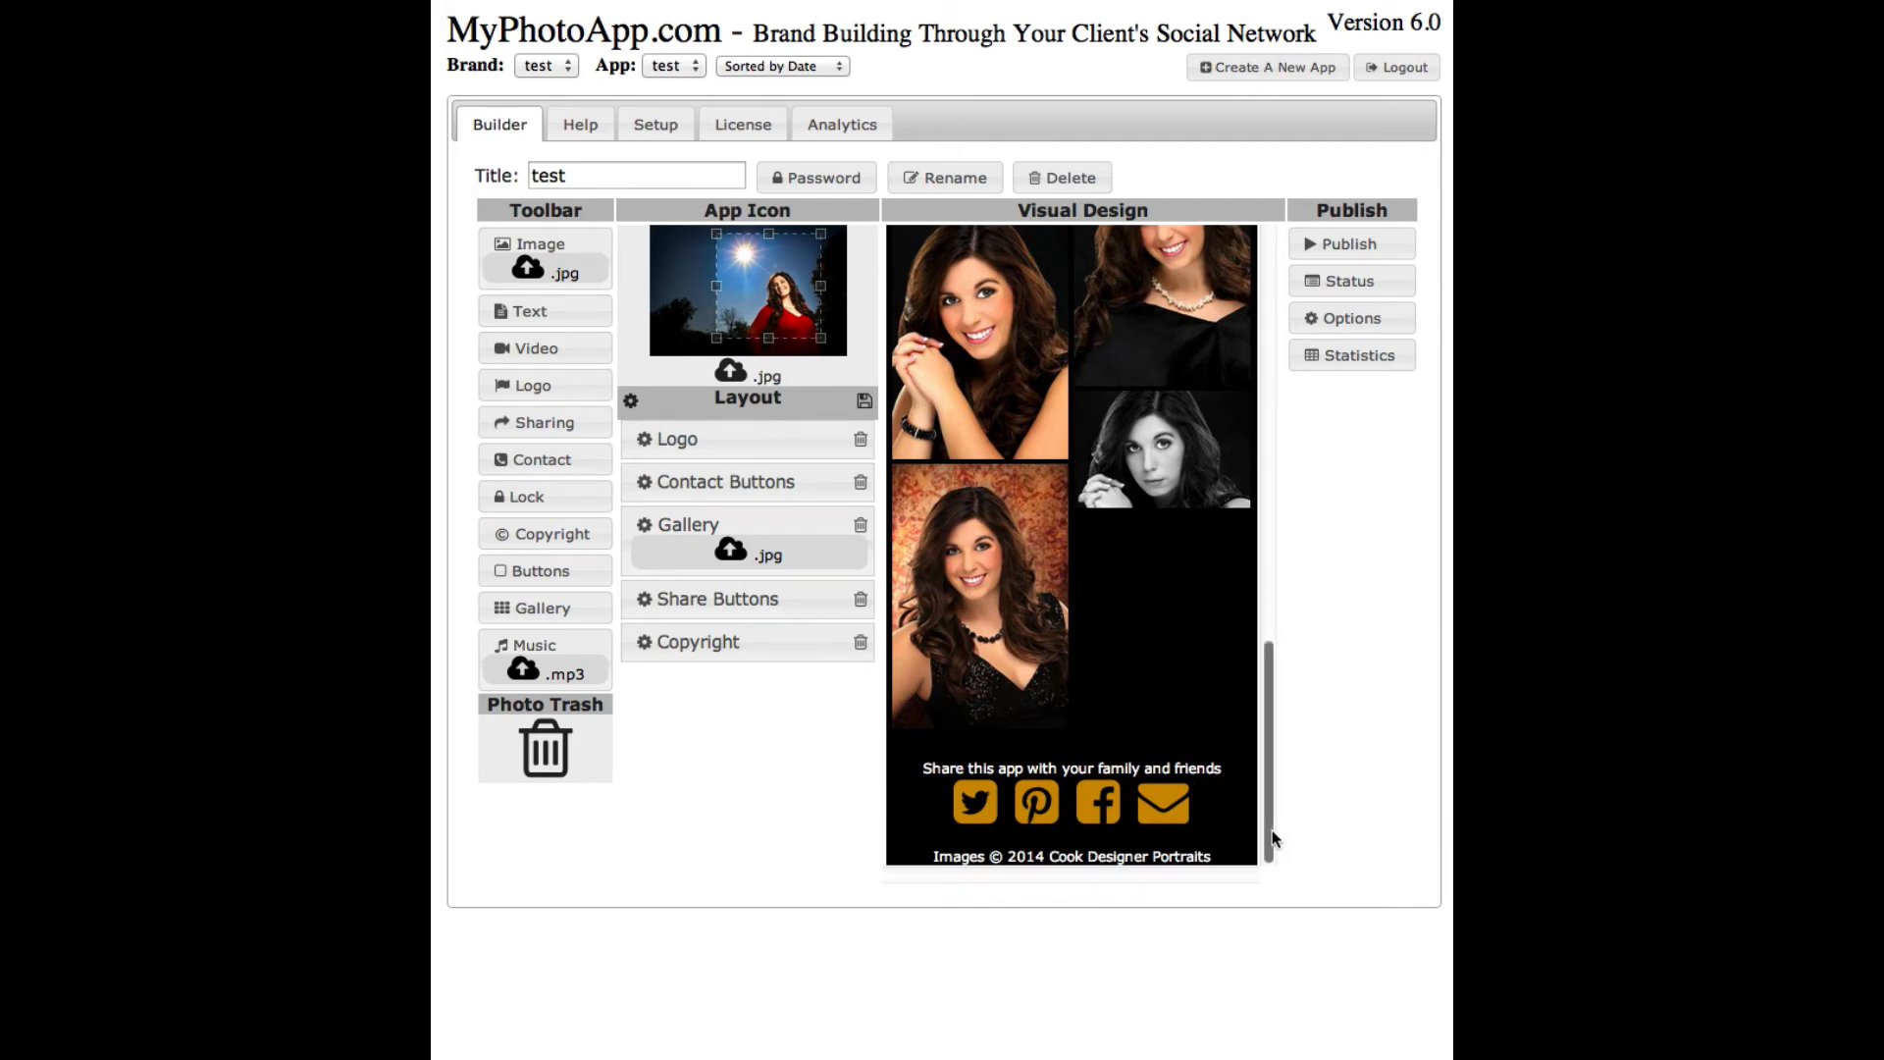
- Return the preview to the top and open the Gallery item's settings from the Layout panel
{"action": "scroll", "coordinate": [1273, 765], "scroll_direction": "up", "scroll_amount": 10}
{"action": "left_click_drag", "start_coordinate": [1274, 638], "coordinate": [1269, 417]}
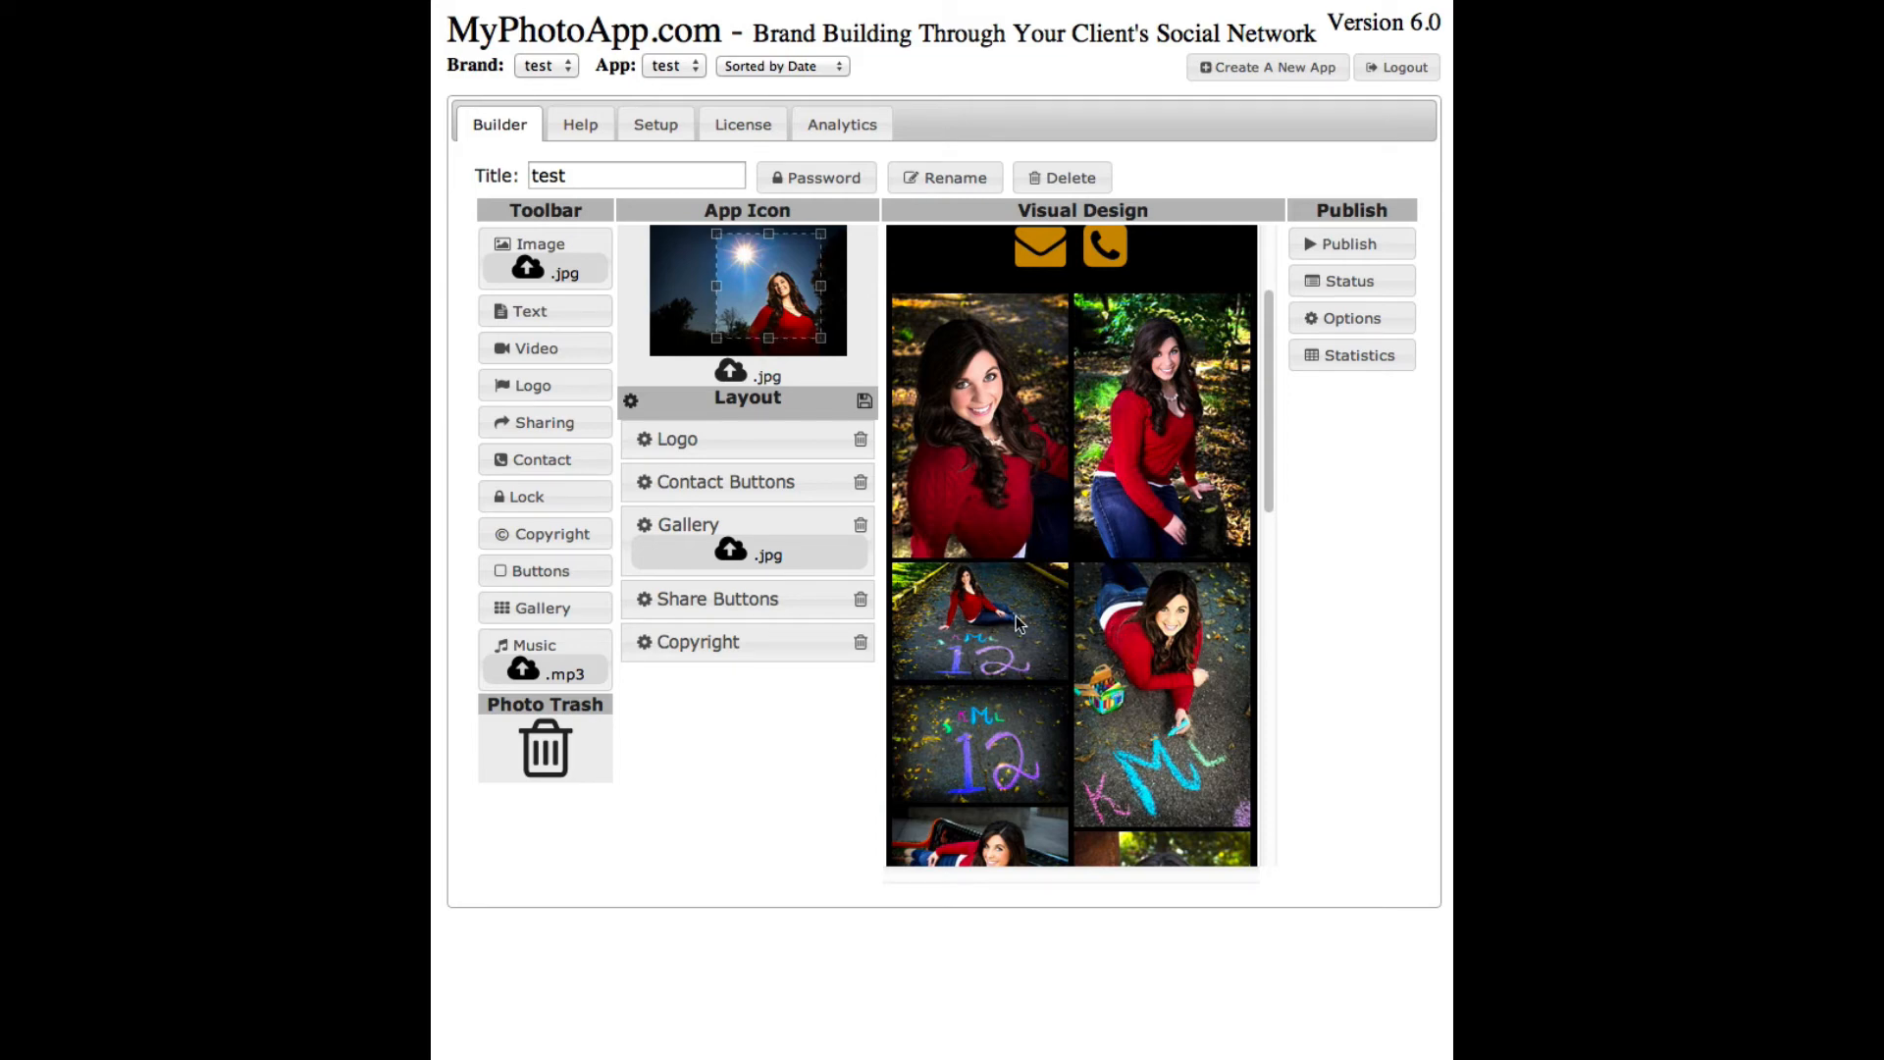
{"action": "left_click", "coordinate": [644, 527]}
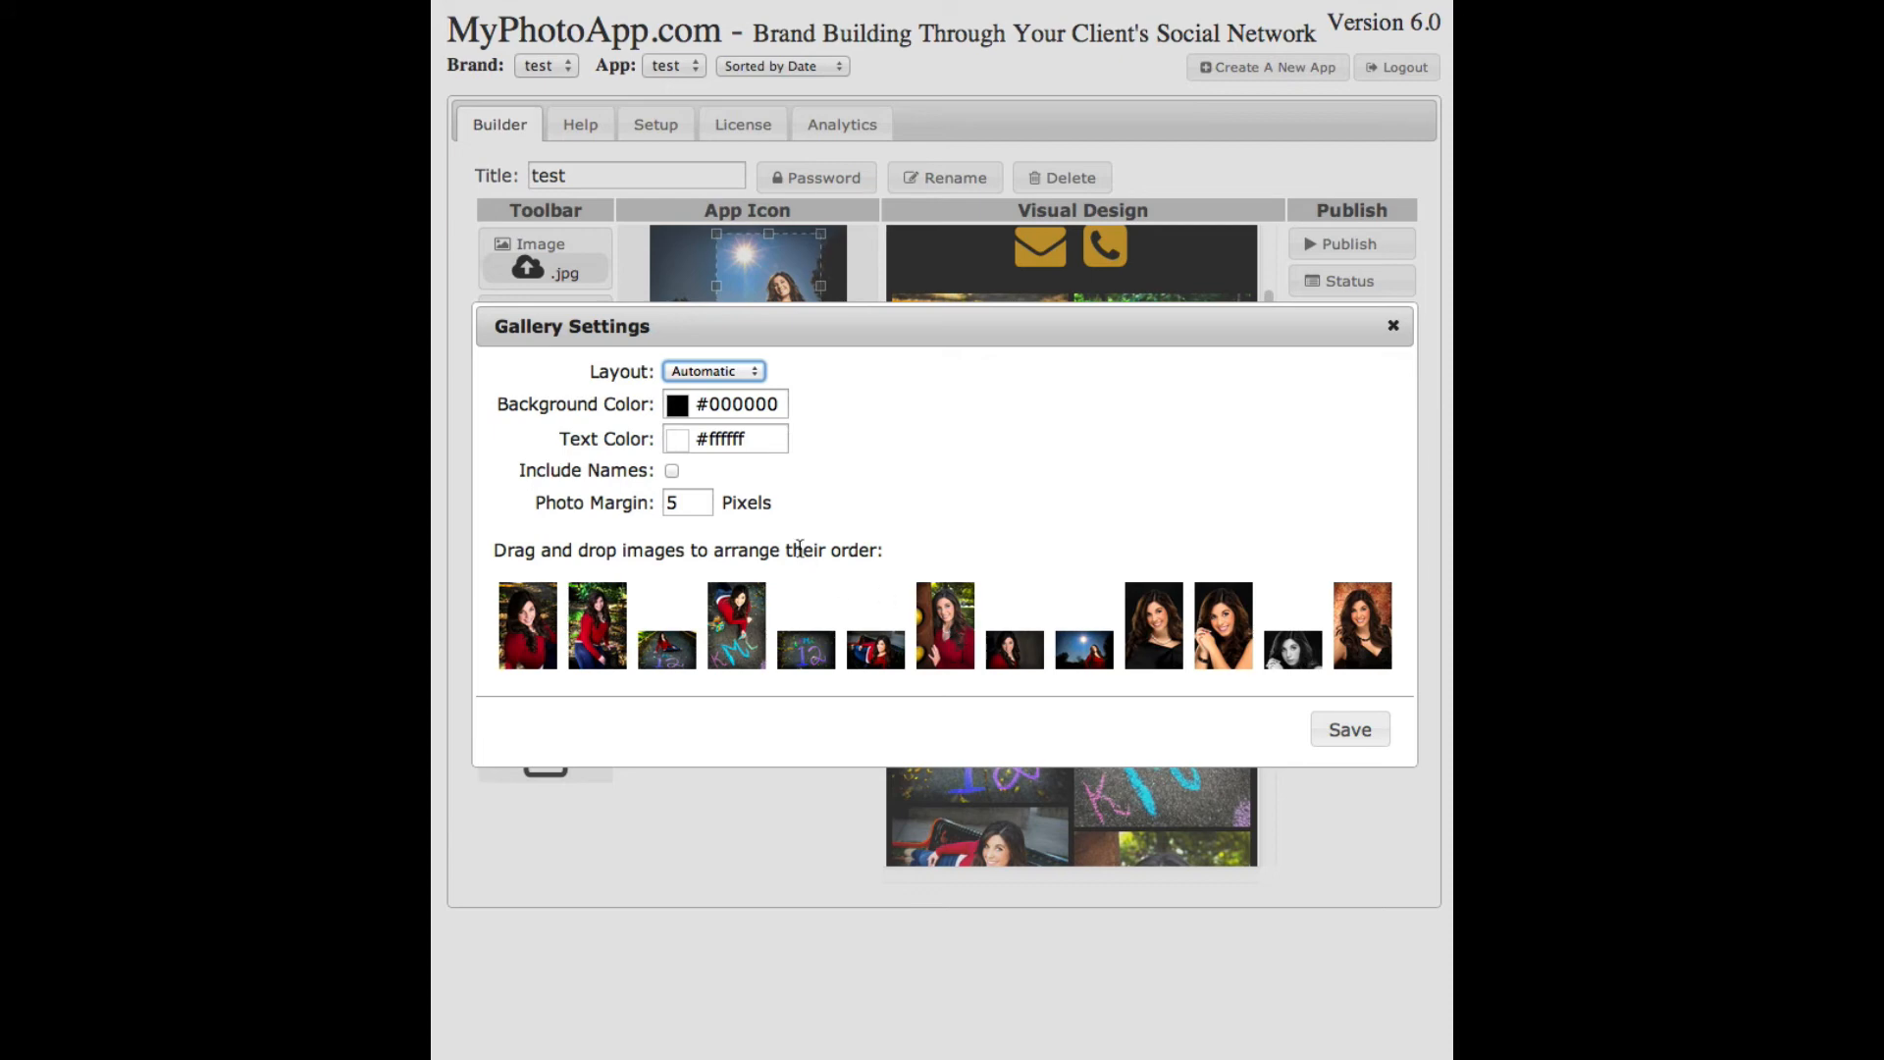
- Set the gallery Layout to Block and save the Gallery Settings
{"action": "left_click", "coordinate": [756, 375]}
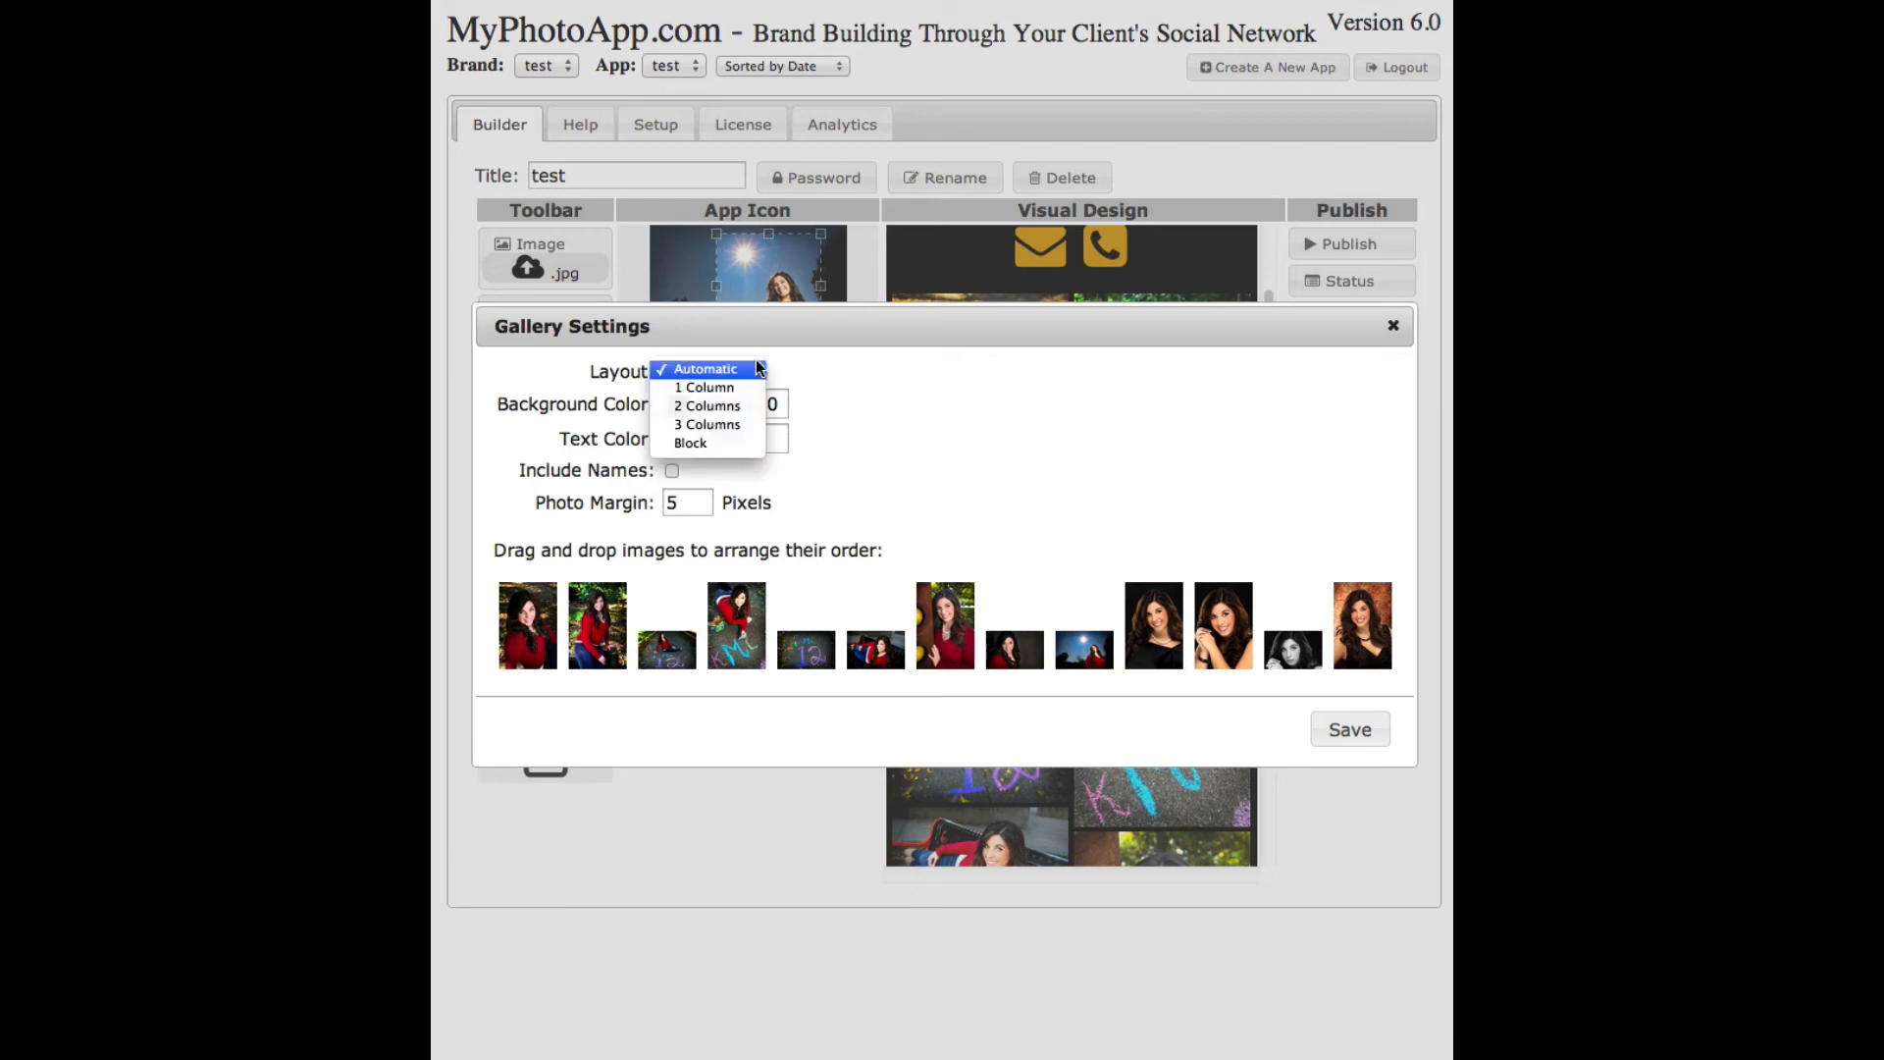
{"action": "left_click", "coordinate": [730, 444]}
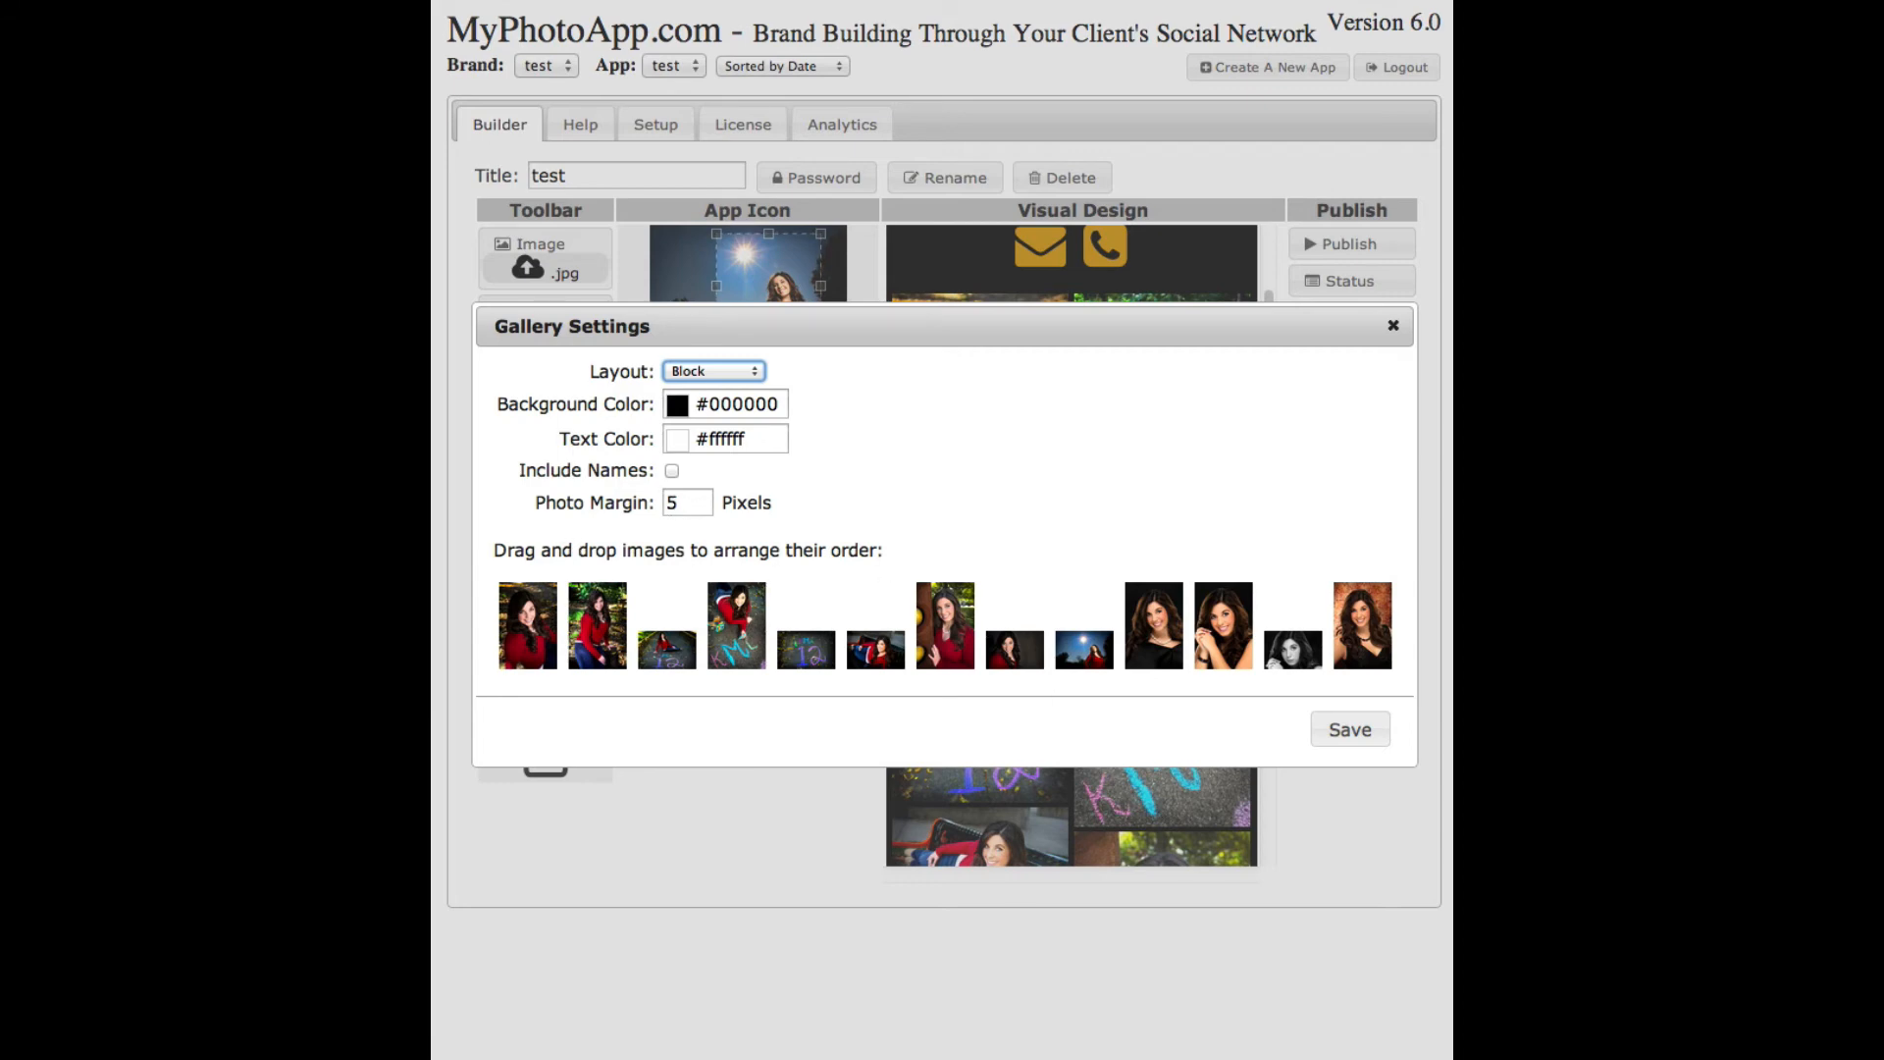
{"action": "left_click", "coordinate": [1352, 730]}
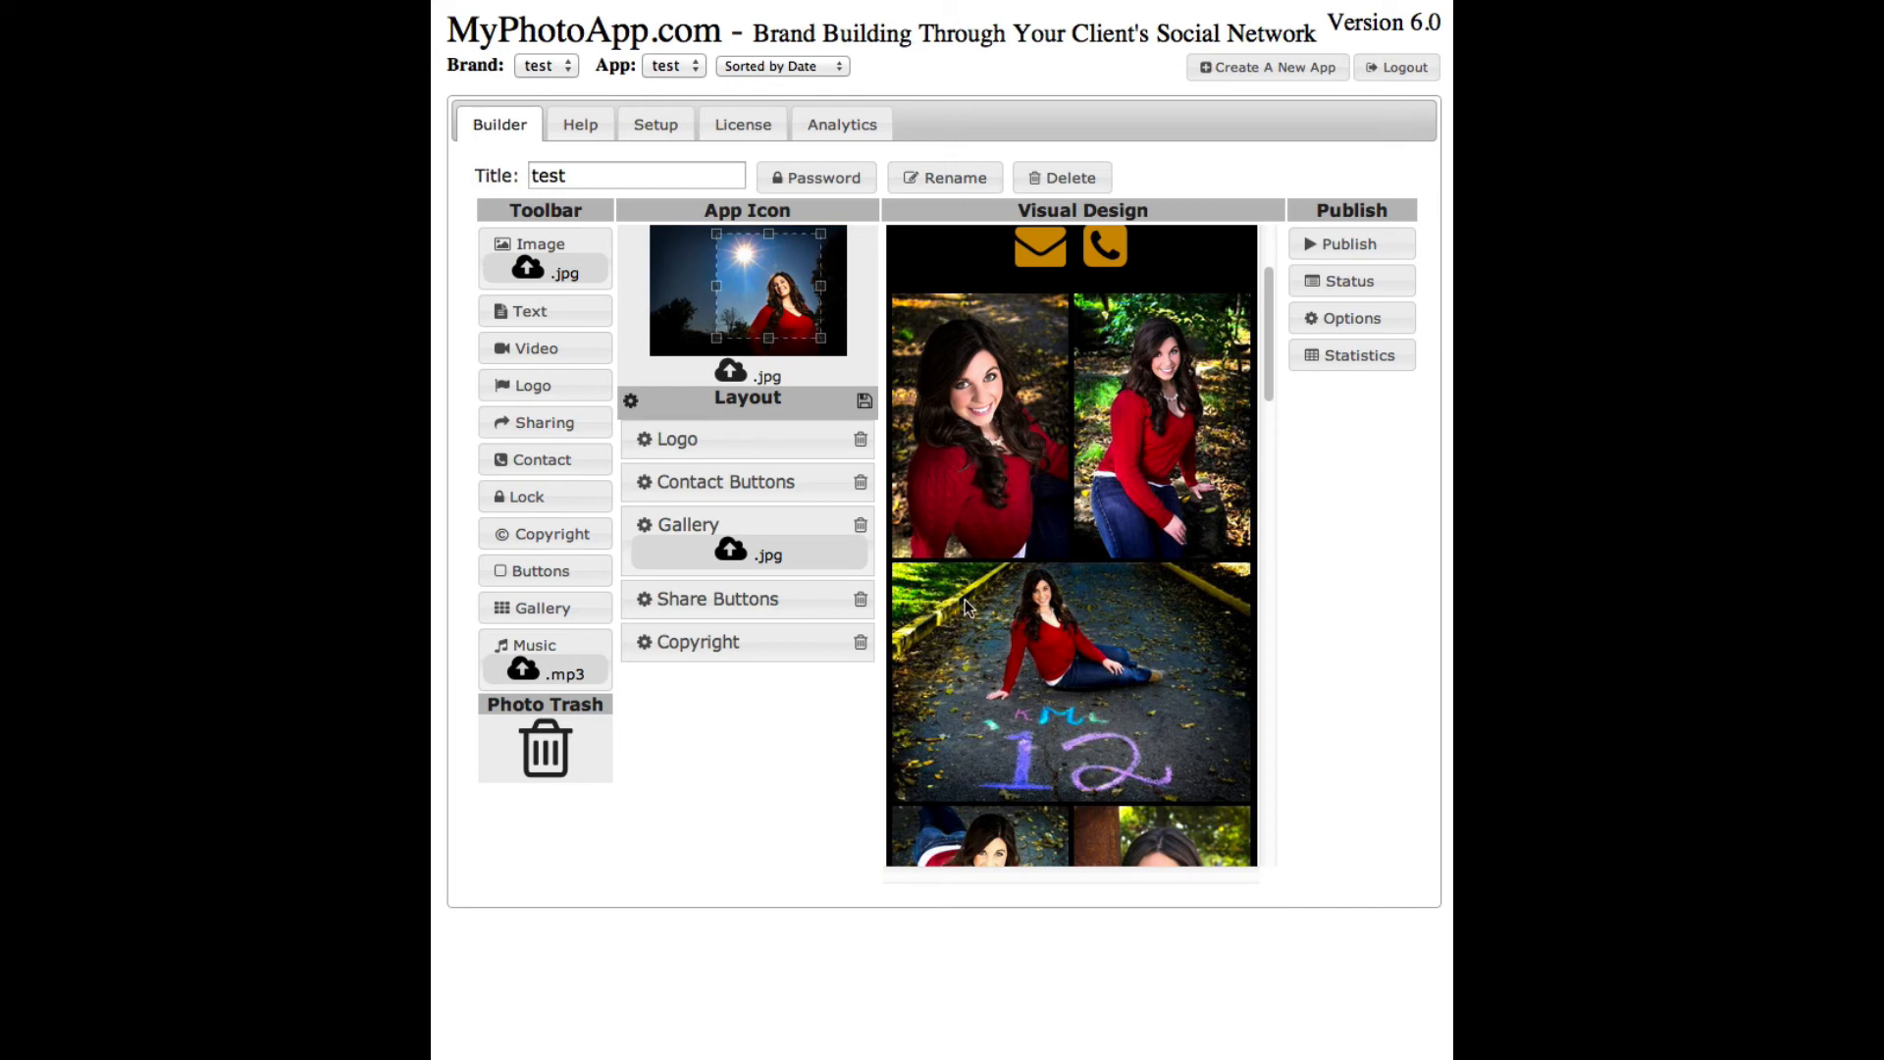
- Move the photo of her sitting by the chalk 12 to the start of the gallery
{"action": "left_click_drag", "start_coordinate": [1266, 302], "coordinate": [1272, 260]}
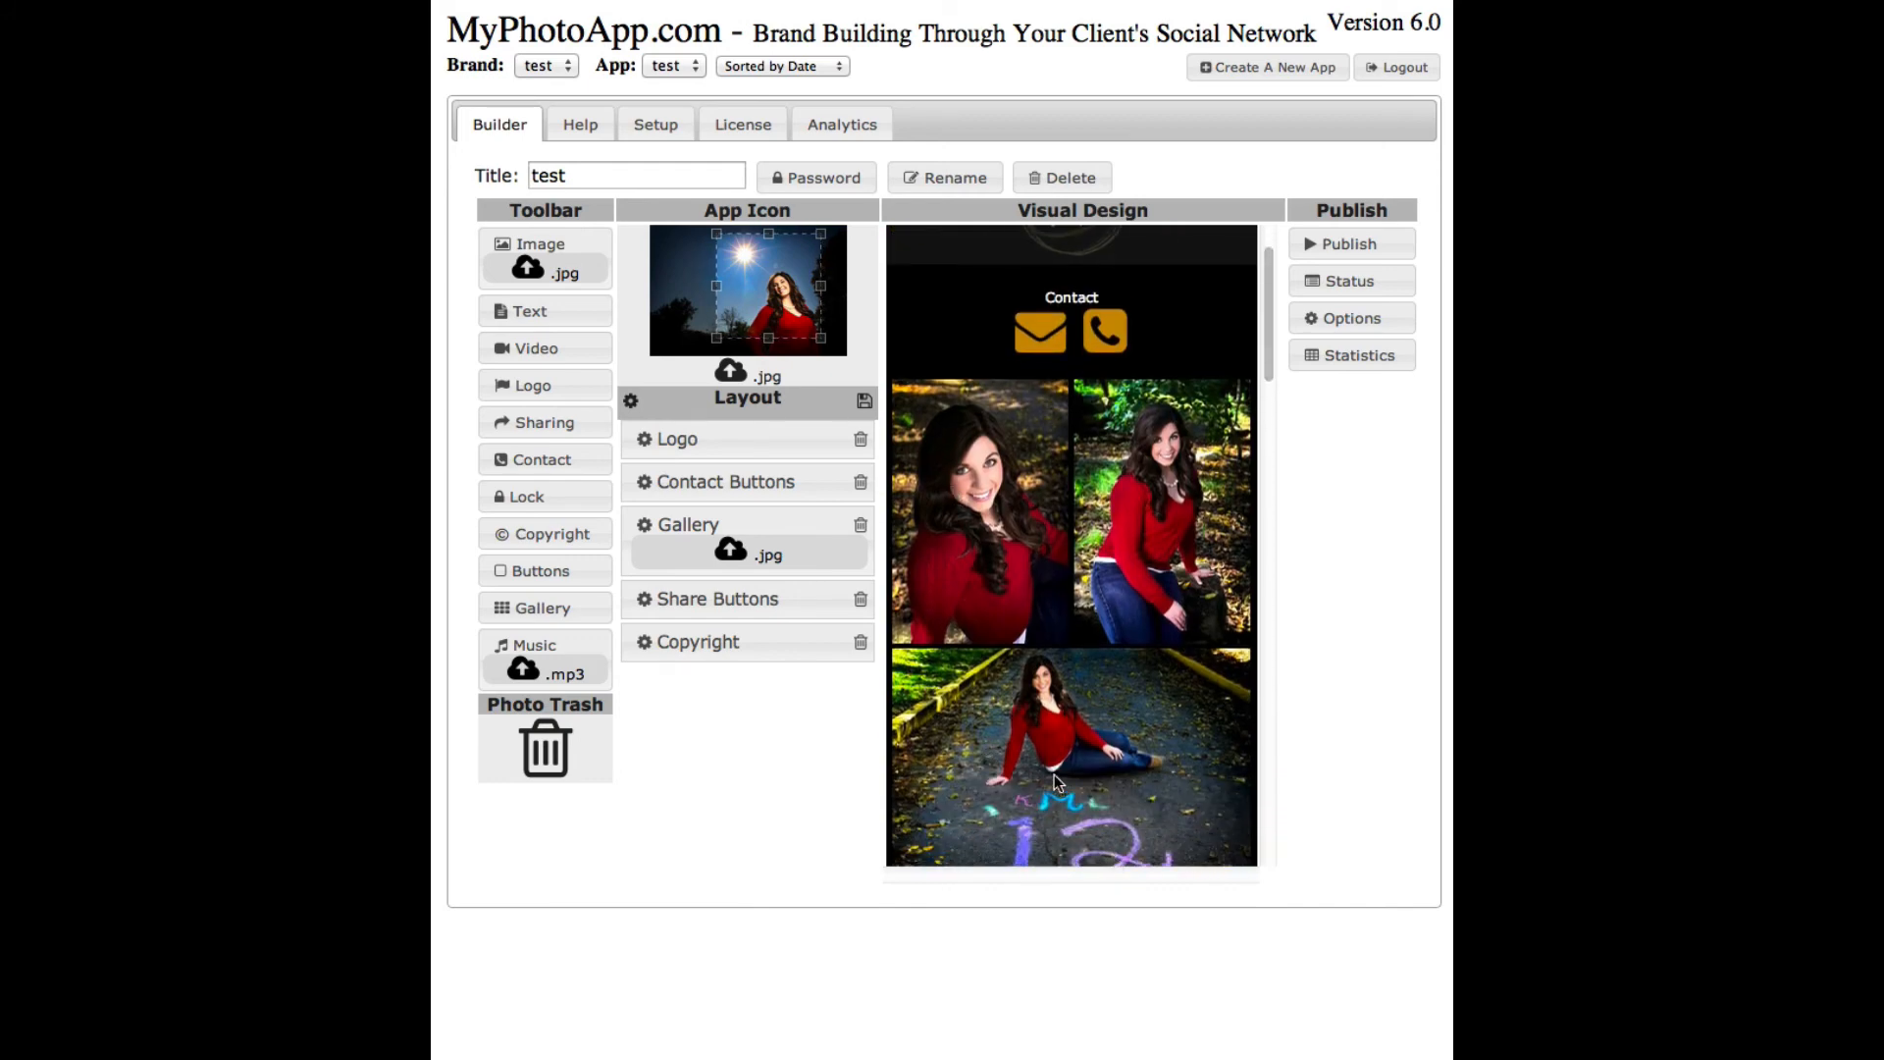
{"action": "left_click_drag", "start_coordinate": [1054, 774], "coordinate": [993, 516]}
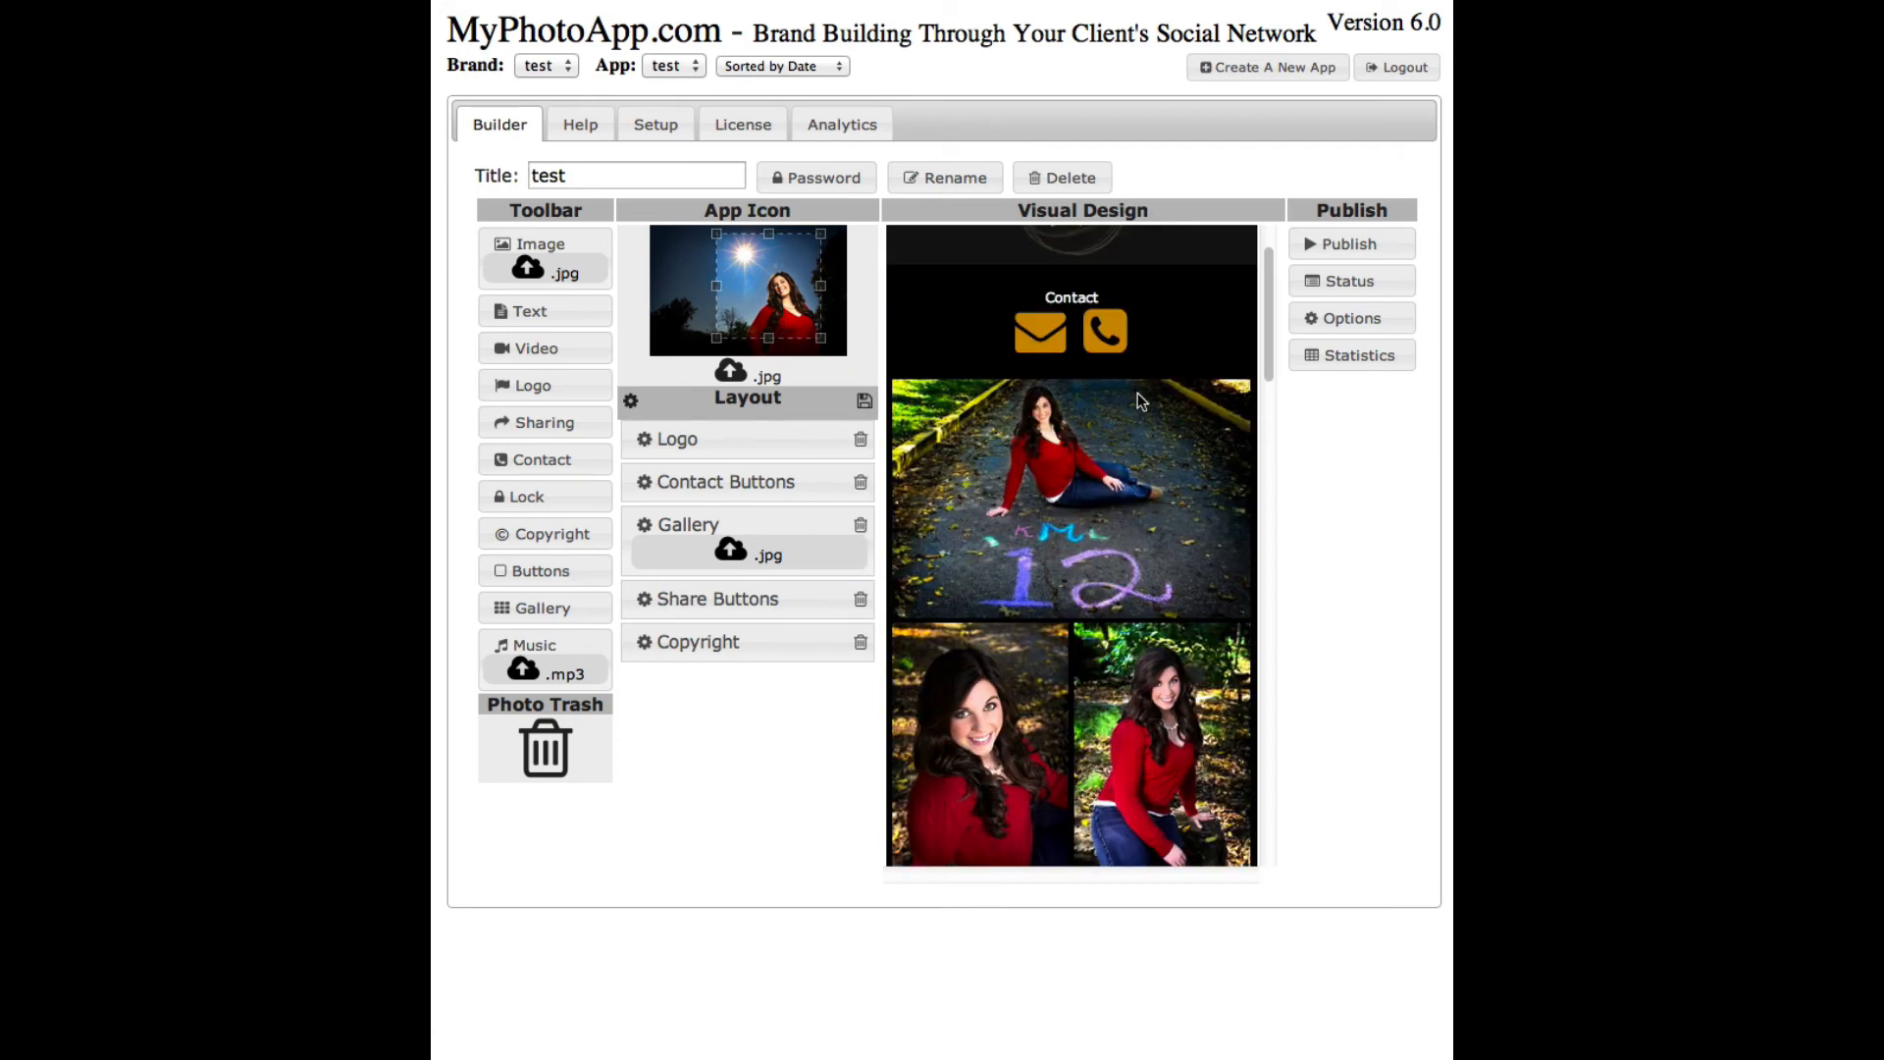
{"action": "left_click_drag", "start_coordinate": [1268, 265], "coordinate": [1266, 493]}
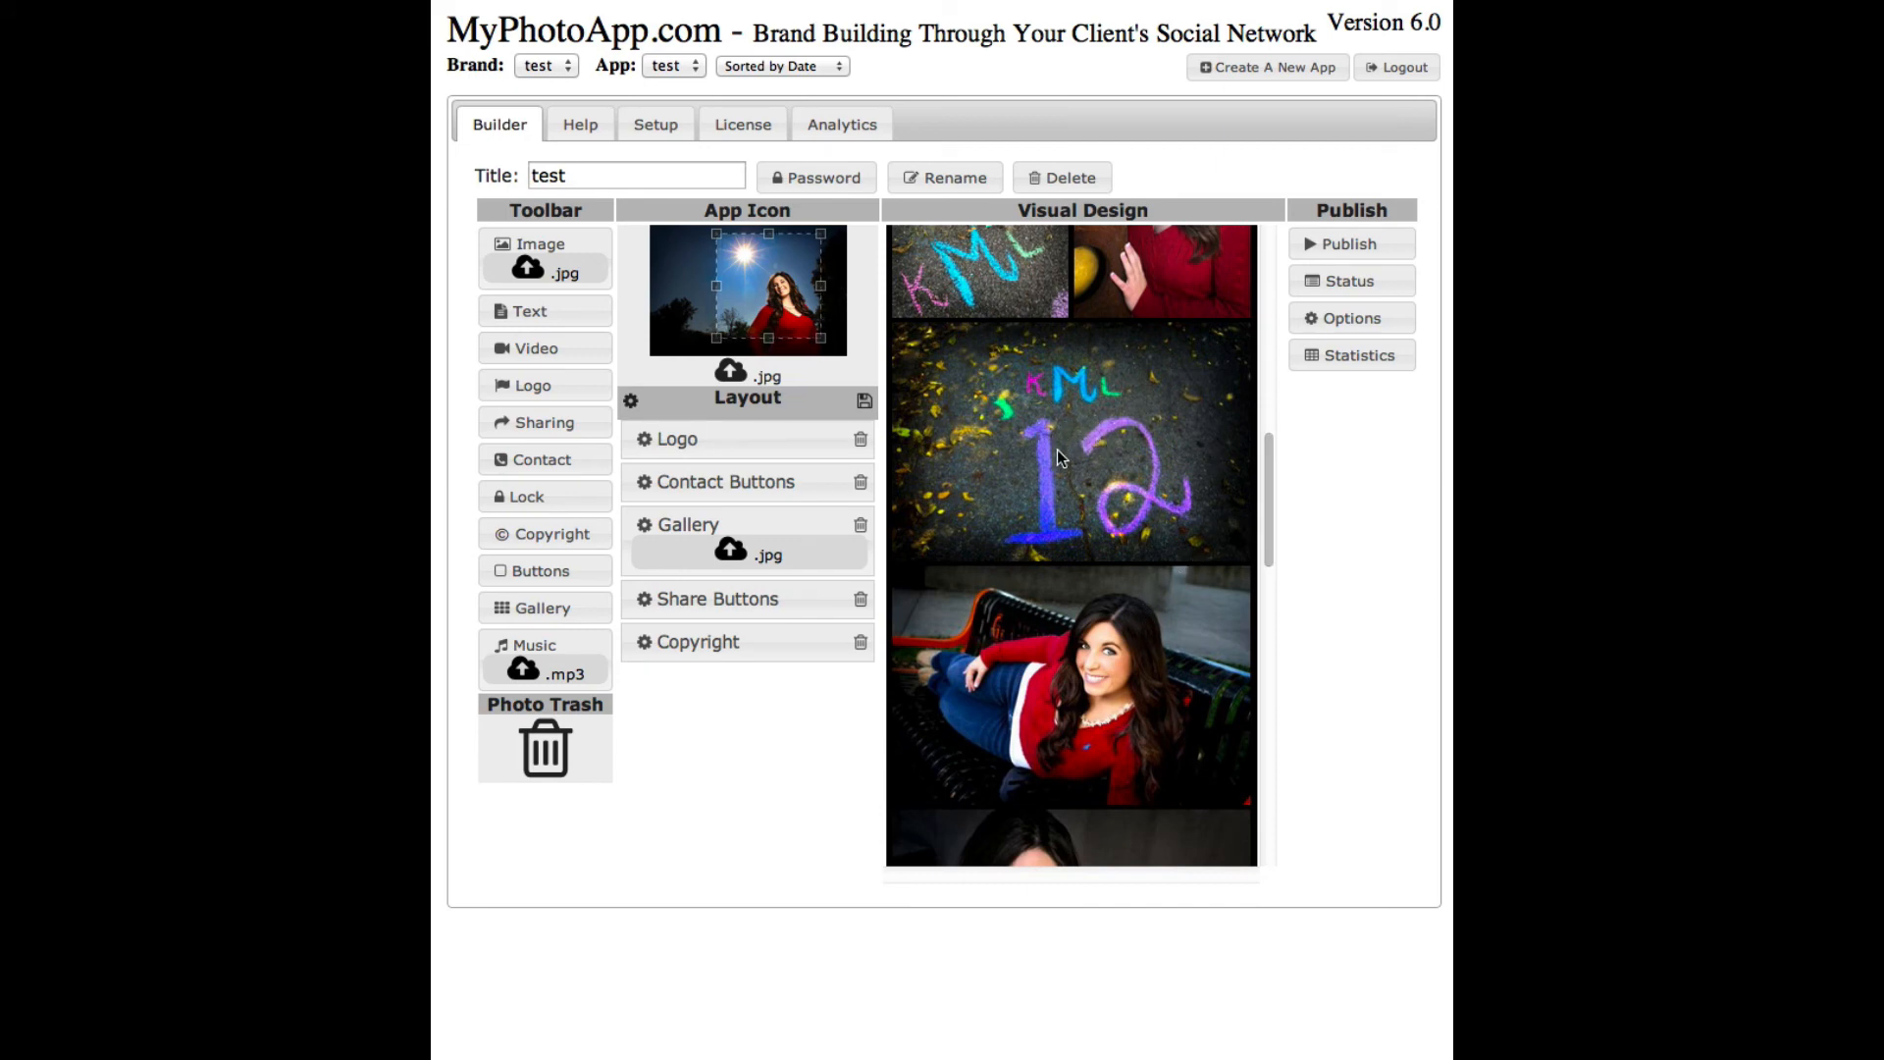
{"action": "mouse_move", "coordinate": [1272, 498]}
{"action": "left_mouse_down"}
{"action": "mouse_move", "coordinate": [1311, 356]}
{"action": "mouse_move", "coordinate": [1292, 467]}
{"action": "left_mouse_up"}
- Drop the chalk 12 close-up onto Photo Trash and finish arranging the gallery photos
{"action": "left_click_drag", "start_coordinate": [1080, 551], "coordinate": [540, 738]}
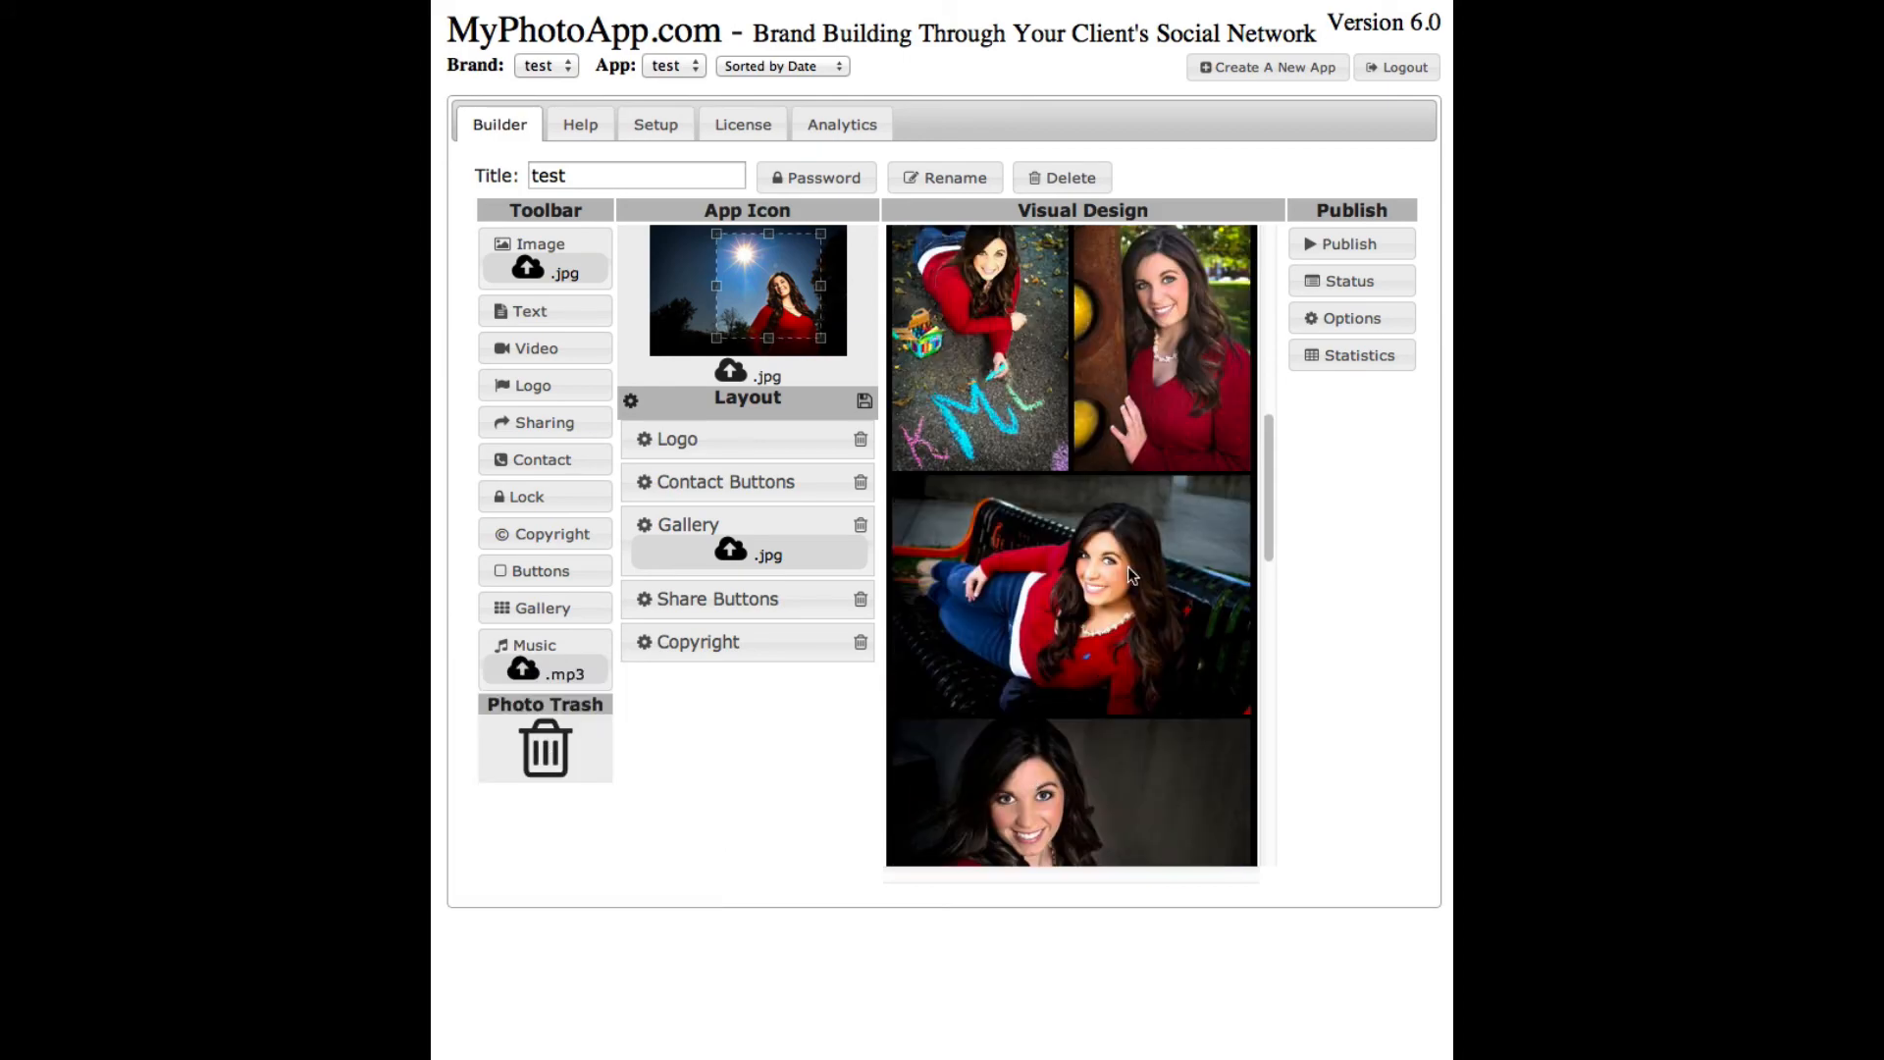
{"action": "mouse_move", "coordinate": [1265, 492]}
{"action": "left_mouse_down"}
{"action": "mouse_move", "coordinate": [1292, 368]}
{"action": "mouse_move", "coordinate": [1282, 475]}
{"action": "left_mouse_up"}
{"action": "left_click_drag", "start_coordinate": [1050, 728], "coordinate": [997, 416]}
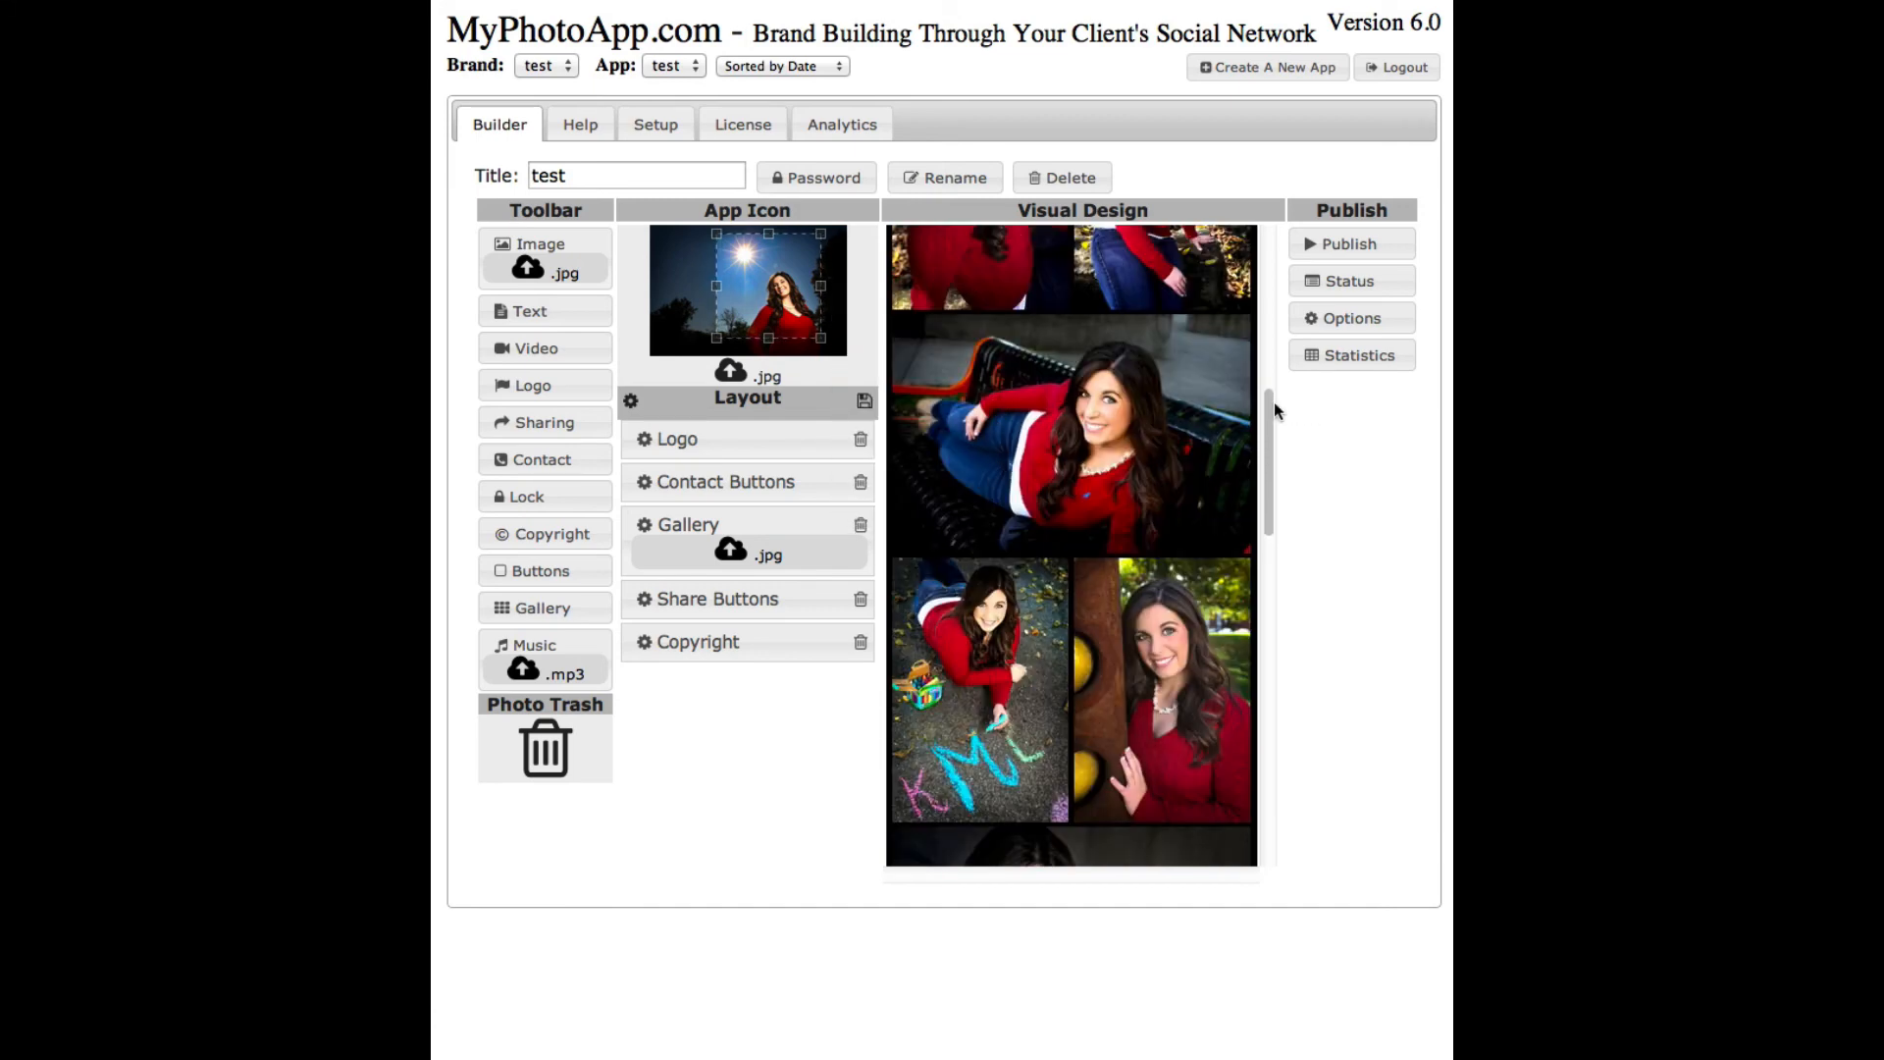
{"action": "left_click_drag", "start_coordinate": [1264, 451], "coordinate": [1270, 740]}
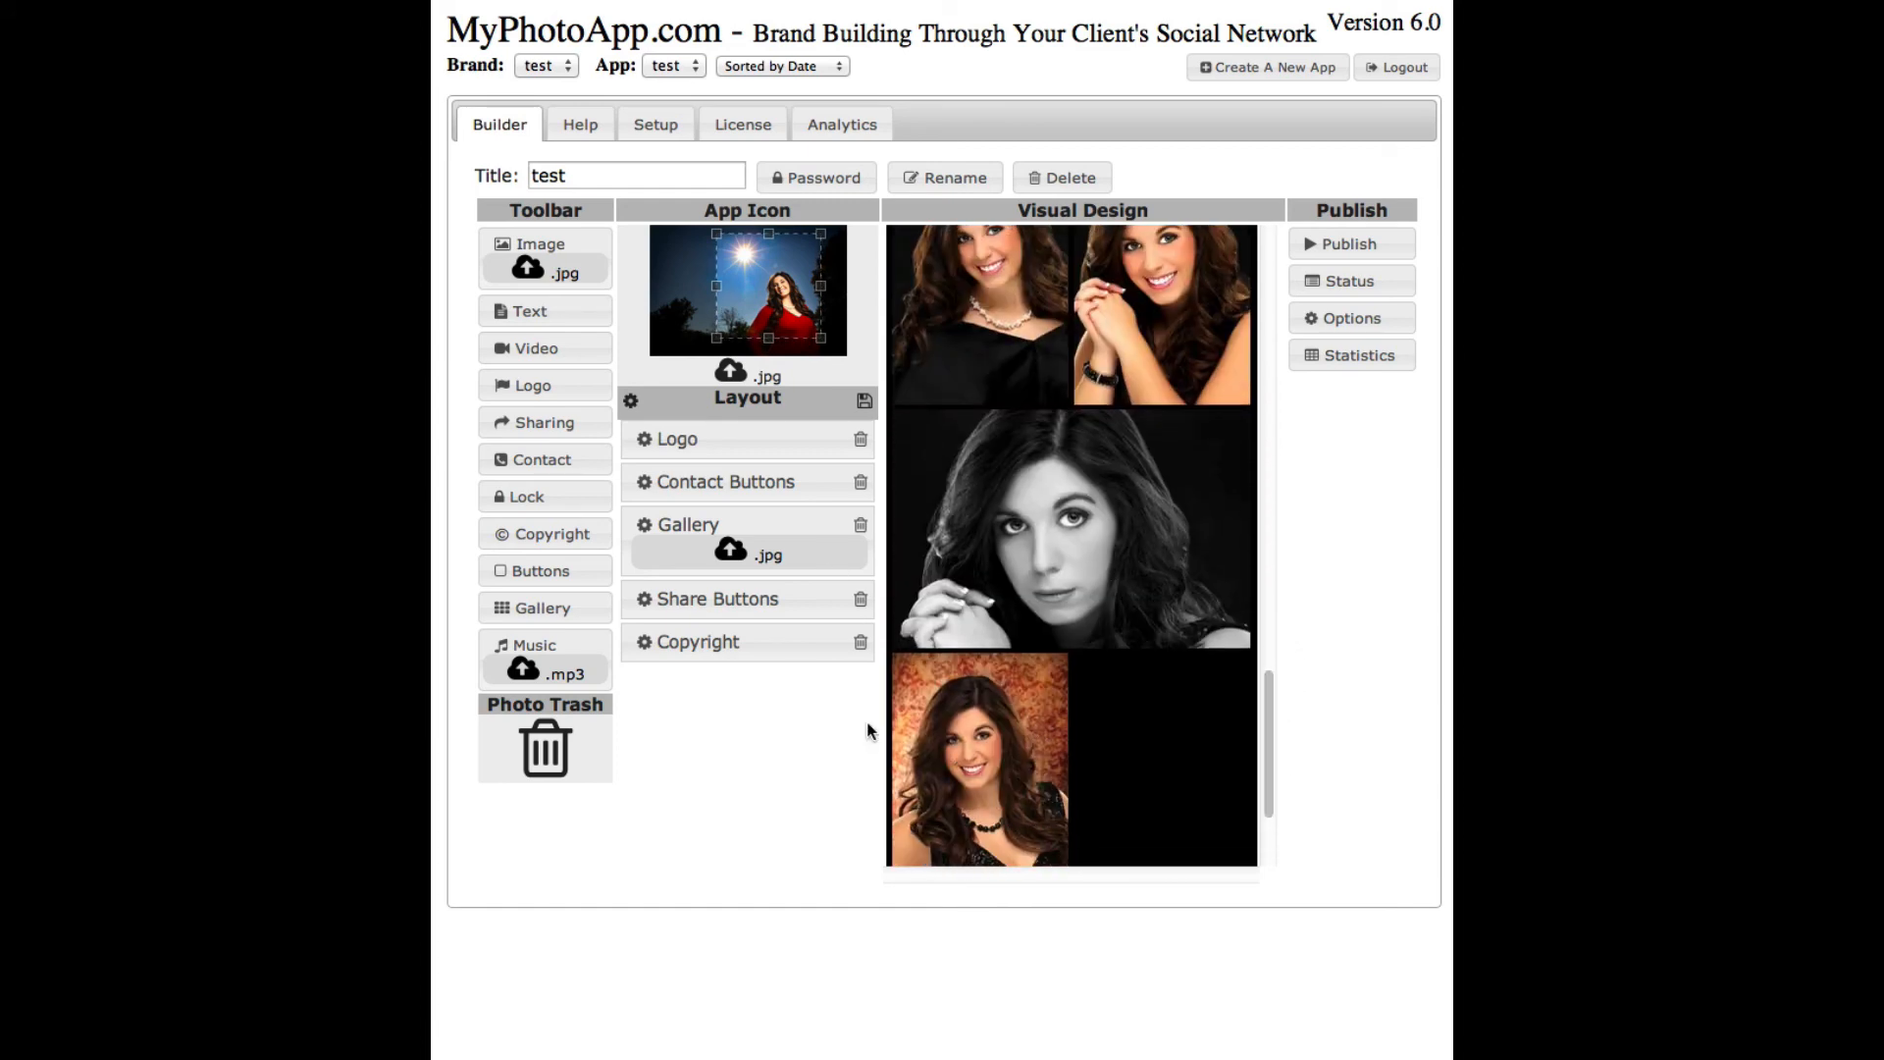
{"action": "left_click_drag", "start_coordinate": [1270, 744], "coordinate": [1249, 823]}
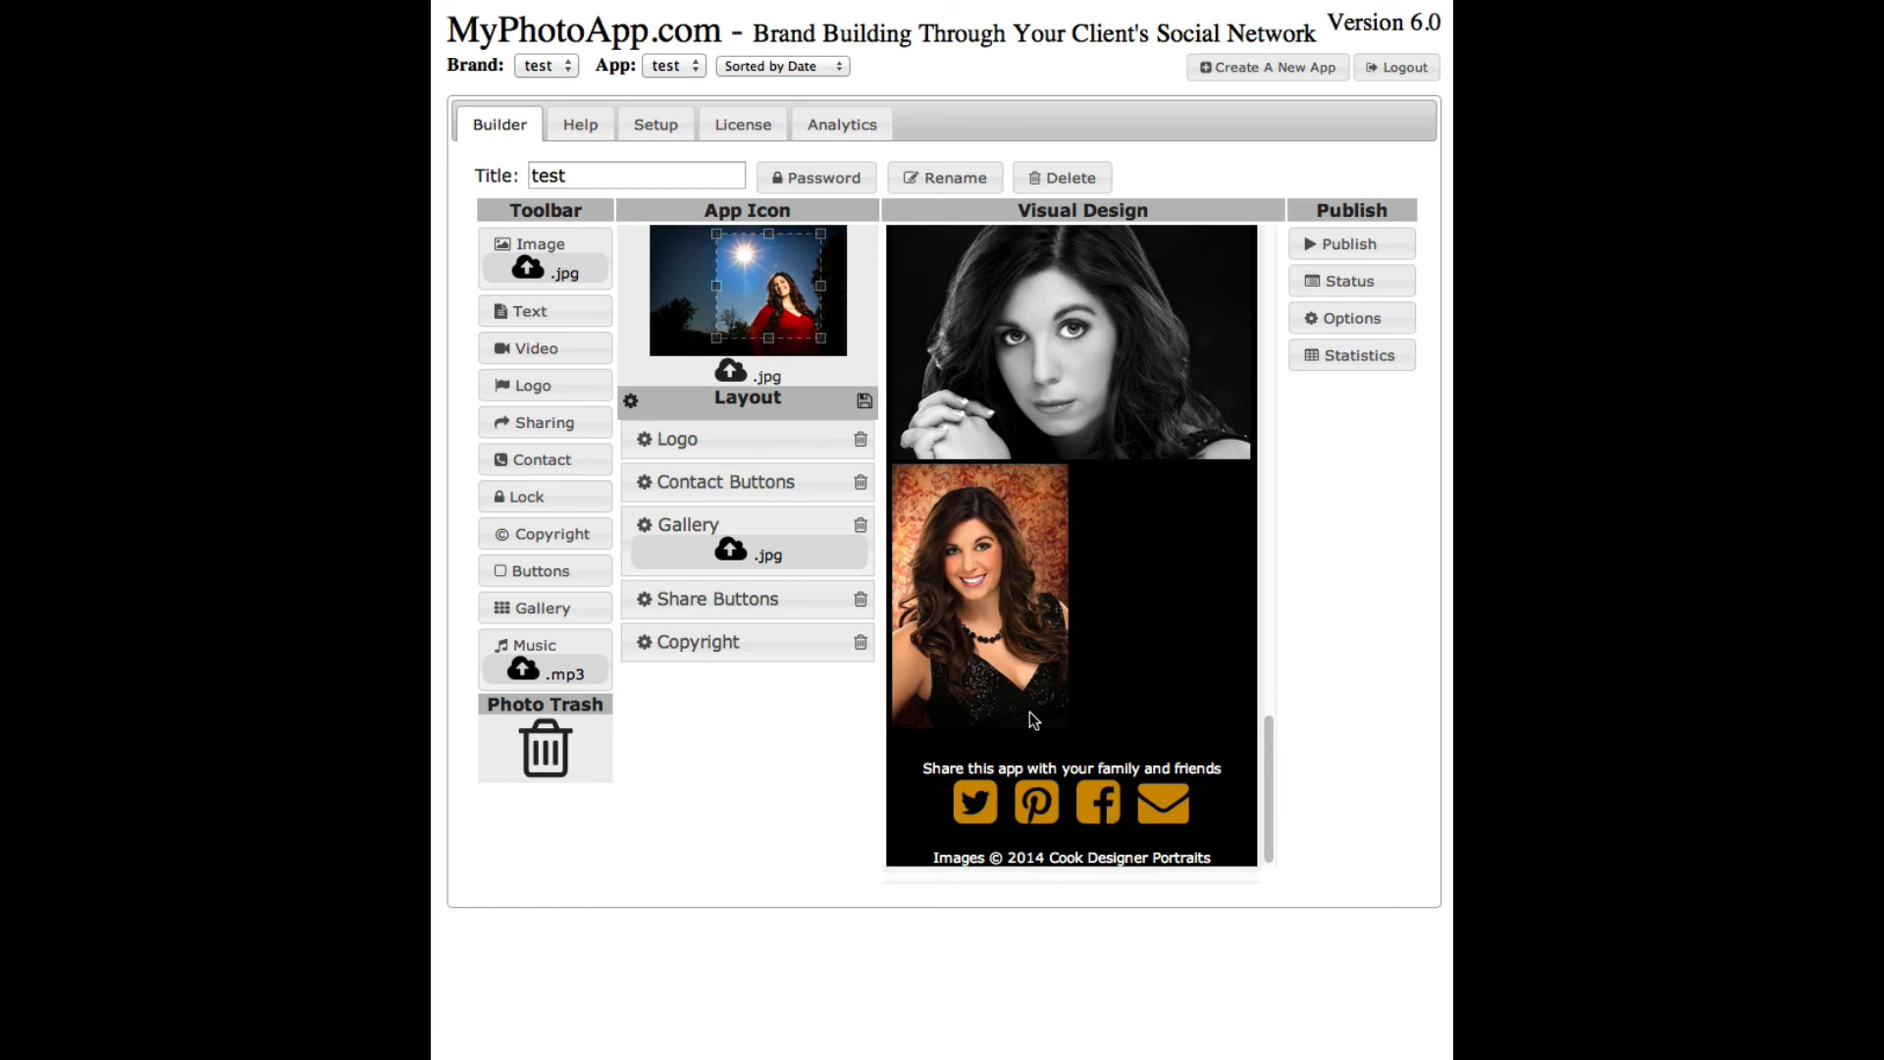
- Save the current layout as the default, then create a new app named 'test2'
{"action": "left_click", "coordinate": [865, 401]}
{"action": "left_click", "coordinate": [1225, 71]}
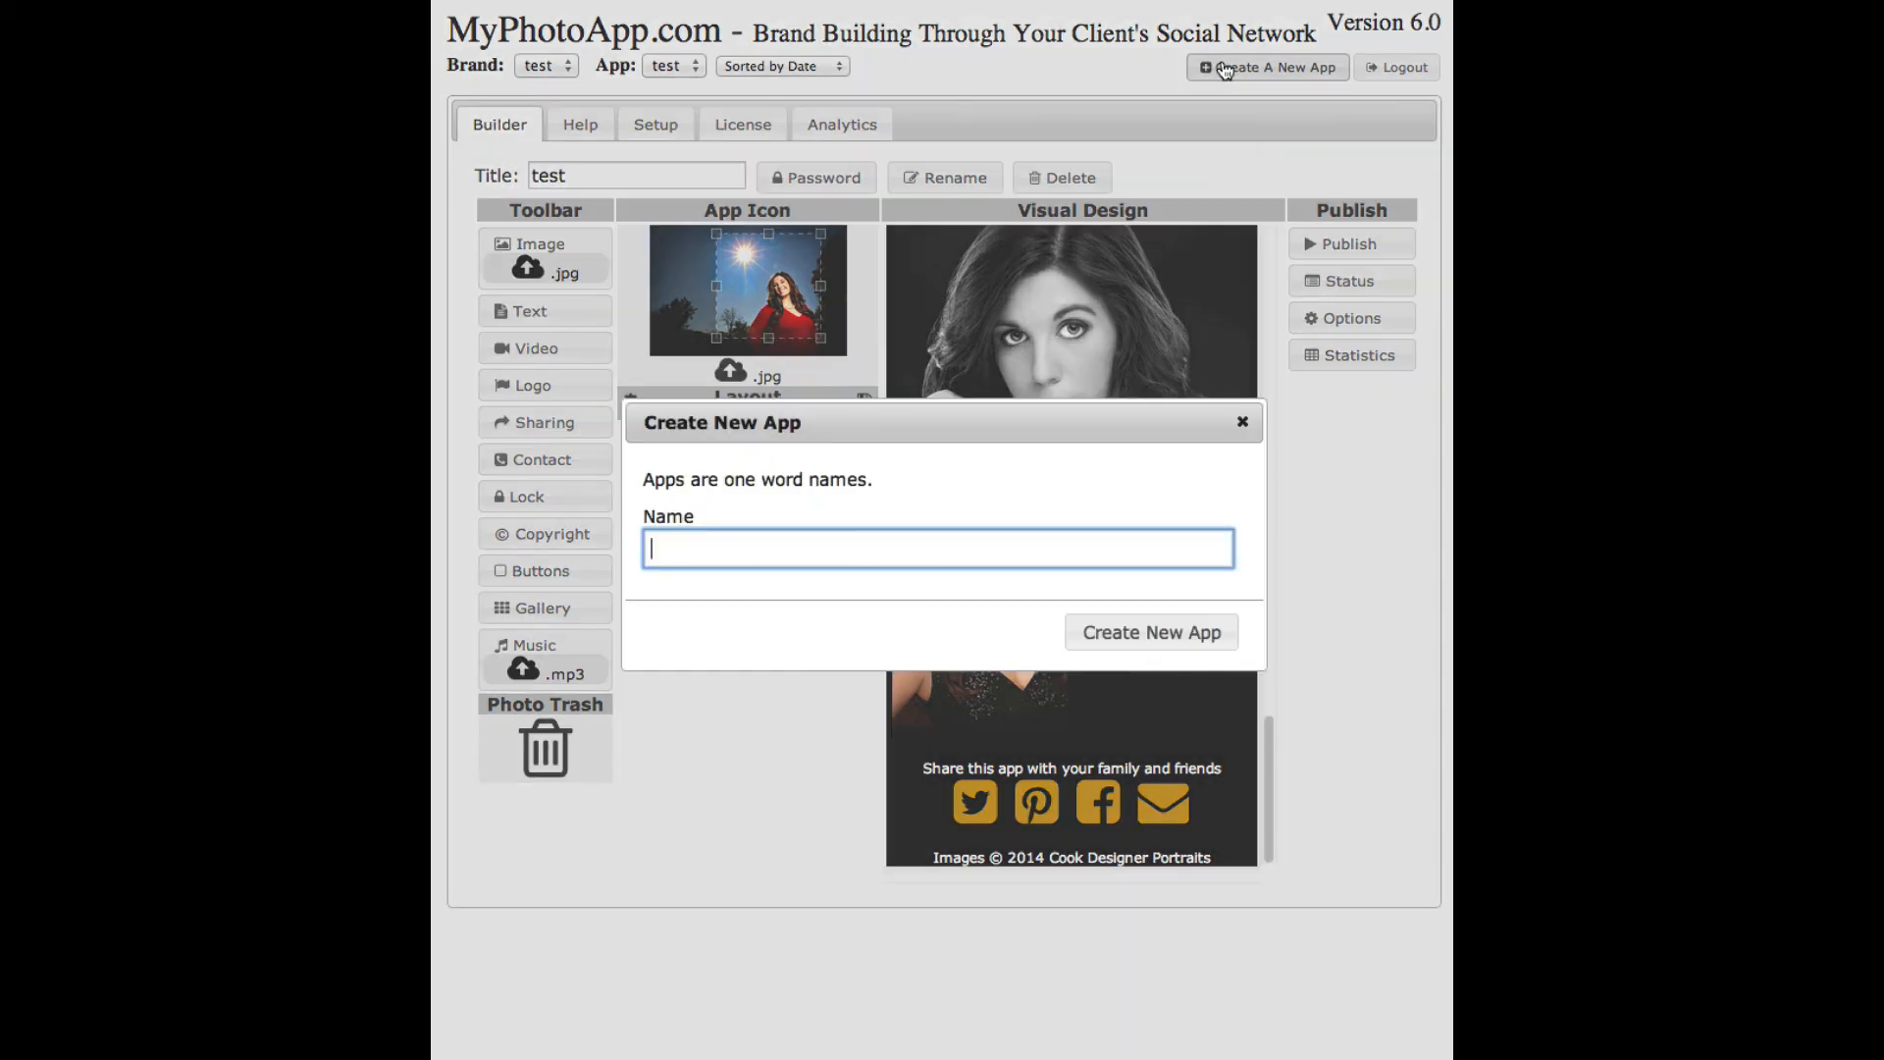
{"action": "type", "text": "tes"}
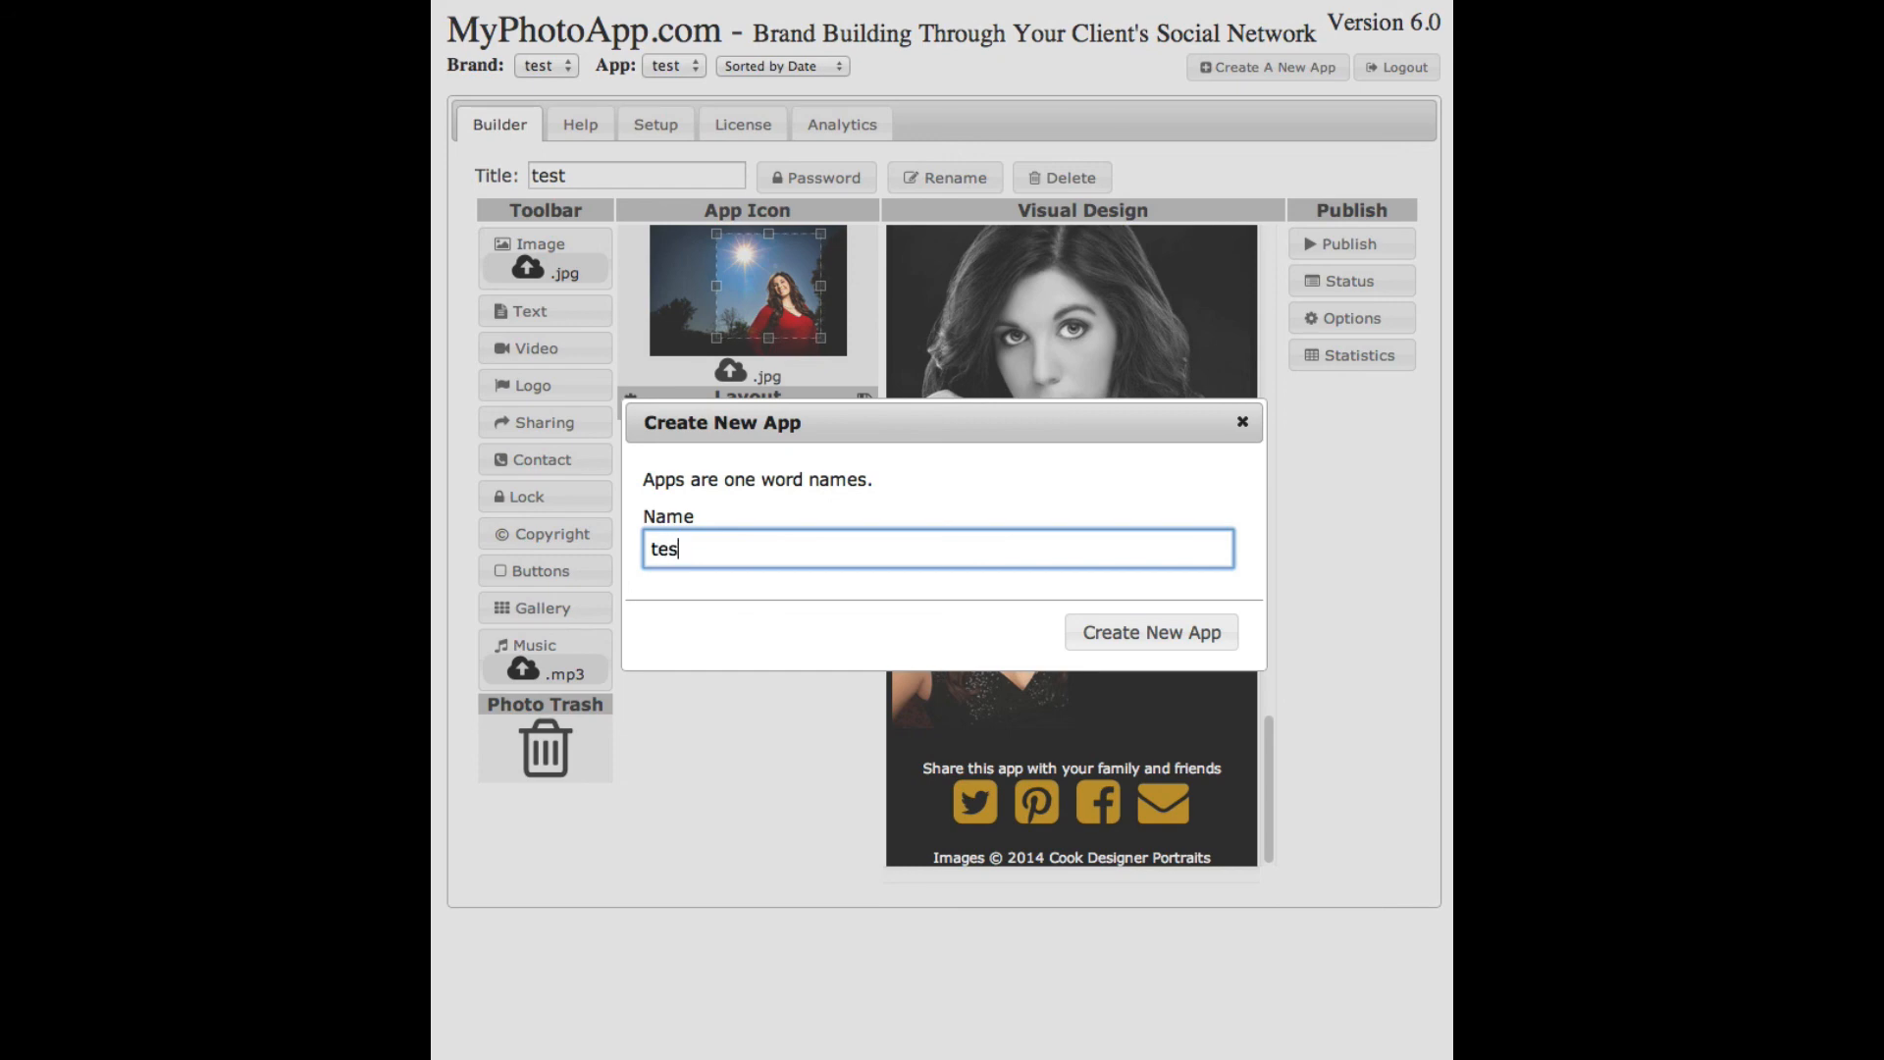
{"action": "type", "text": "t2"}
{"action": "left_click", "coordinate": [1154, 636]}
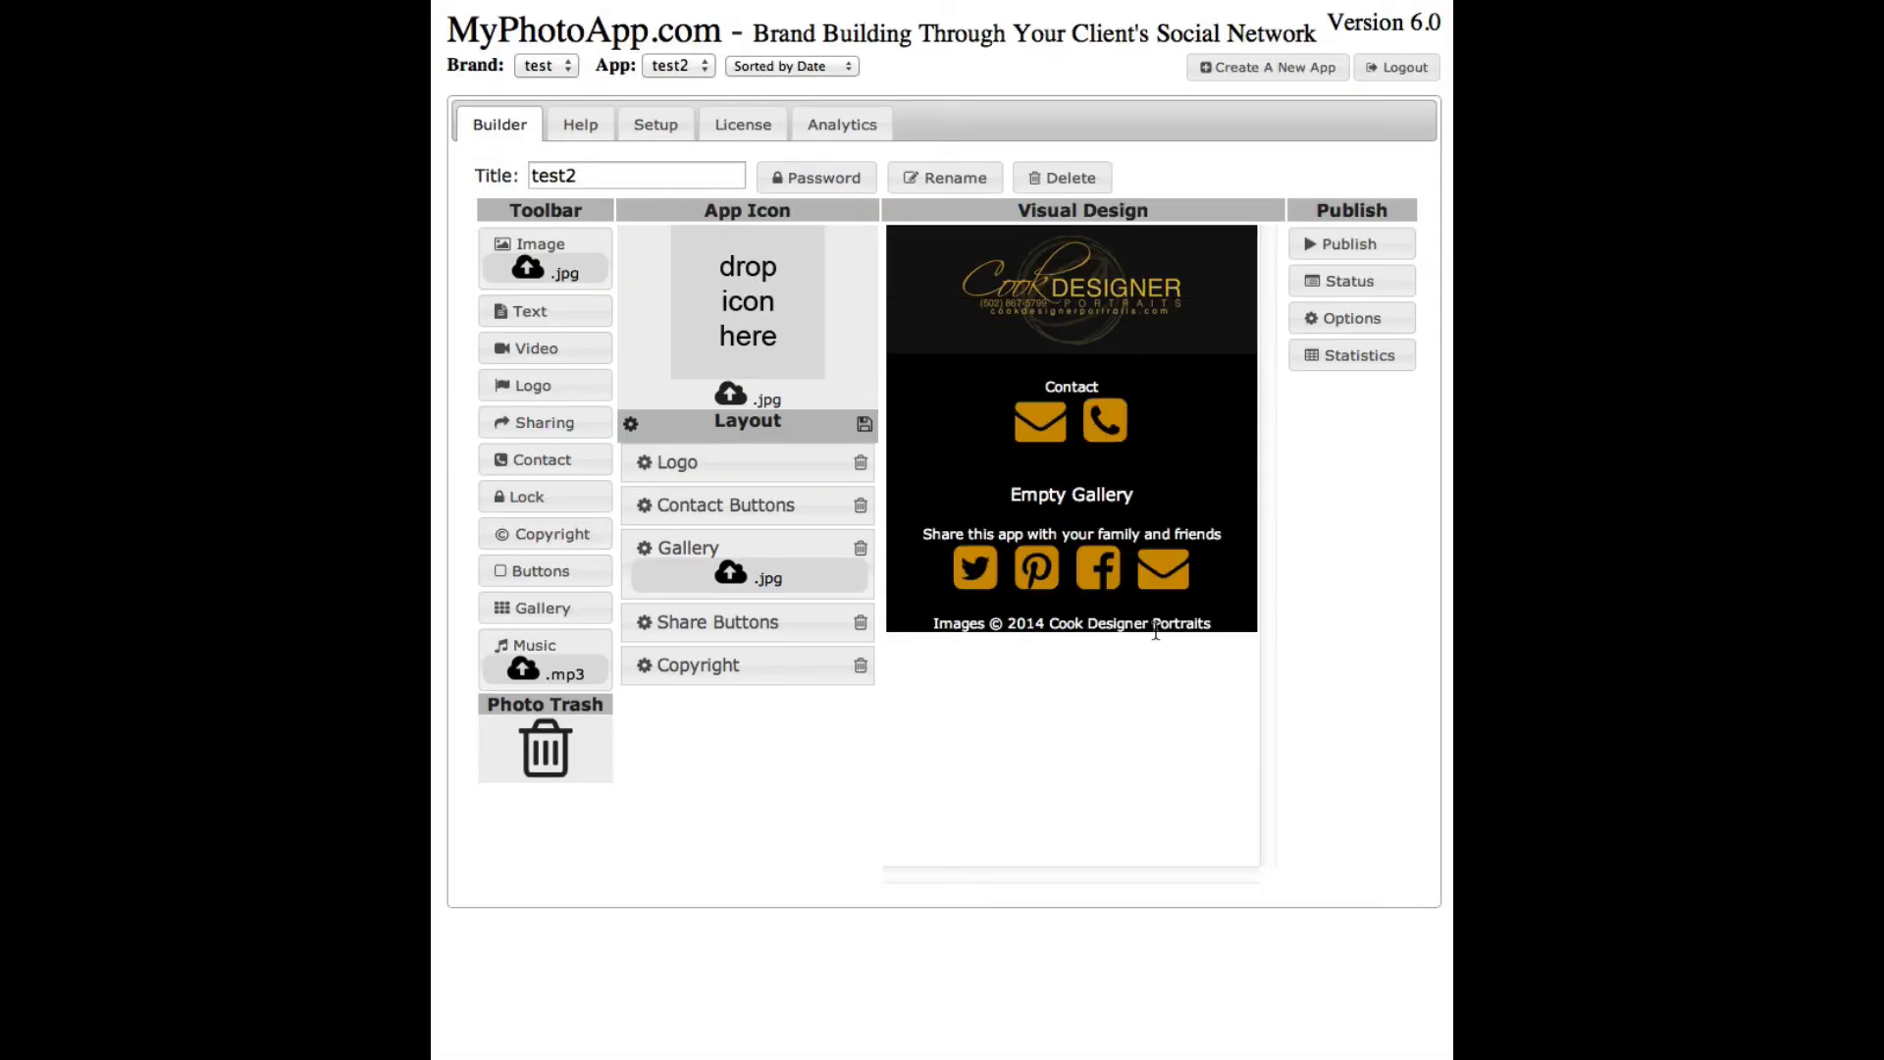